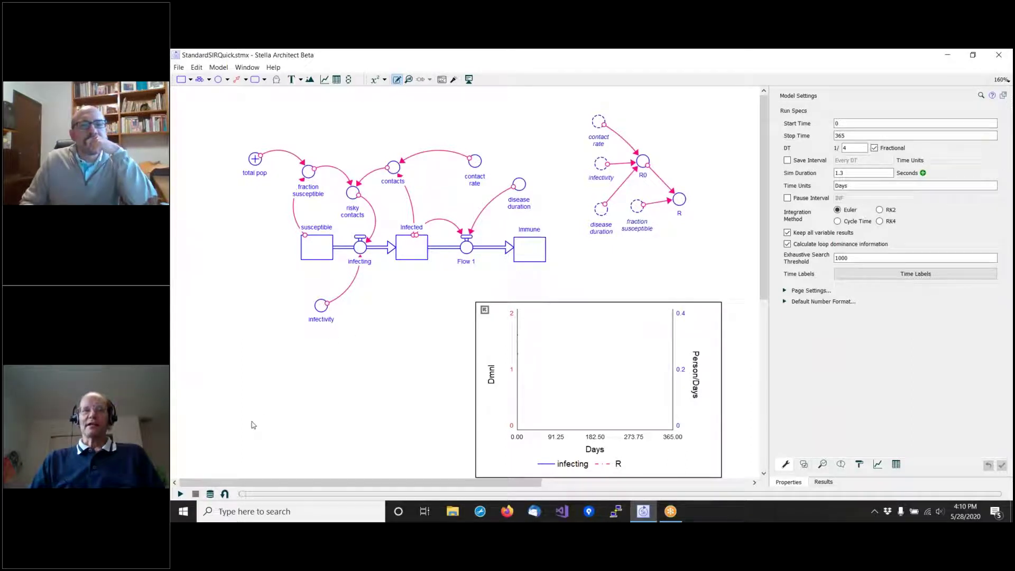
Run the simulation of the StandardSIRQuick model over its full time range.
left_click(182, 495)
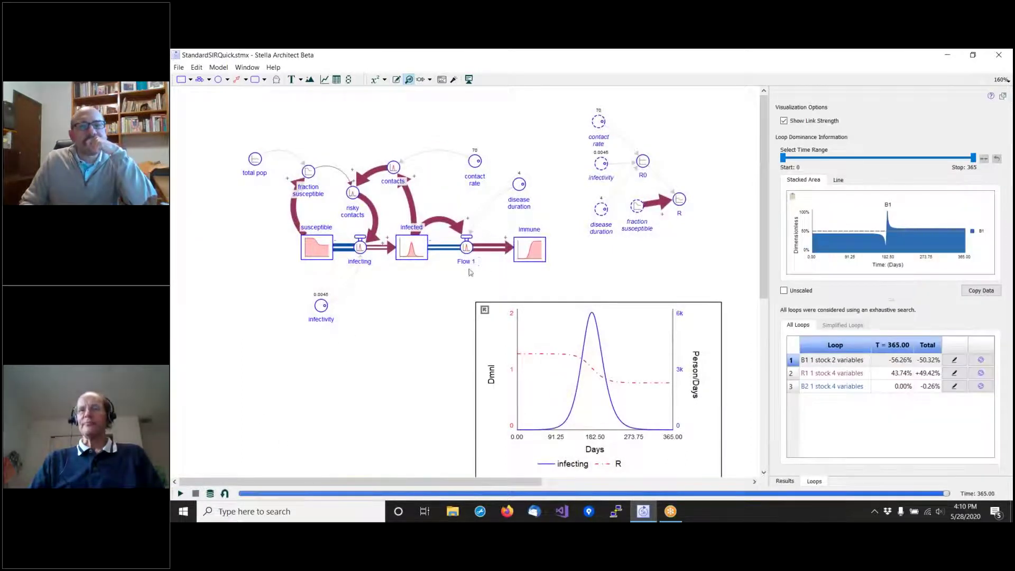
left_click(983, 62)
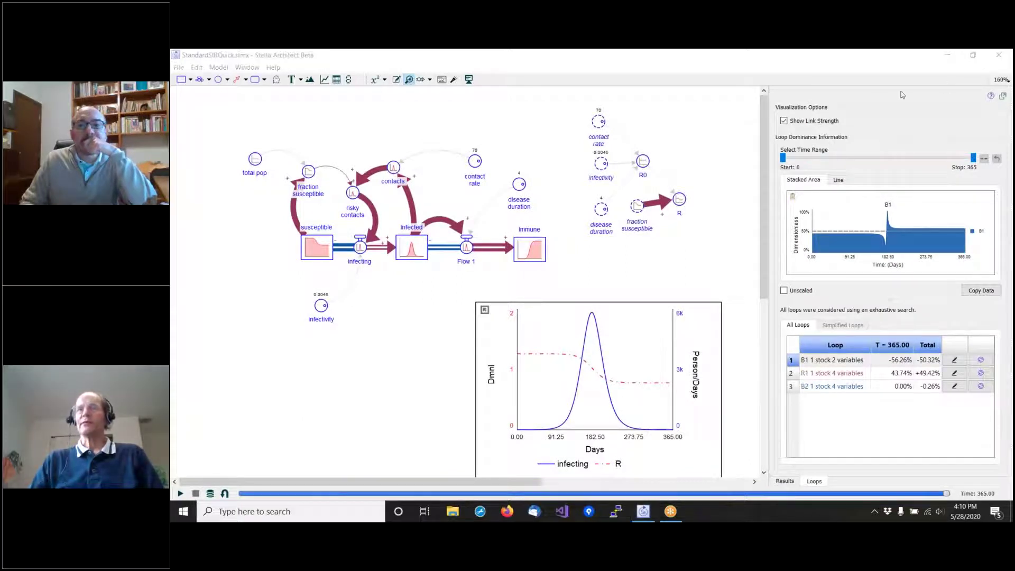
left_click(868, 80)
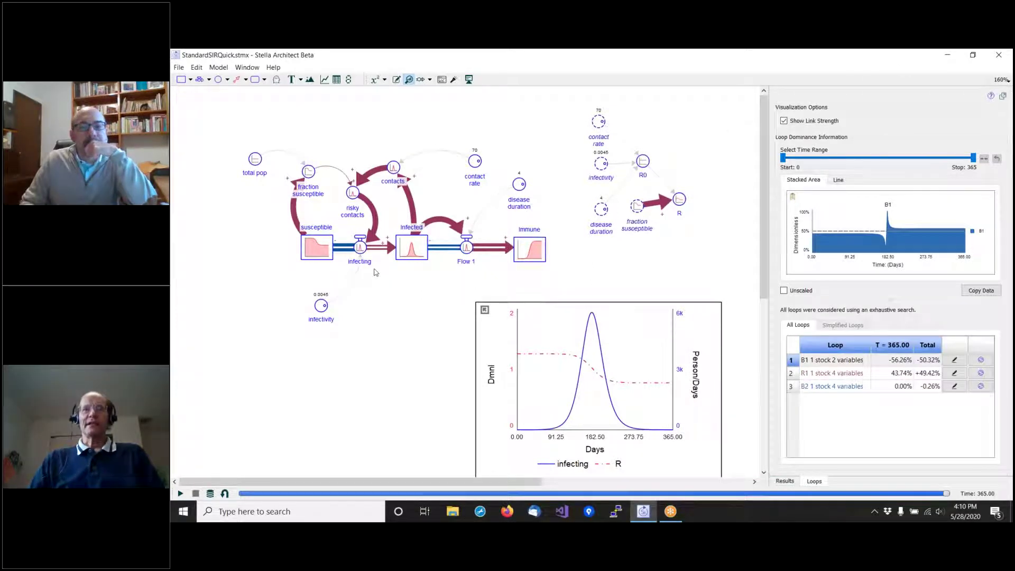
Rewind the simulation playback to day 64.25 and highlight feedback loop R1 on the diagram.
left_click(946, 494)
left_click_drag(947, 494, 366, 507)
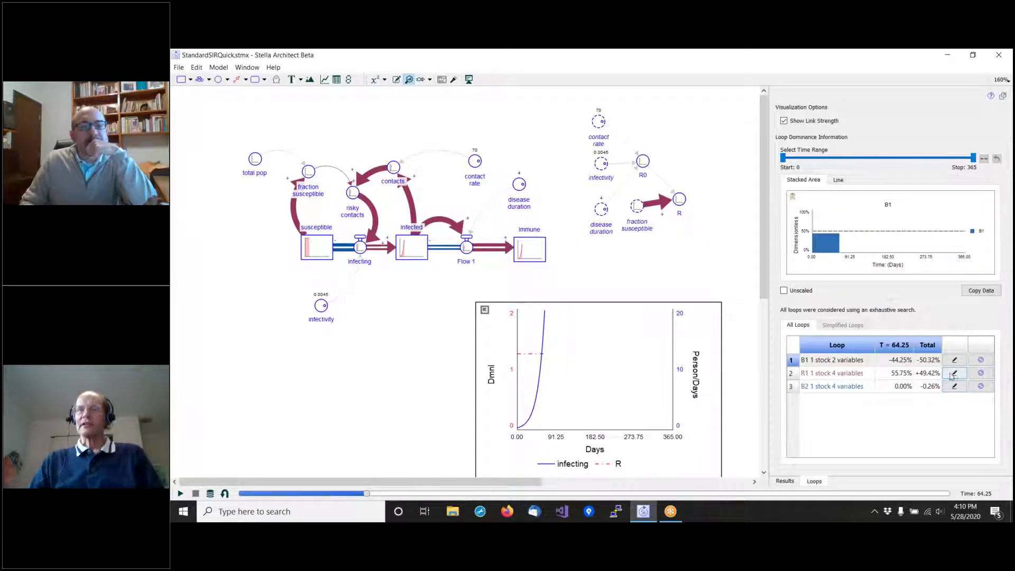
left_click(955, 373)
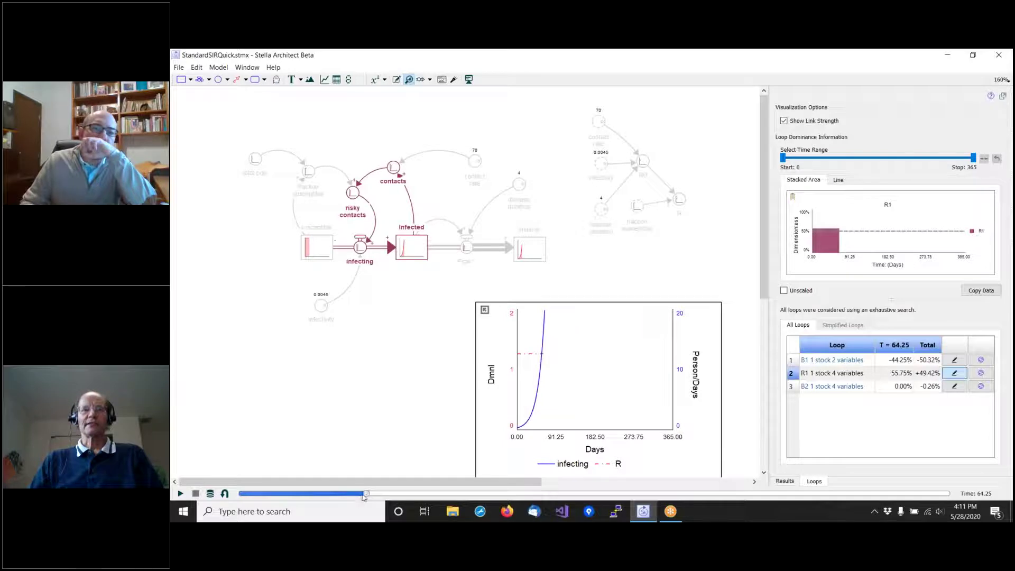
Advance the playback to day 179.25, highlight loop B2, and continue through day 233.75 to the end at day 365.
left_click_drag(367, 495, 588, 493)
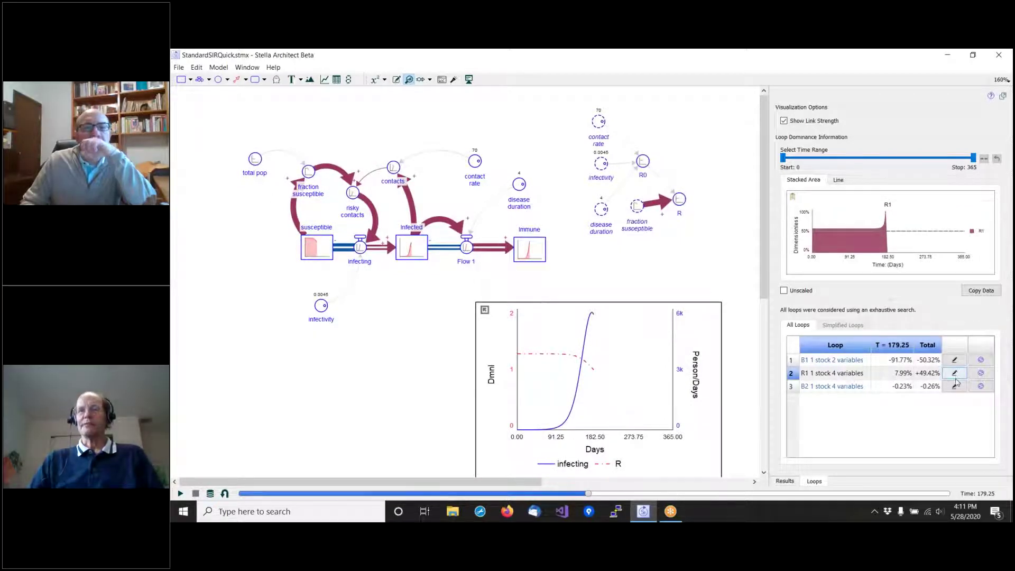
left_click(955, 386)
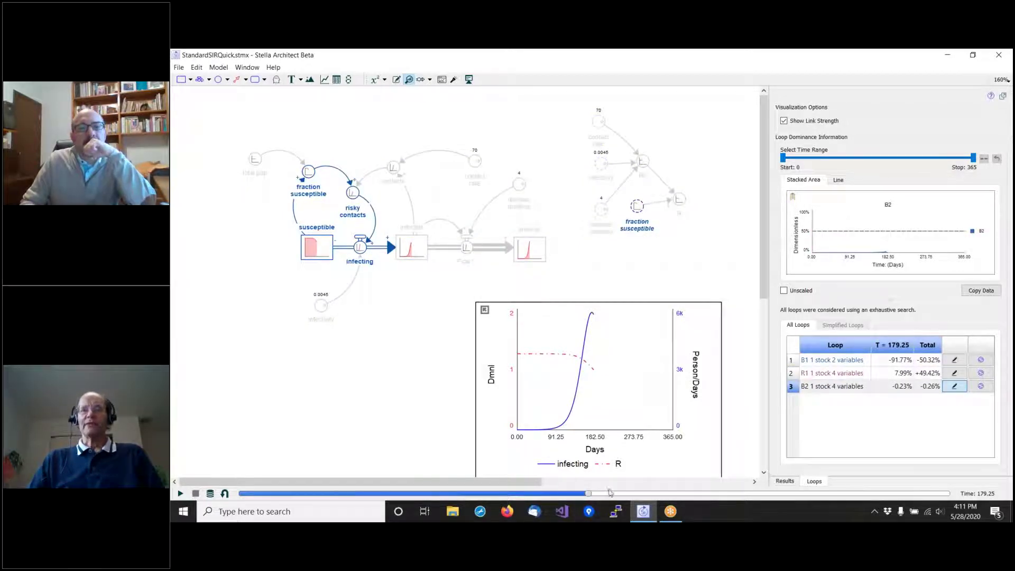
left_click_drag(588, 495, 693, 494)
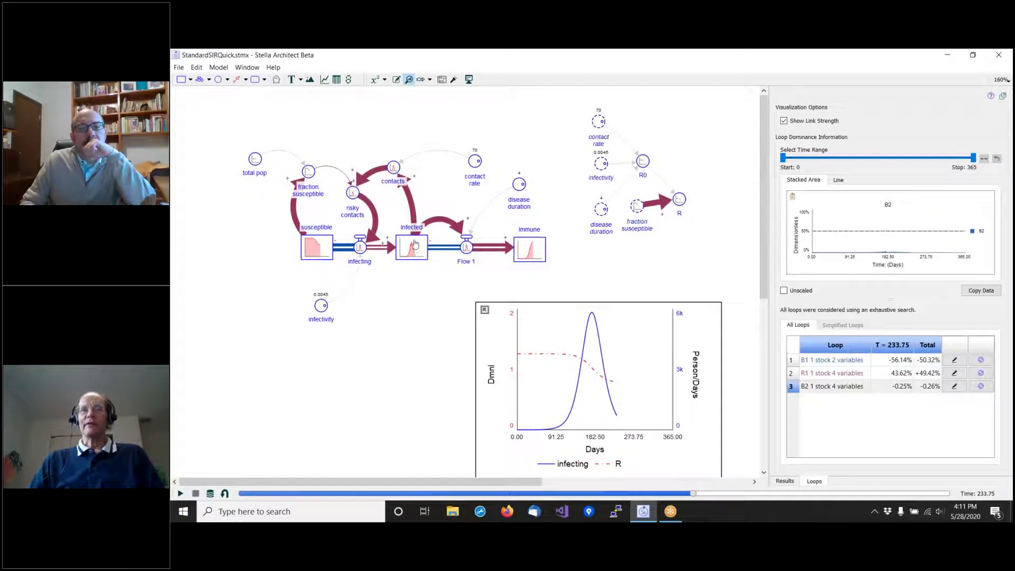
mouse_move(532, 254)
left_click_drag(692, 494, 949, 502)
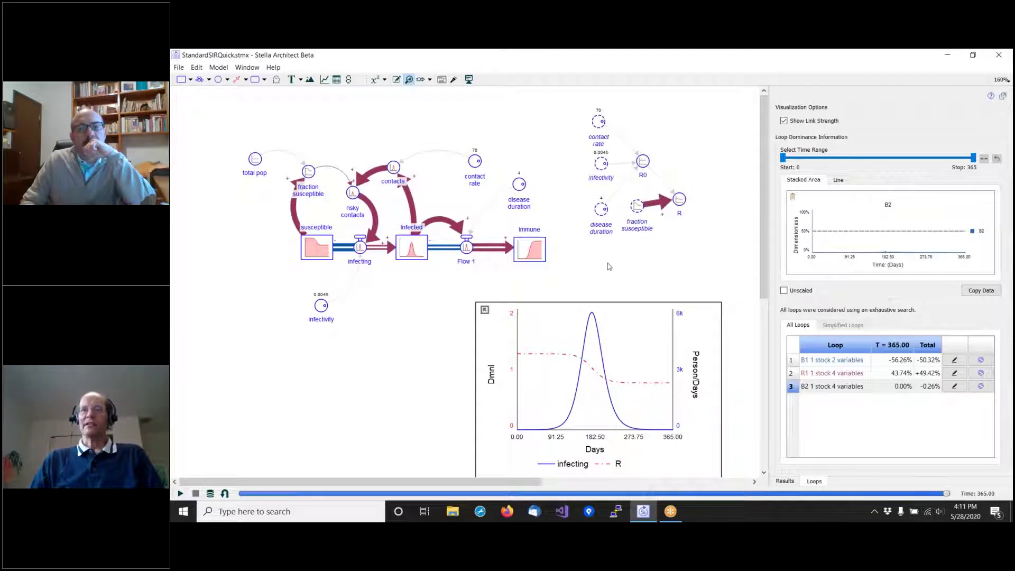
Raise the disease duration parameter to 7.88 and further to 12.3.
mouse_move(643, 165)
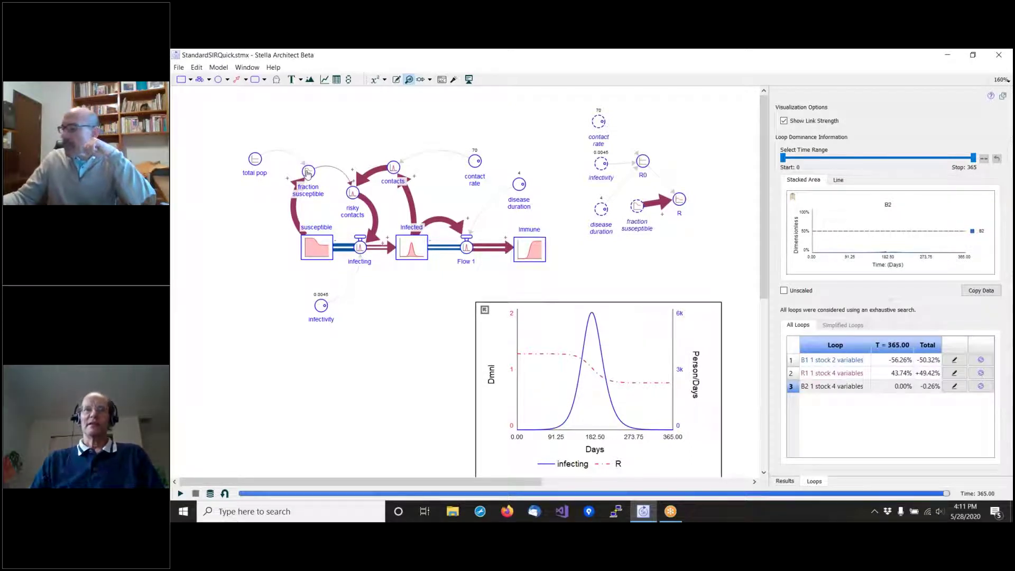
mouse_move(308, 173)
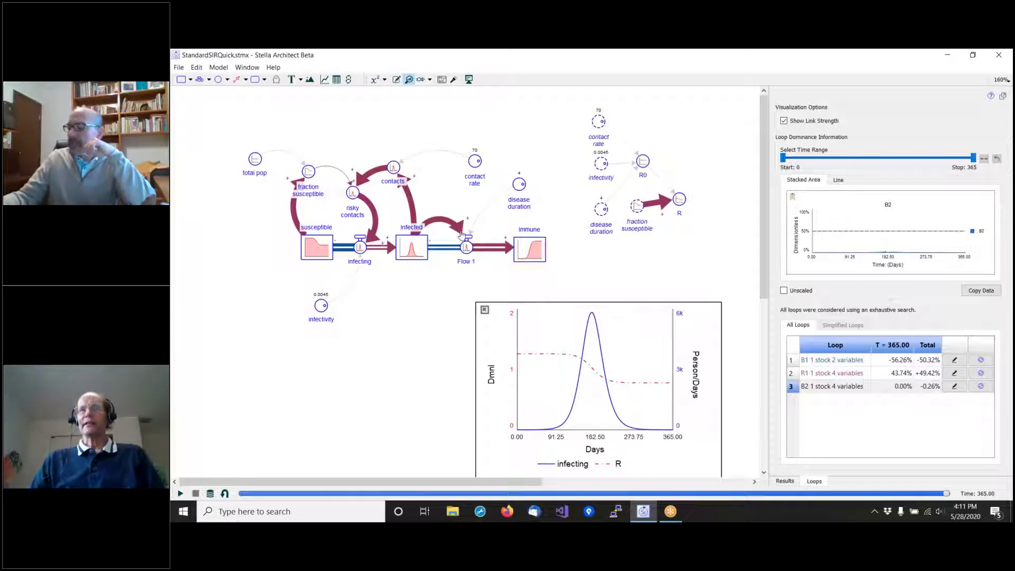
mouse_move(519, 183)
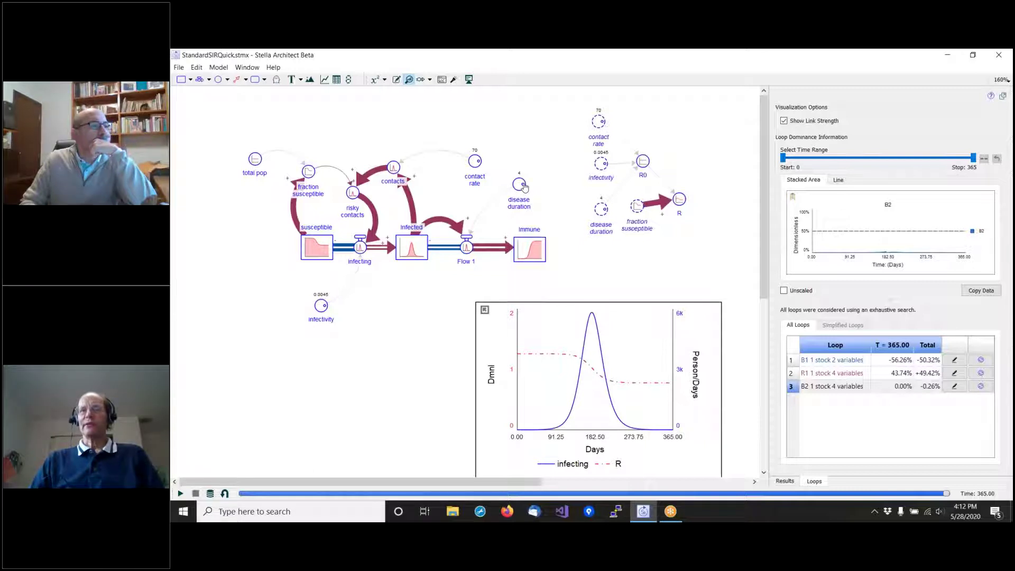
mouse_move(524, 187)
left_mouse_down()
mouse_move(505, 191)
mouse_move(519, 176)
mouse_move(535, 185)
left_mouse_up()
left_click_drag(527, 353, 547, 347)
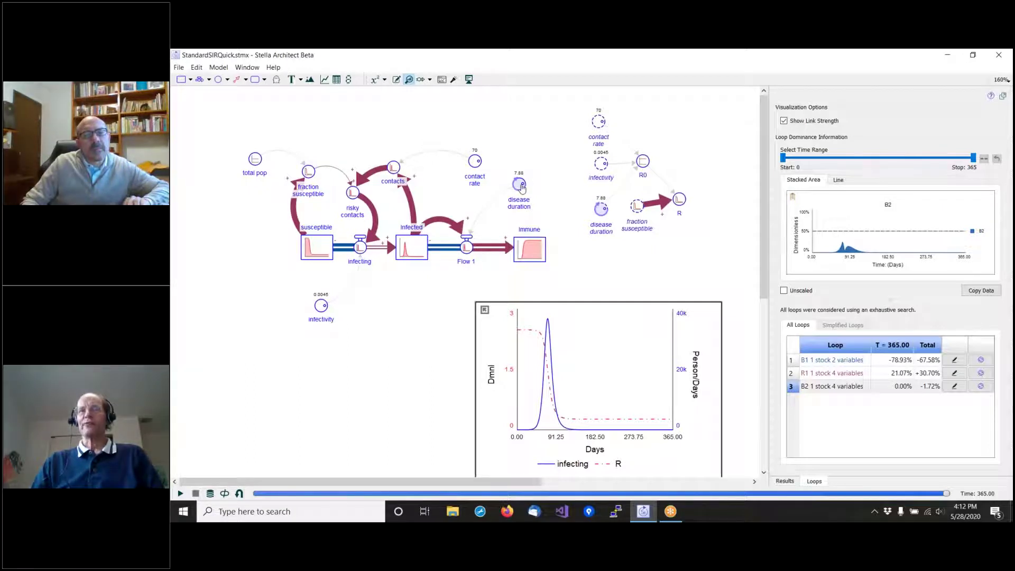
left_click_drag(522, 184, 534, 195)
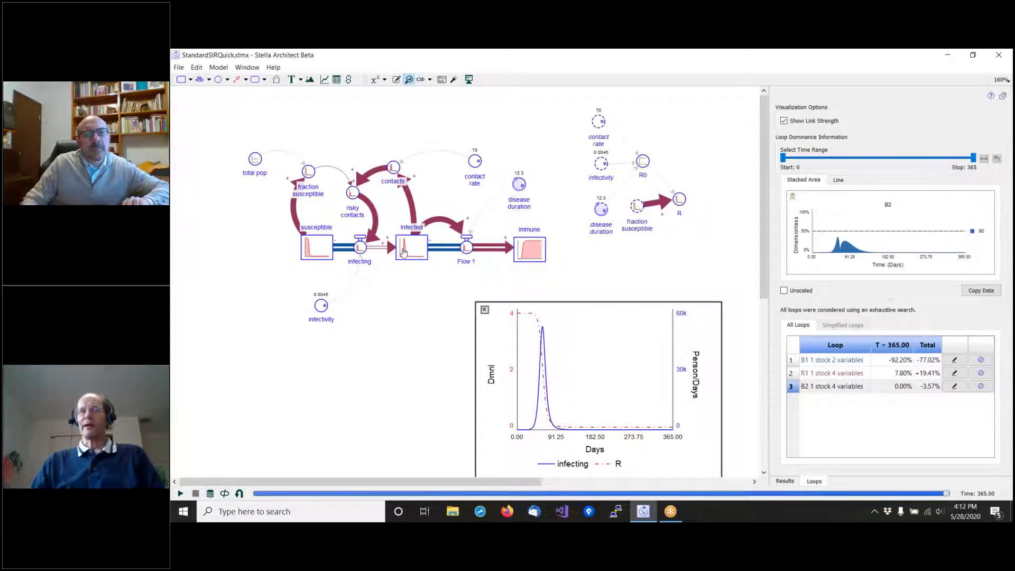
Open the recently used model SIRSocialDistancingCombined.stmx.
mouse_move(408, 253)
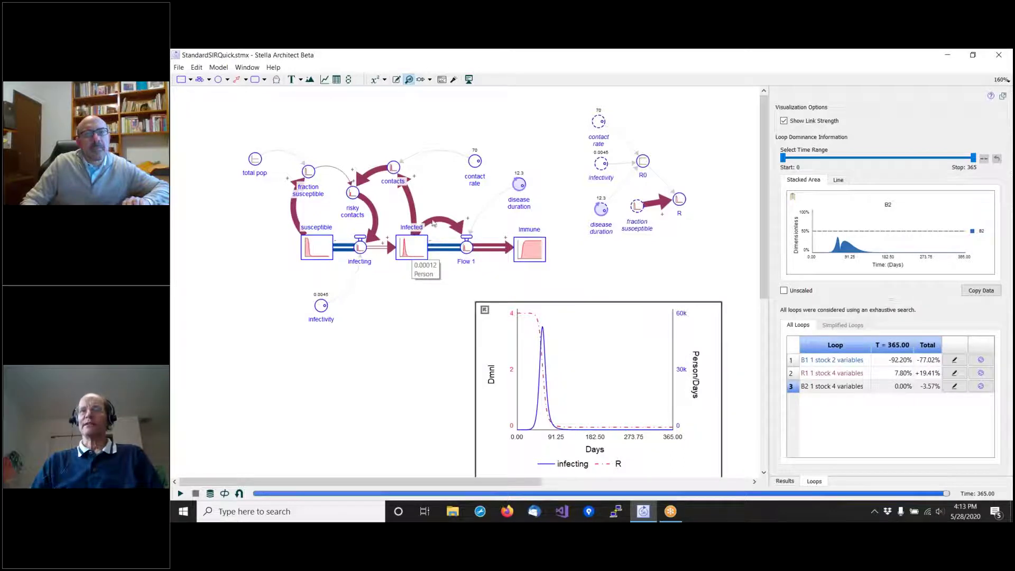
mouse_move(468, 243)
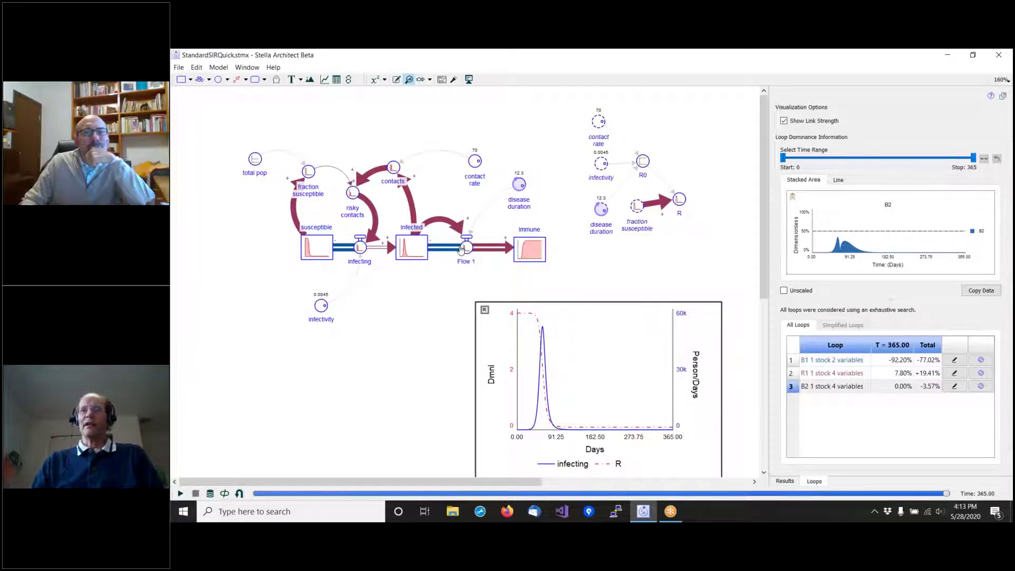
mouse_move(514, 190)
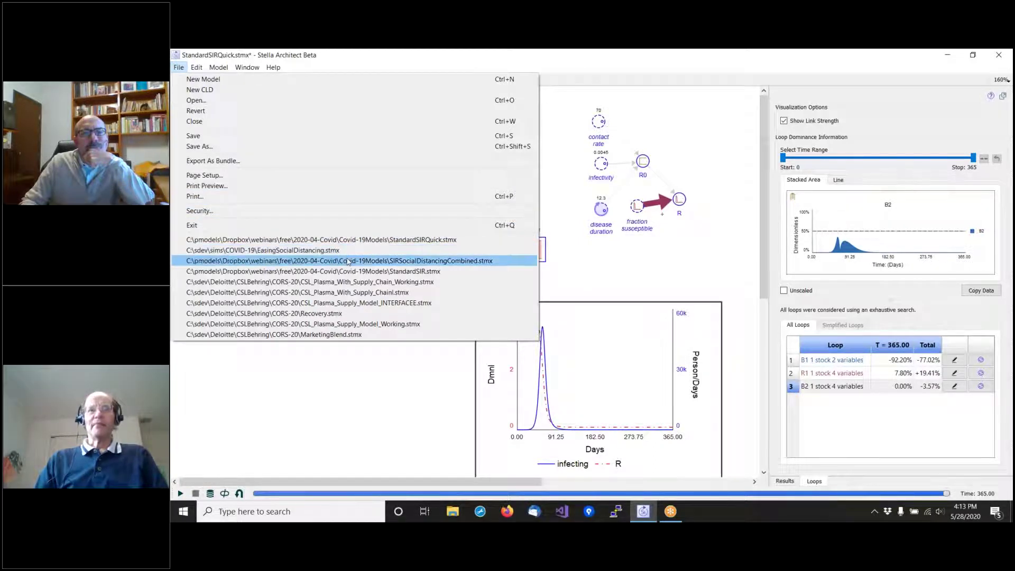
key("Escape")
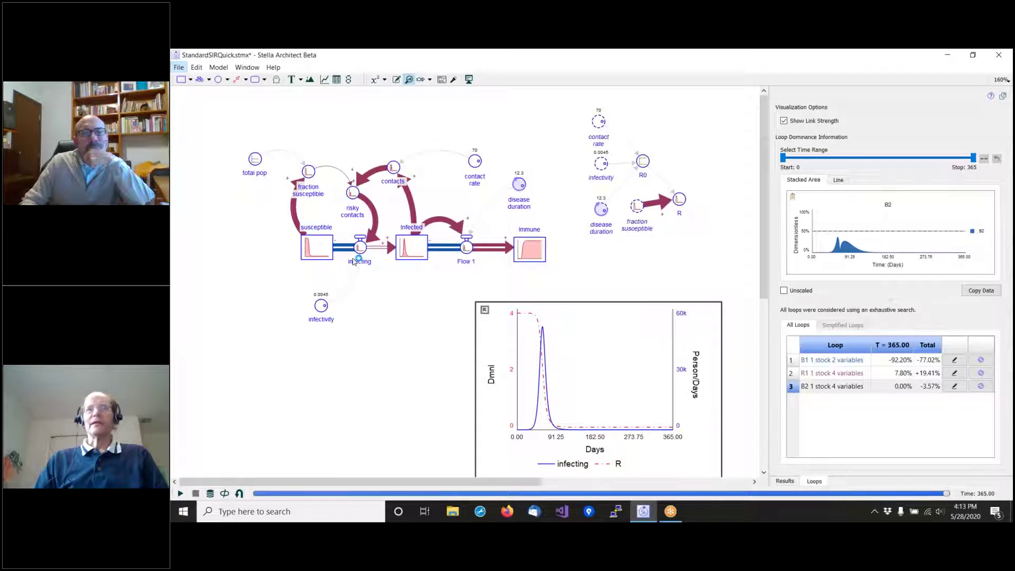
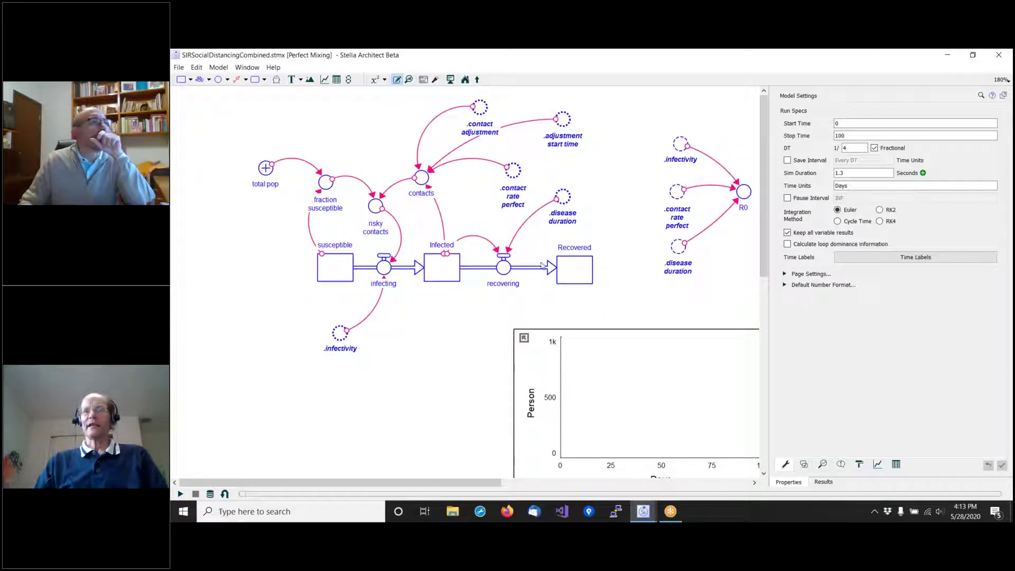
Return to the top-level model and open the Not Mixing module to examine its stock and flow structure.
left_click(478, 80)
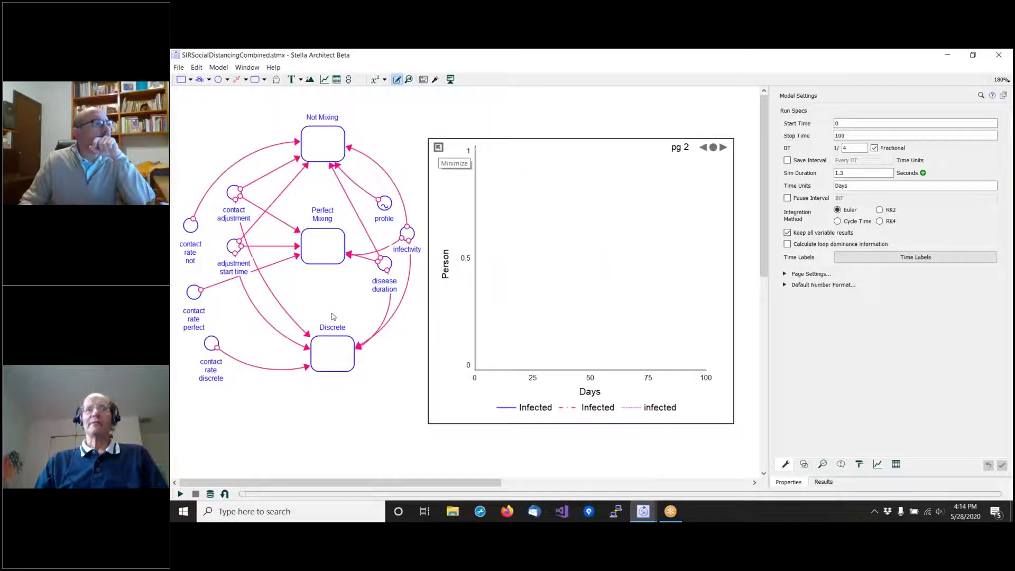
double_click(316, 164)
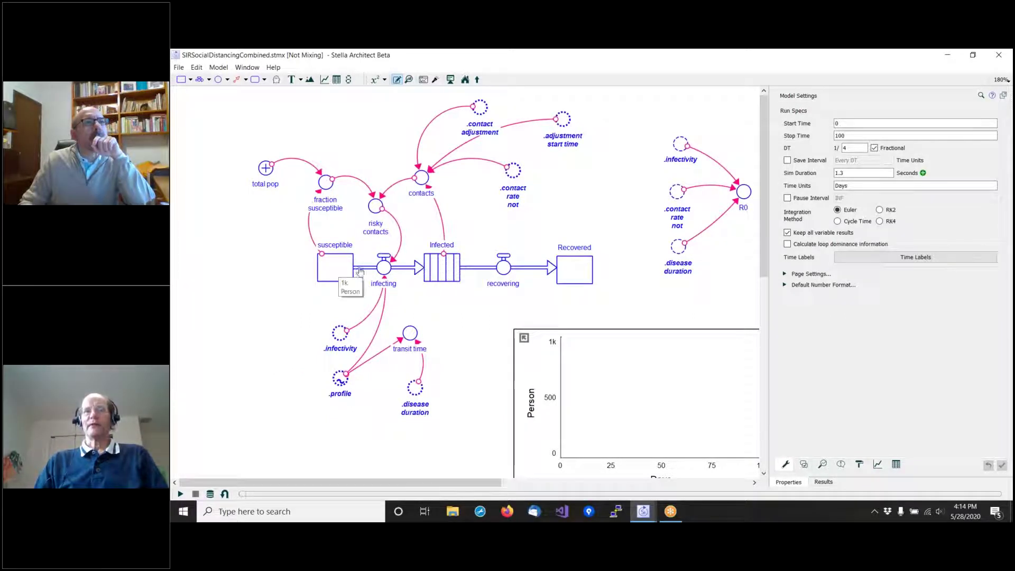
mouse_move(383, 288)
mouse_move(426, 276)
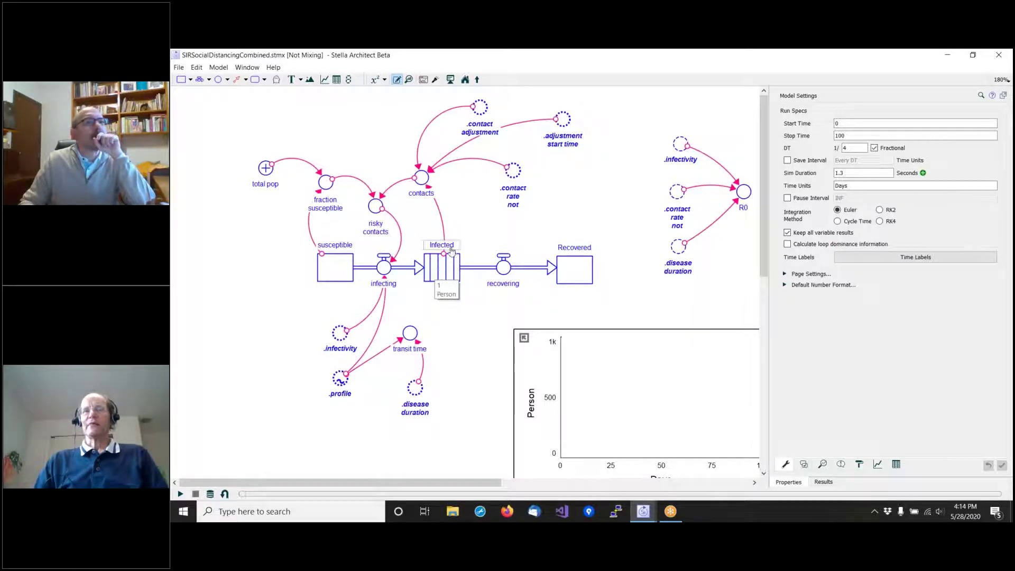
mouse_move(562, 269)
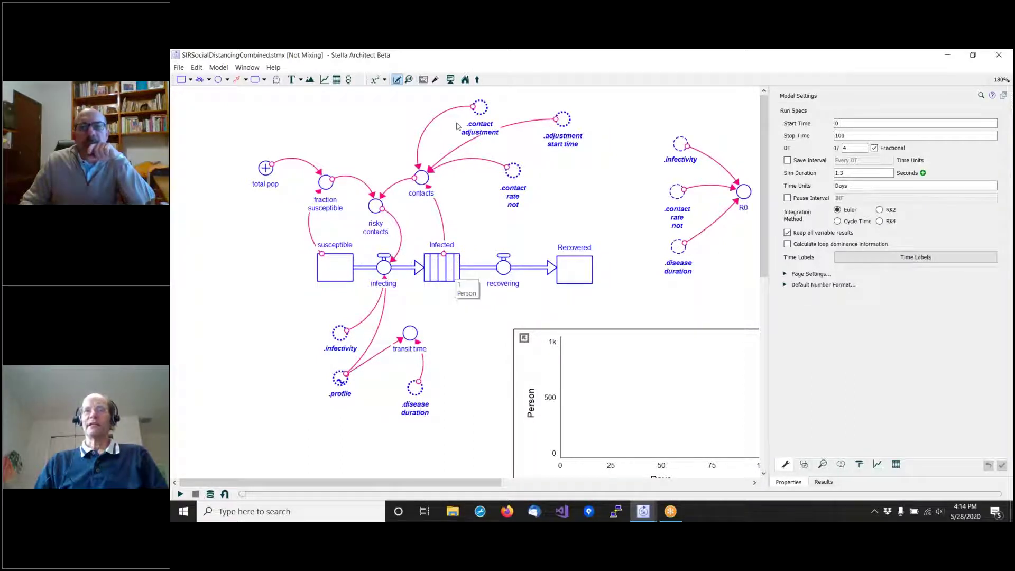
Switch from the Not Mixing module to the Discrete module and examine the susceptible individual stock's array values.
left_click(478, 81)
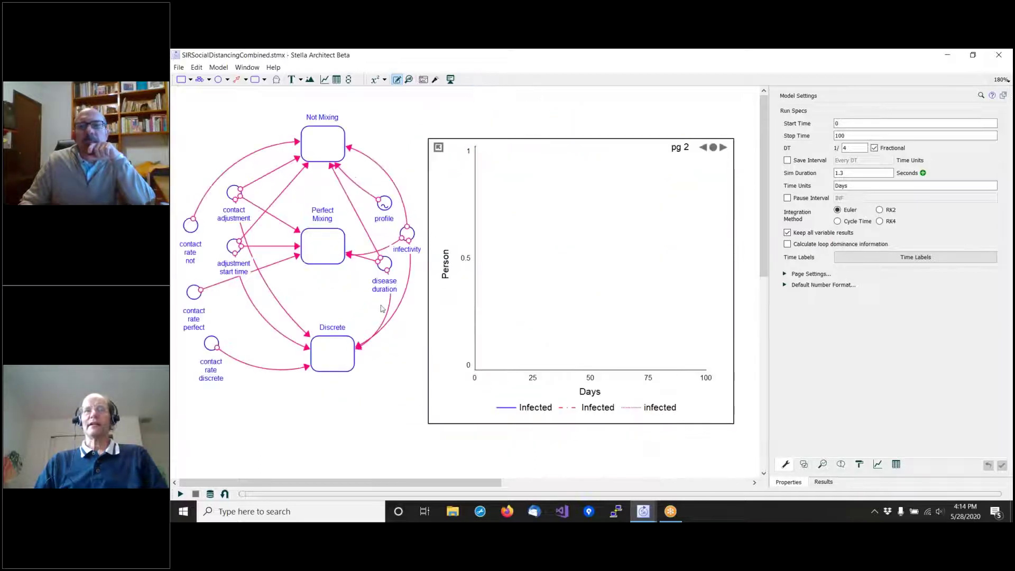
double_click(327, 345)
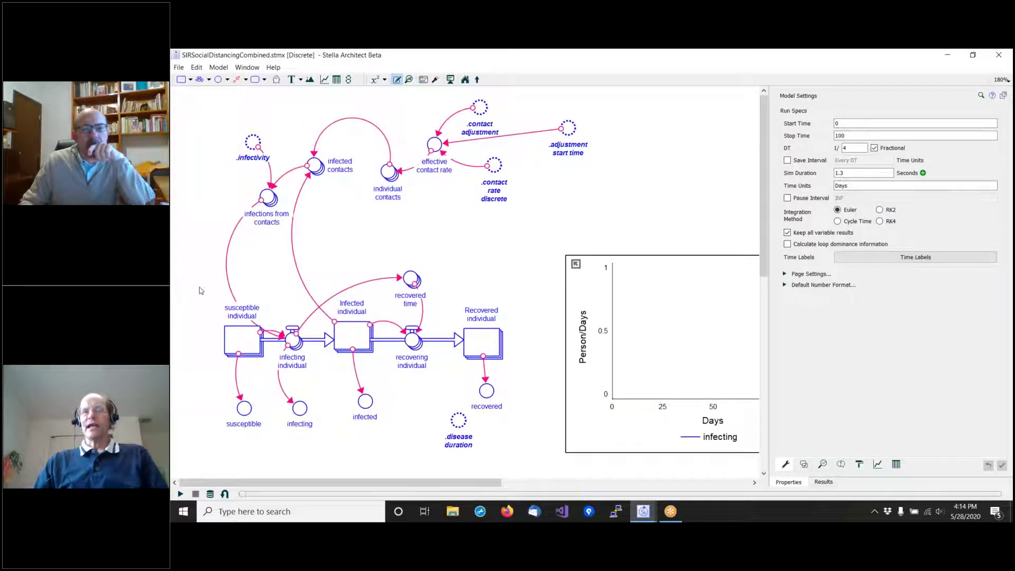
left_click_drag(200, 286, 259, 288)
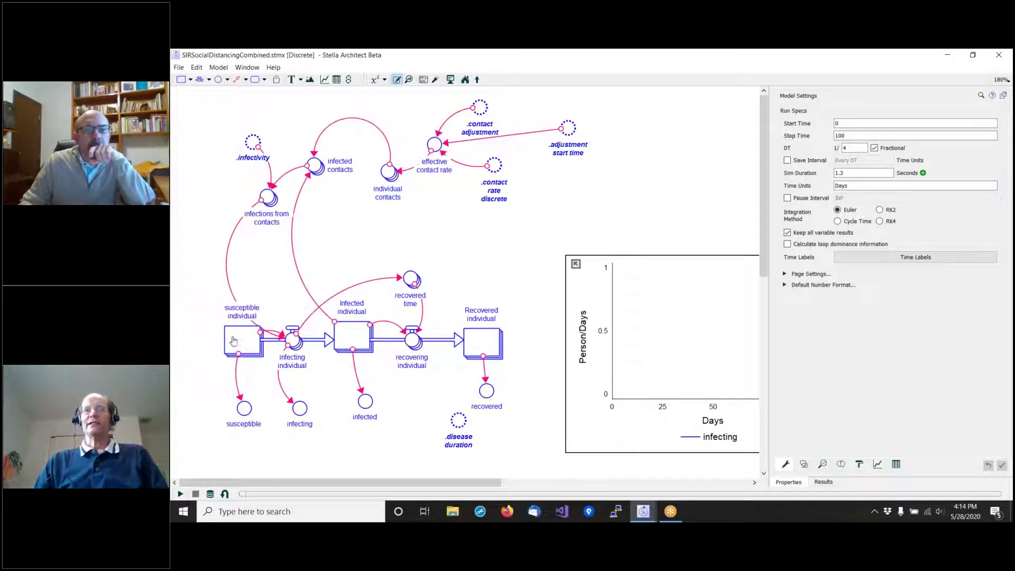
mouse_move(235, 340)
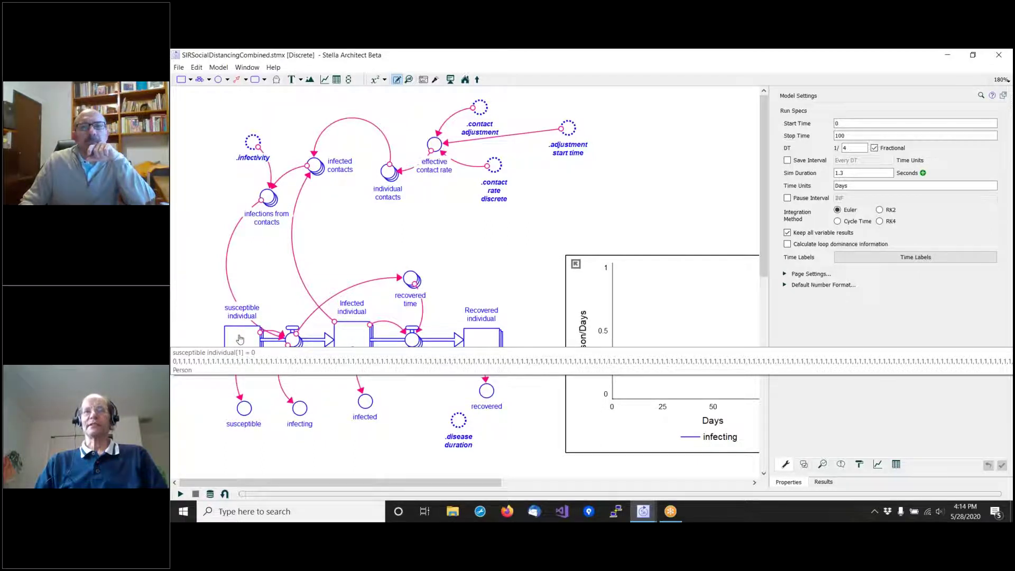
Inspect the equations of the susceptible individual stock, the infecting individual flow and the recovered time converter.
left_click(239, 339)
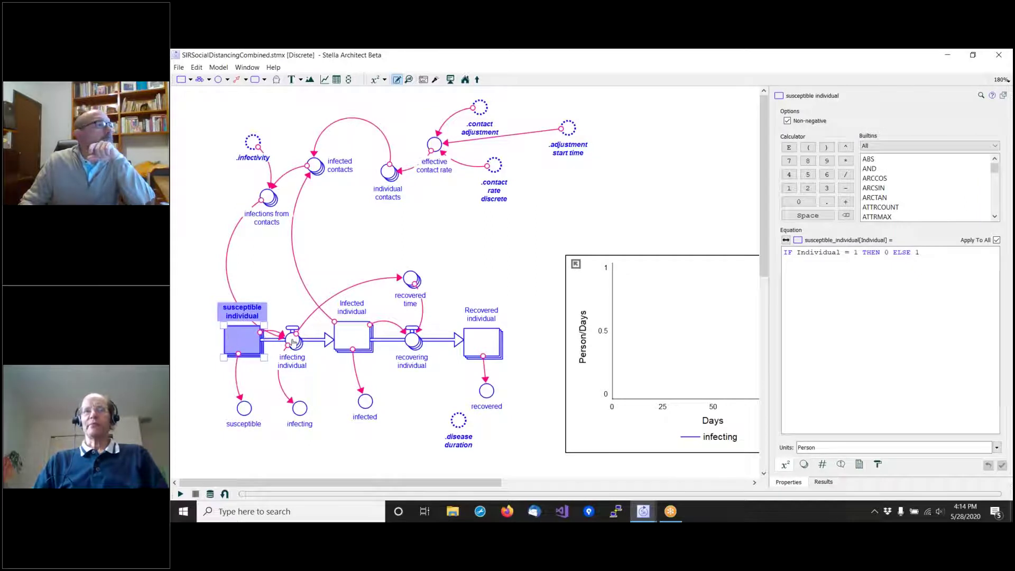
left_click(294, 342)
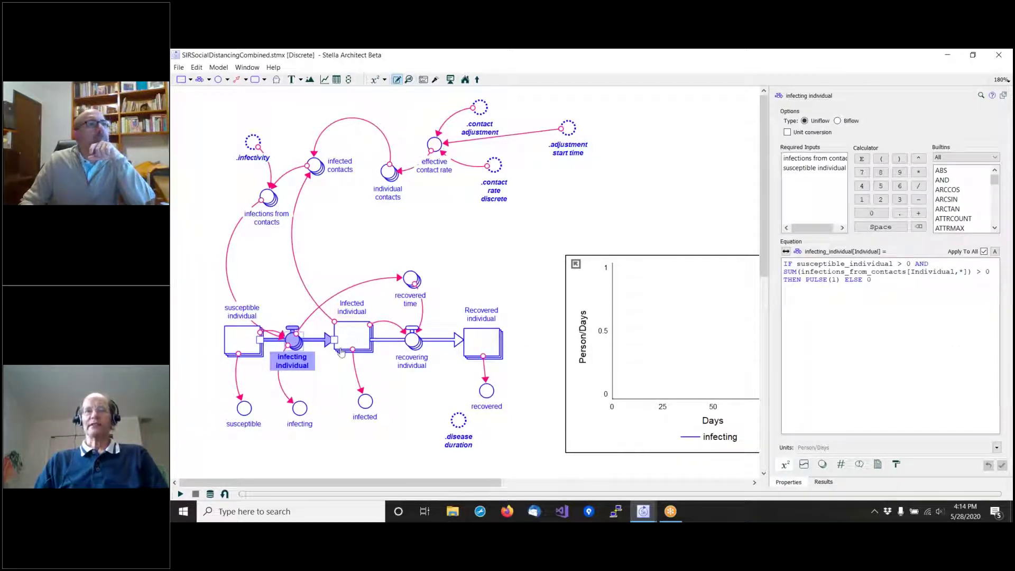
left_click(411, 280)
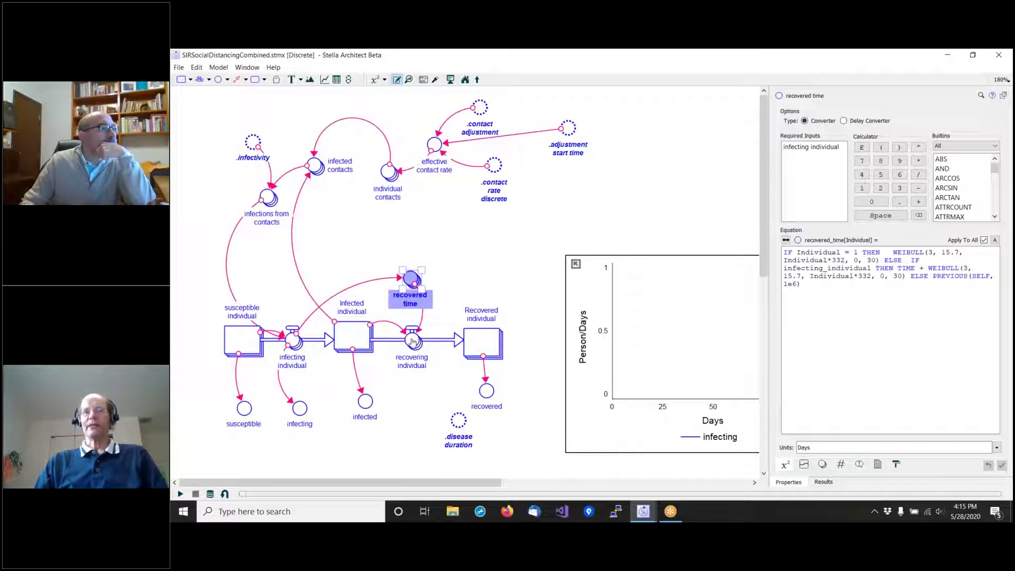
mouse_move(485, 341)
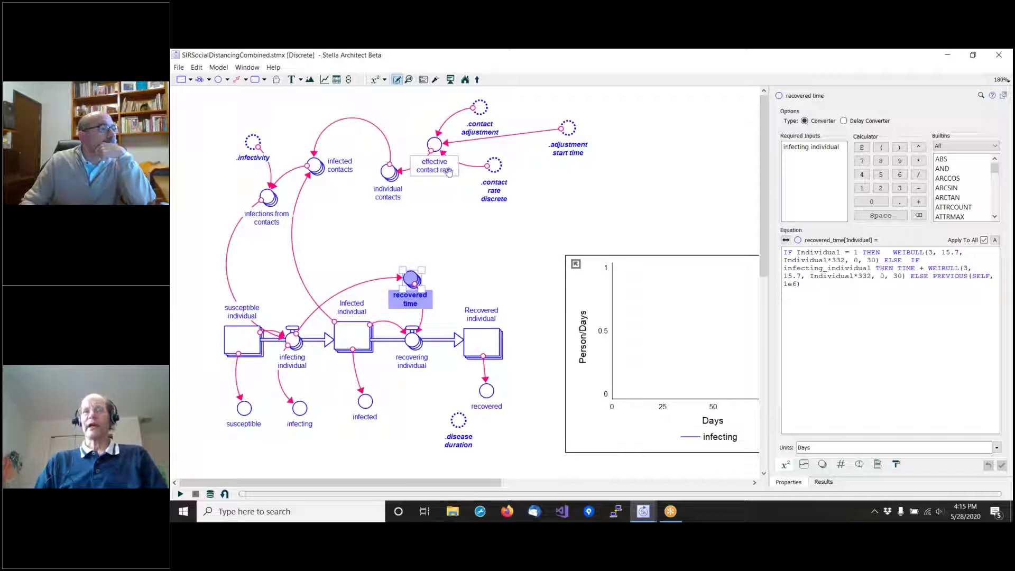
Return to the top-level model and run the simulation to compare the infected curves of the three modules.
left_click(465, 81)
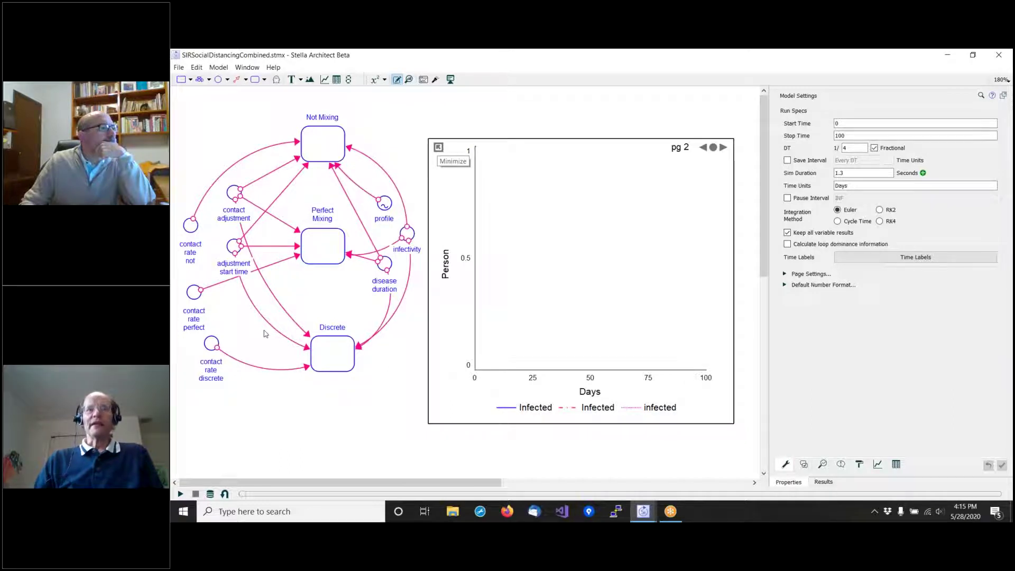
left_click(180, 494)
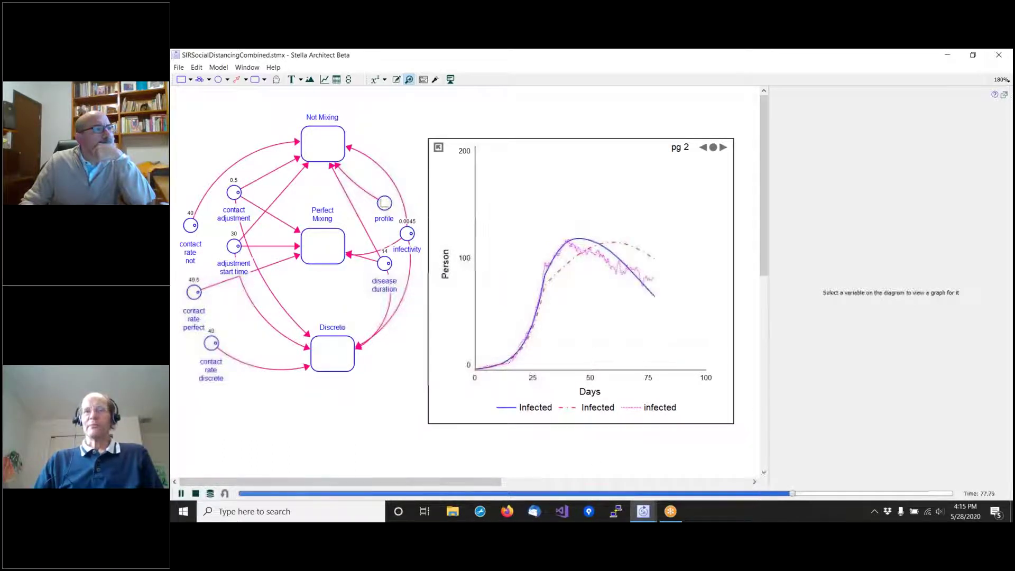
left_click_drag(514, 338, 534, 379)
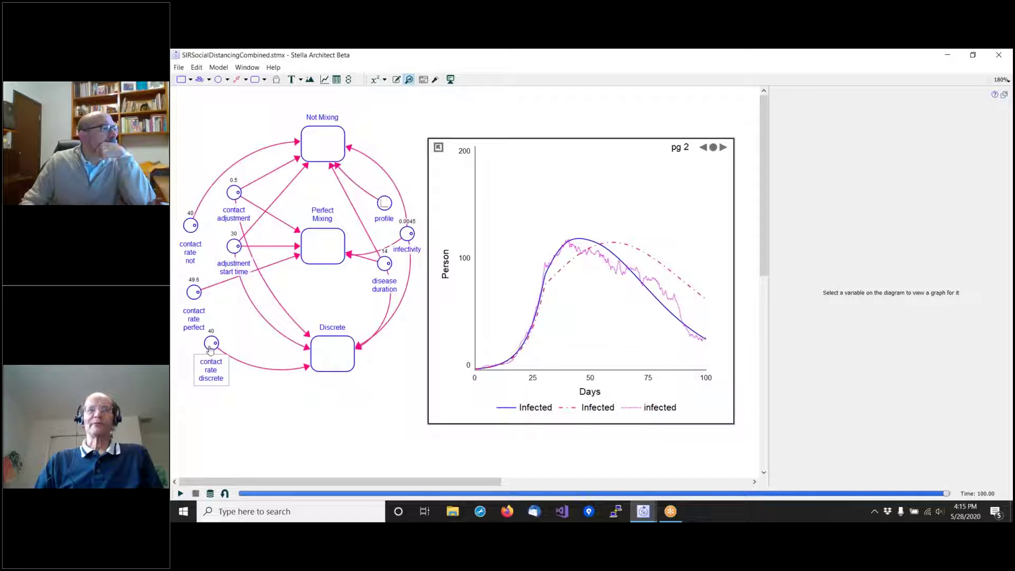
mouse_move(210, 348)
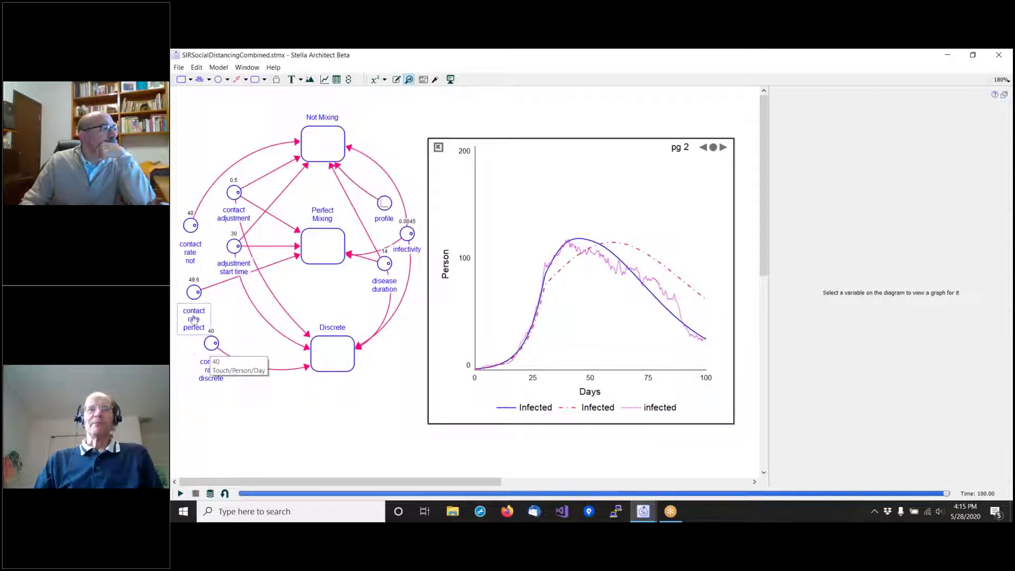
Check the perfect-mixing contact rate and read the three infected curves on the comparison graph at day 29.
mouse_move(198, 296)
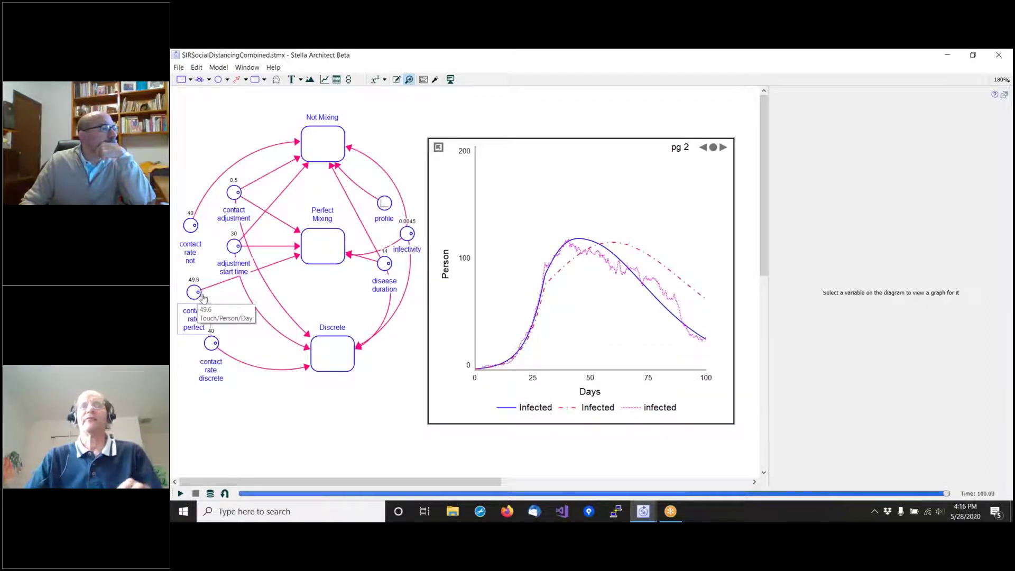
left_click_drag(491, 351, 542, 361)
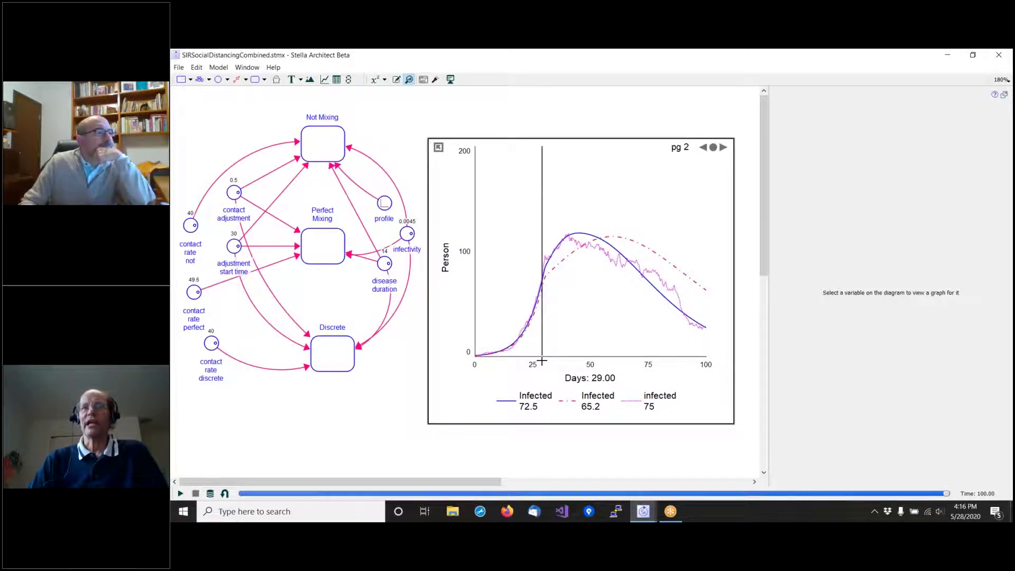
left_click_drag(542, 361, 542, 361)
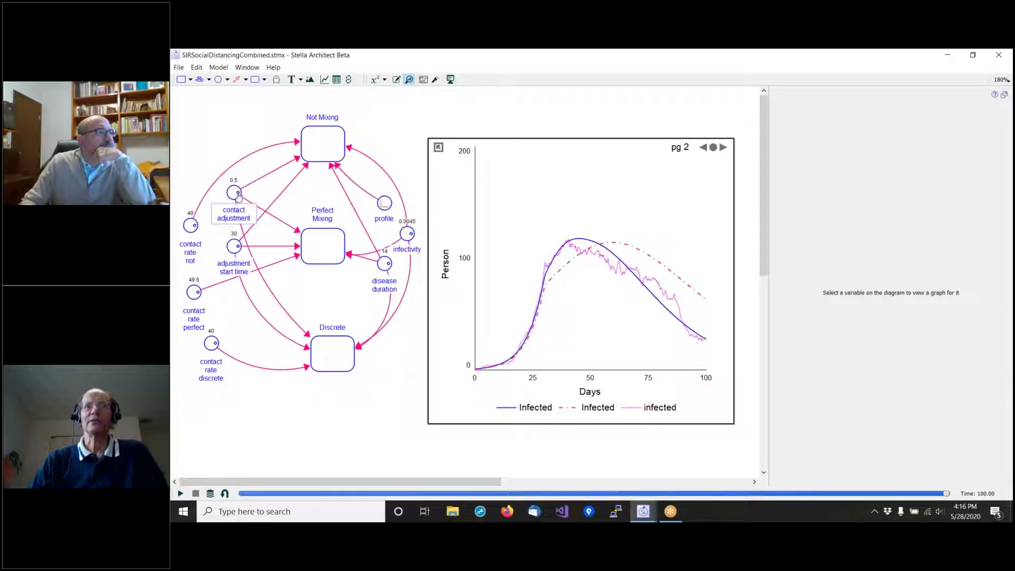
Simulate the three modules with the contact adjustment set to 0 and again with it set to 1.
mouse_move(239, 196)
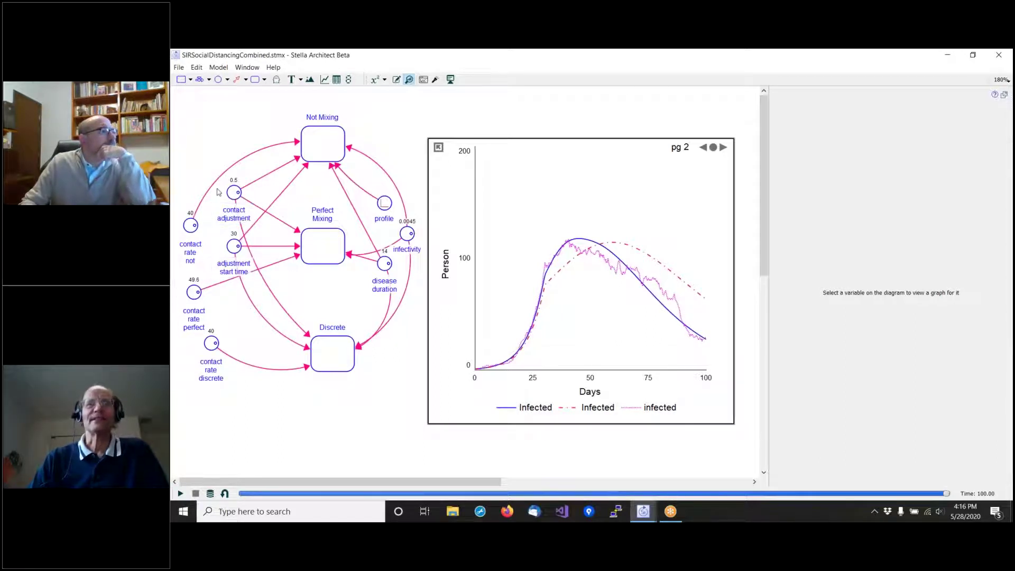
left_click_drag(237, 196, 226, 197)
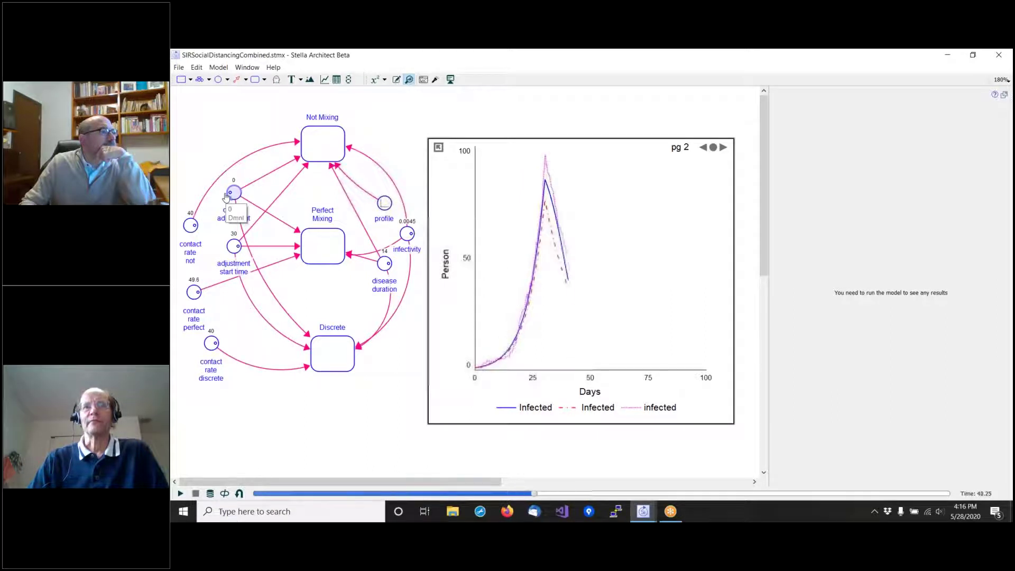
left_click_drag(232, 195, 233, 192)
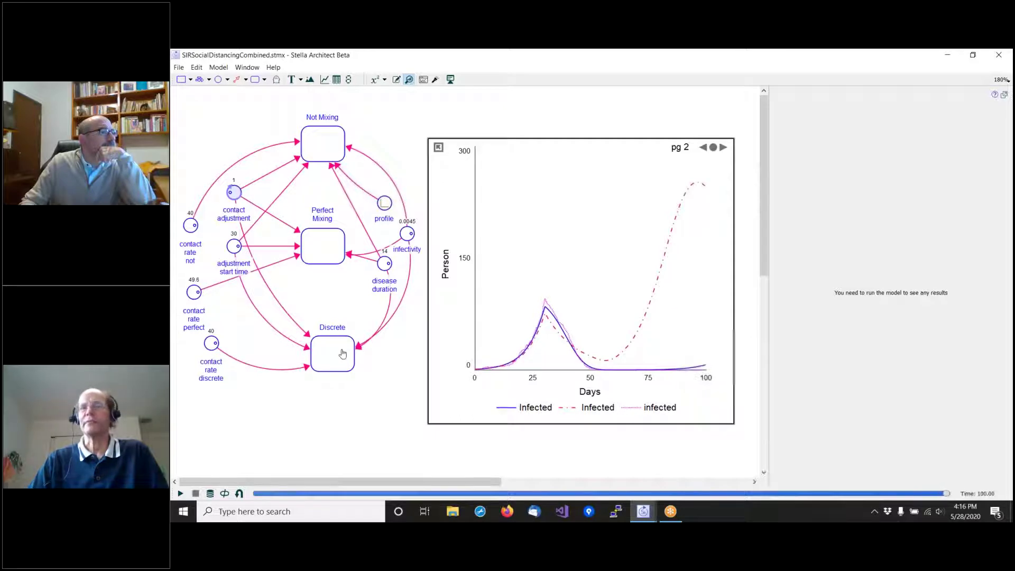
left_click(231, 195)
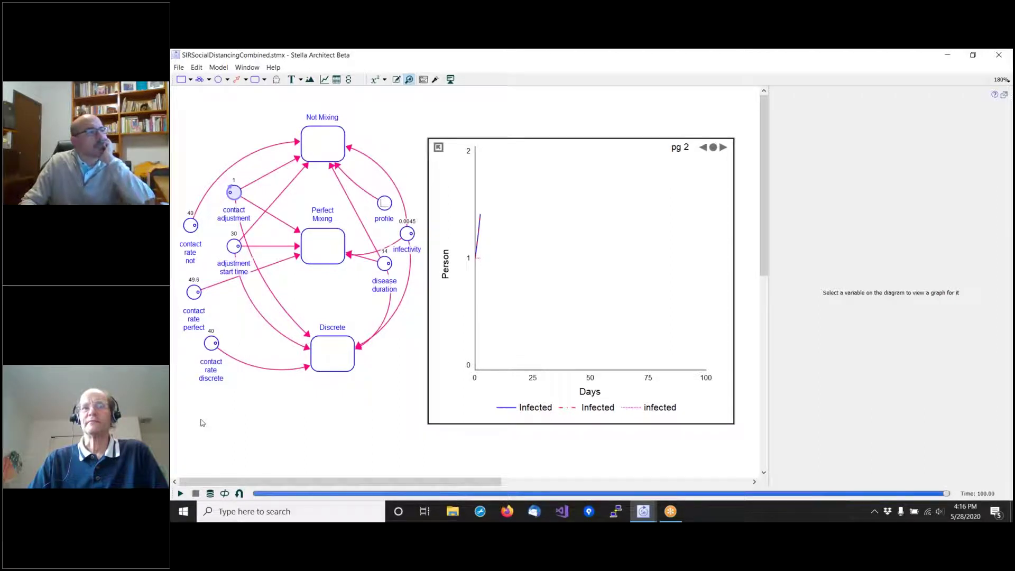
left_click(180, 493)
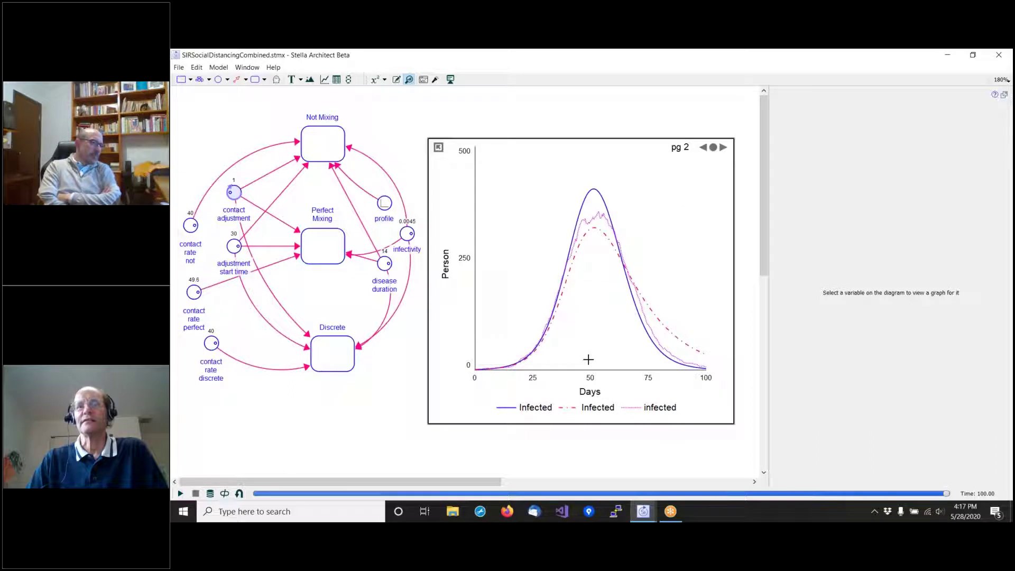
Inspect the comparison graph's Not Mixing, Perfect Mixing and Discrete infected series to identify each curve's colour and line style.
left_click(573, 163)
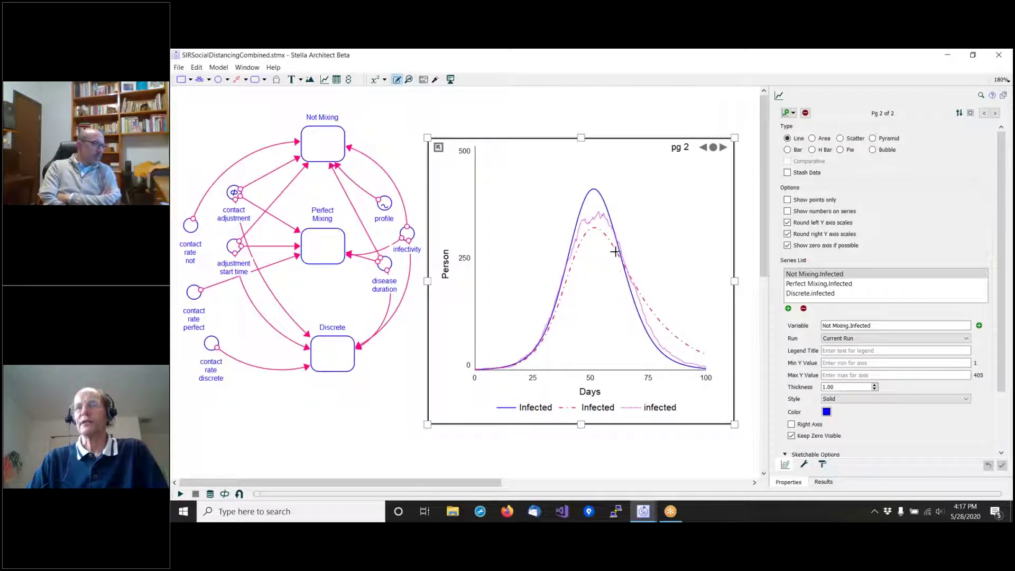
left_click(804, 283)
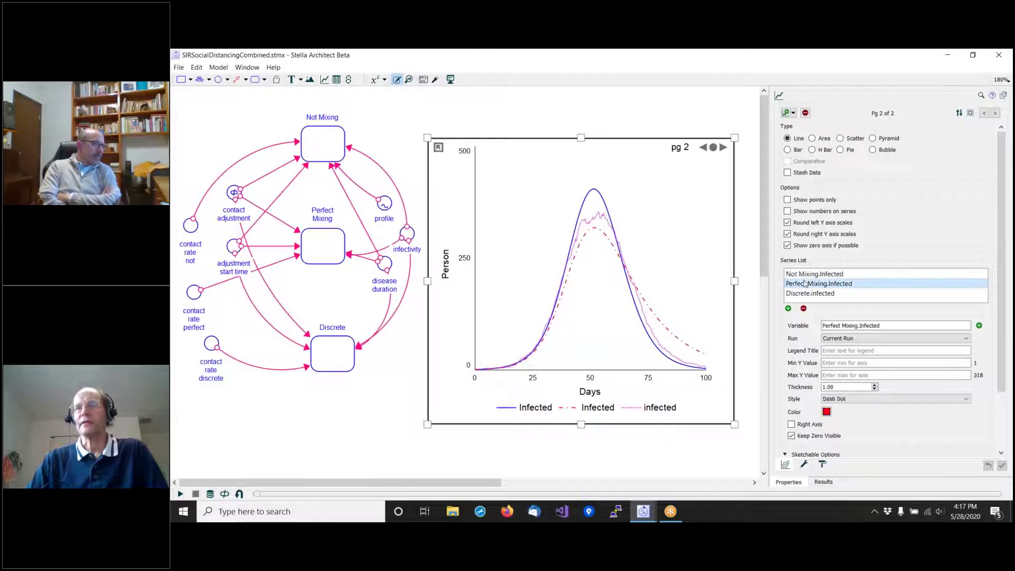
left_click(806, 293)
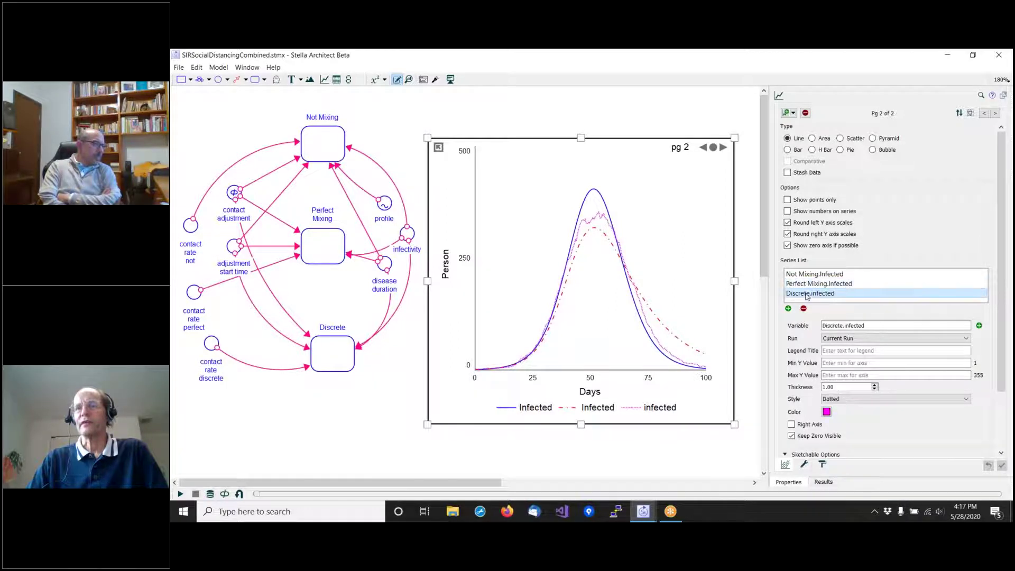
left_click(808, 275)
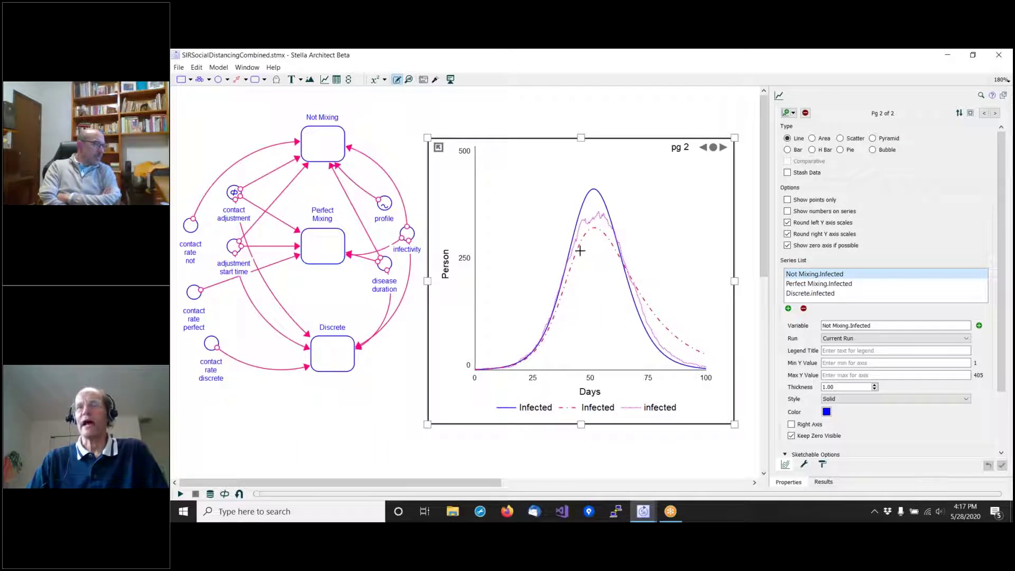
Restore the contact adjustment to 0.5 and rerun the simulation.
left_click(235, 195)
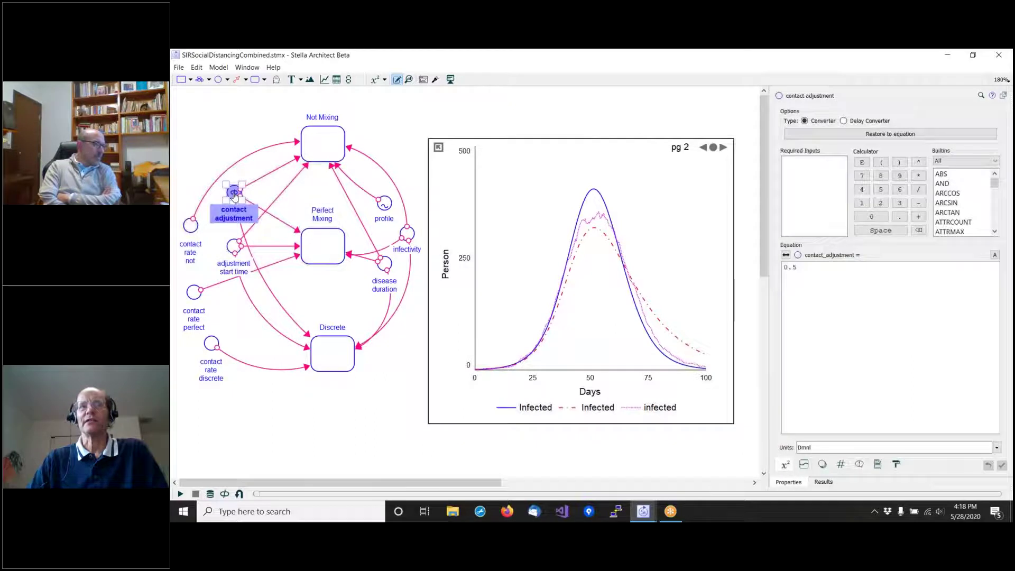
left_click(408, 80)
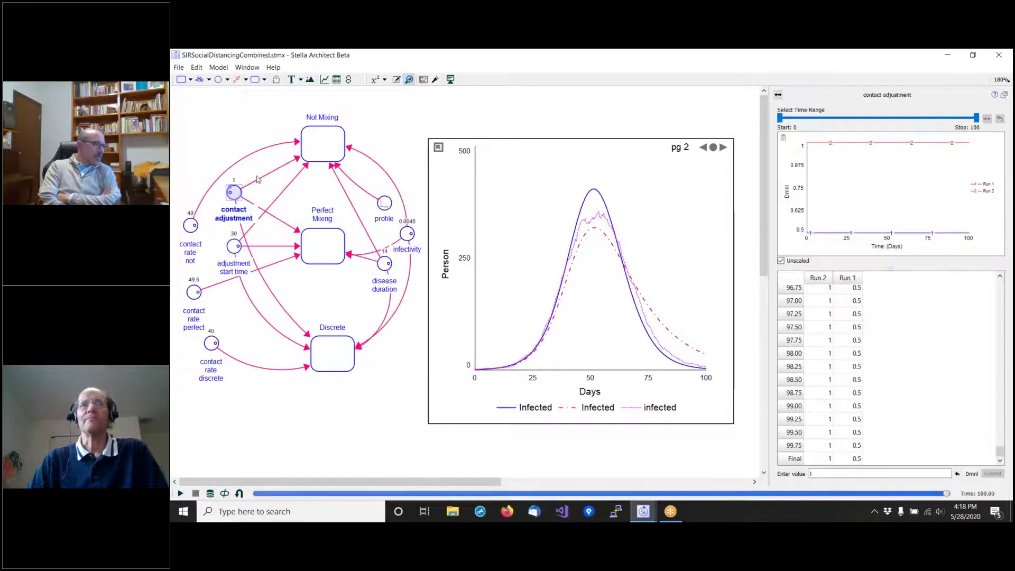
left_click(236, 192)
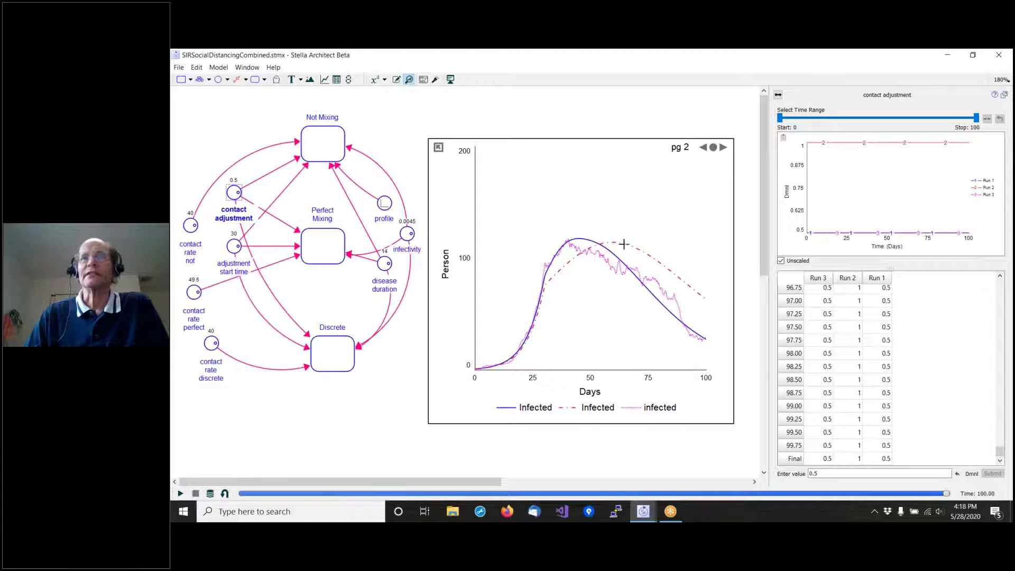
Turn off hiding of module prefixes in the model's page settings so the graph legend names each module.
left_click(748, 231)
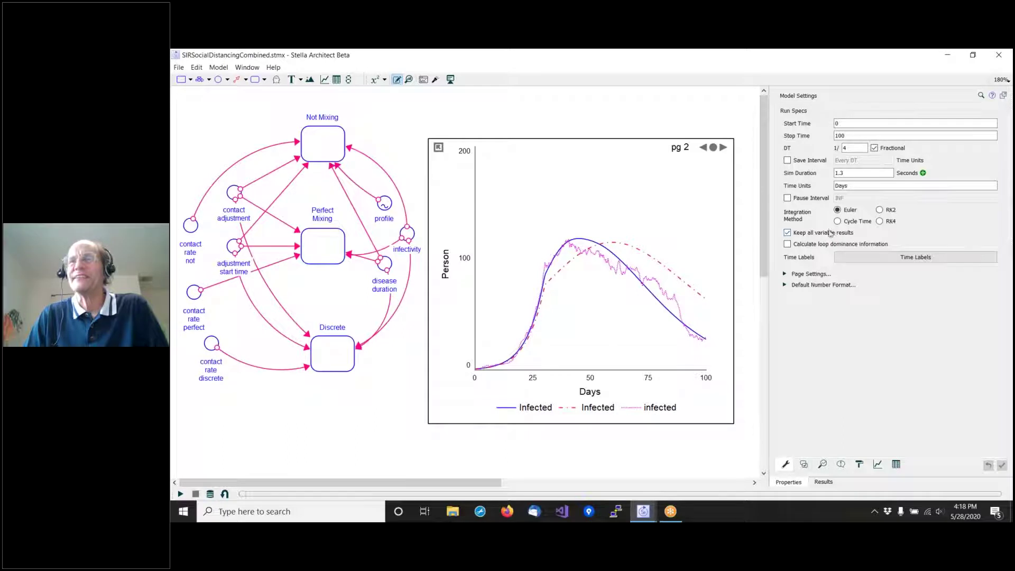
left_click(785, 274)
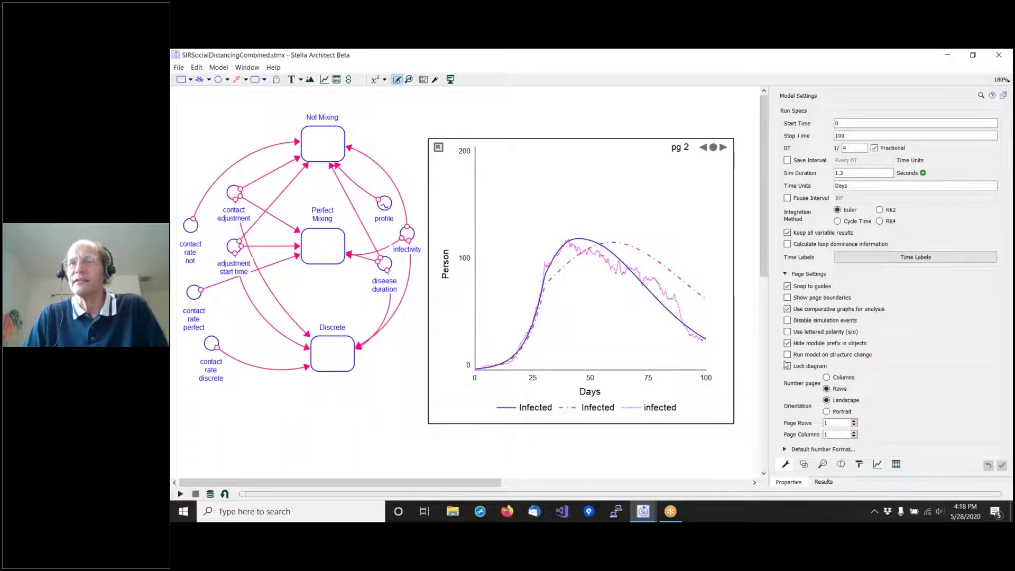
left_click(788, 343)
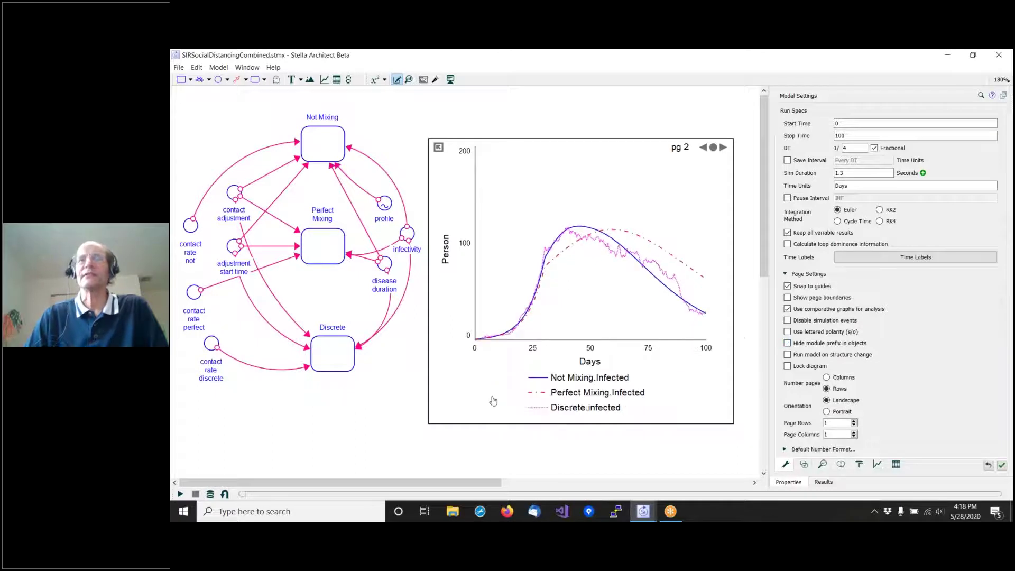
left_click(386, 407)
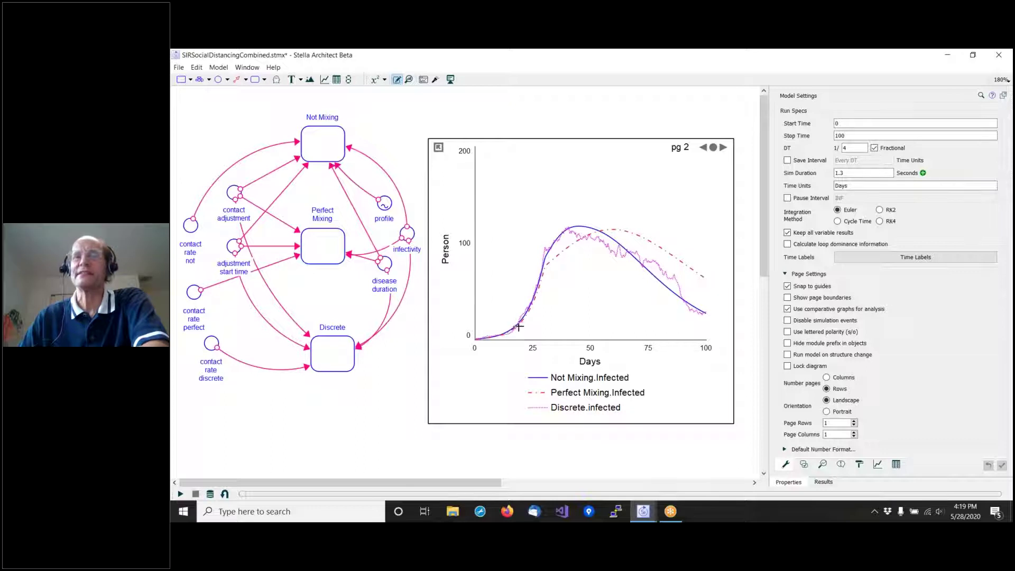
Open the Perfect Mixing module to examine its stock and flow structure, and return to the top-level model.
left_click(540, 268)
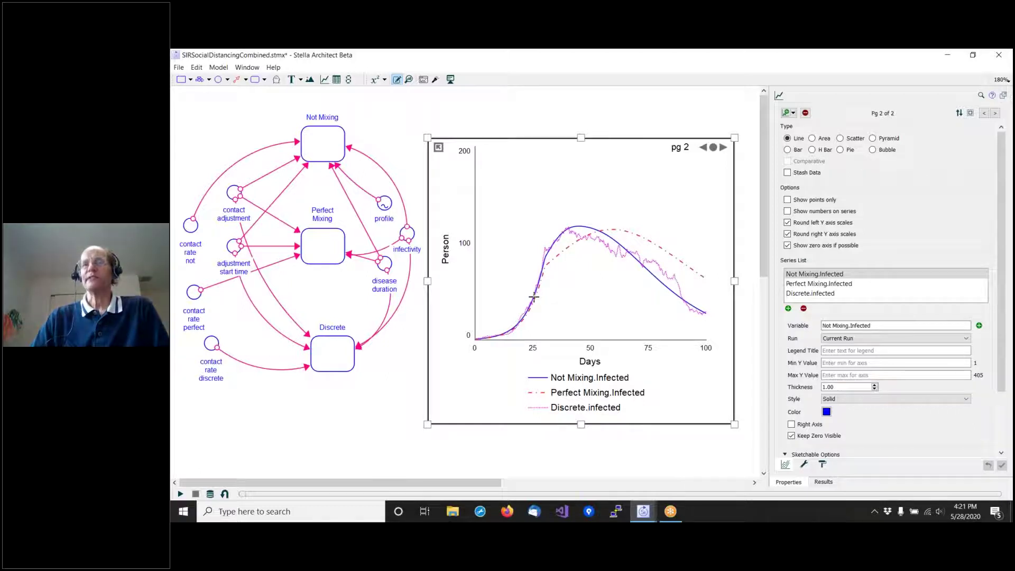
double_click(316, 259)
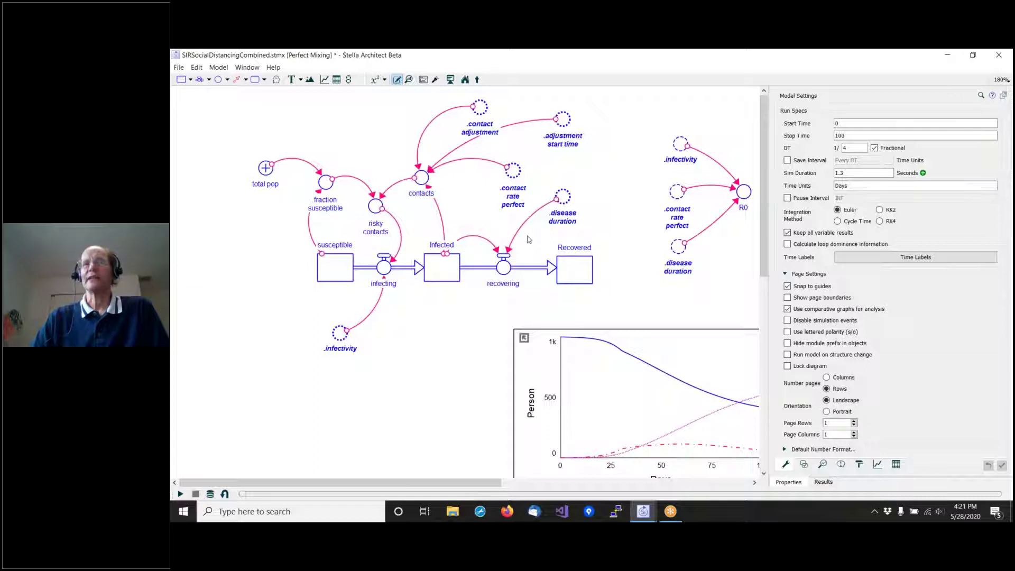
left_click(477, 80)
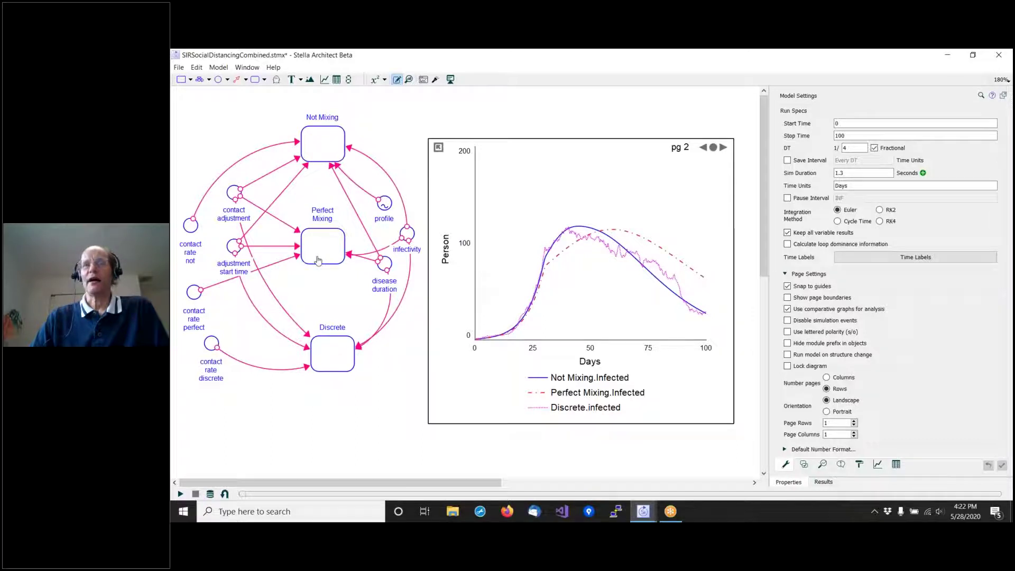
Open the EasingSocialDistancing.stmx model and bring up the beginning of its infection structure around the Uninfected at risk stock.
left_click(179, 67)
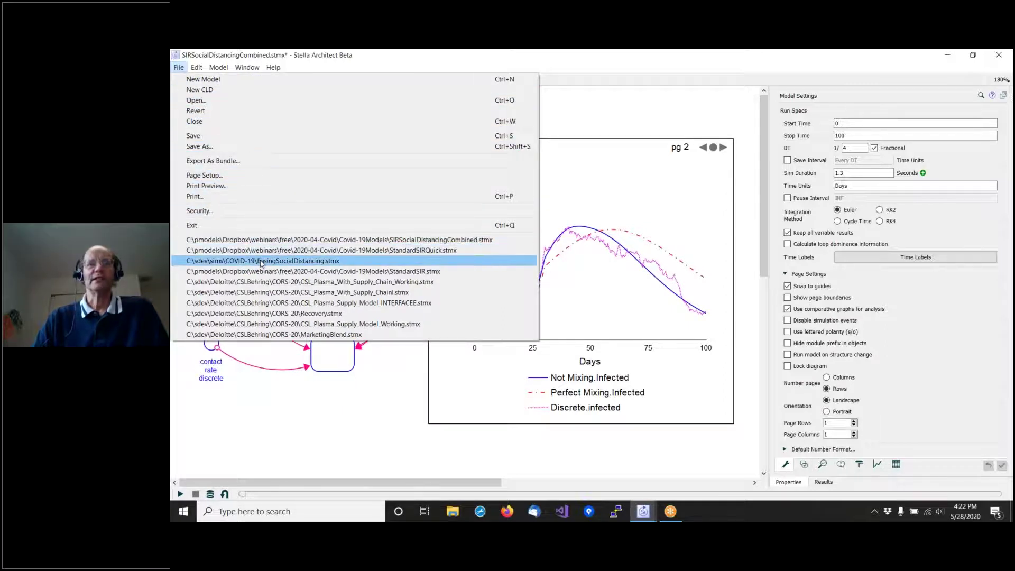
left_click(261, 261)
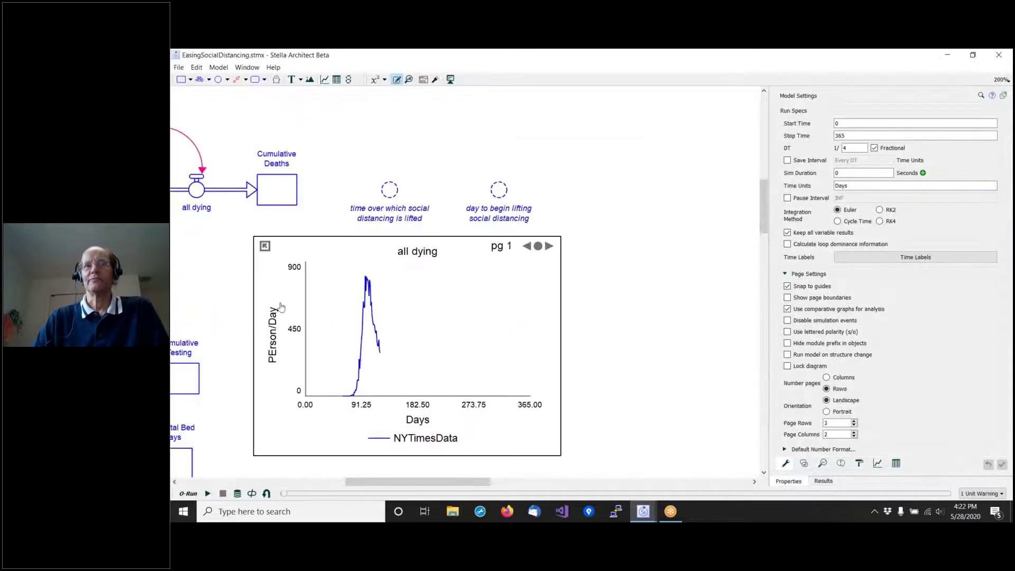
left_click_drag(378, 482, 233, 484)
scroll(342, 396, "up", 15)
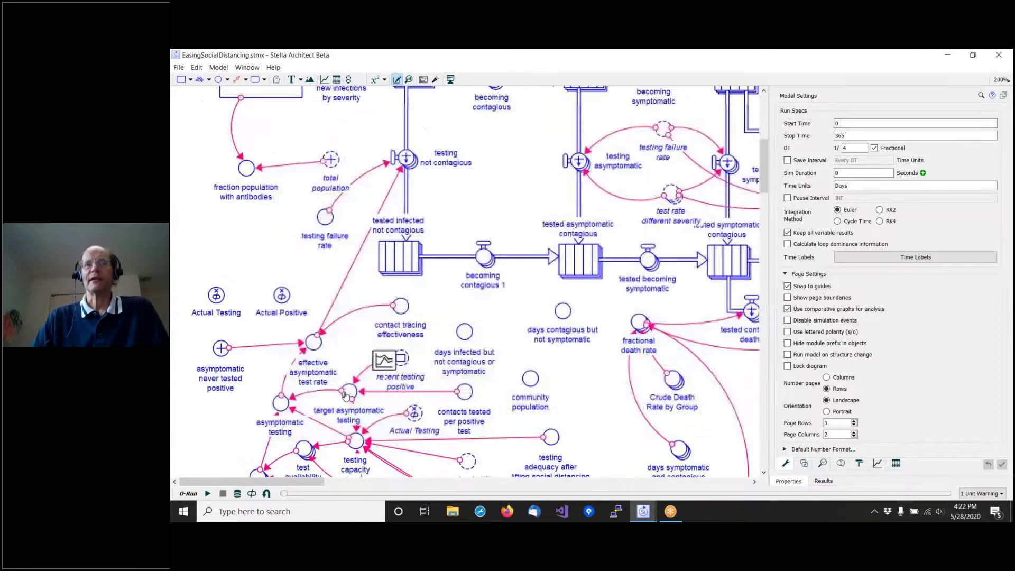
scroll(343, 395, "up", 8)
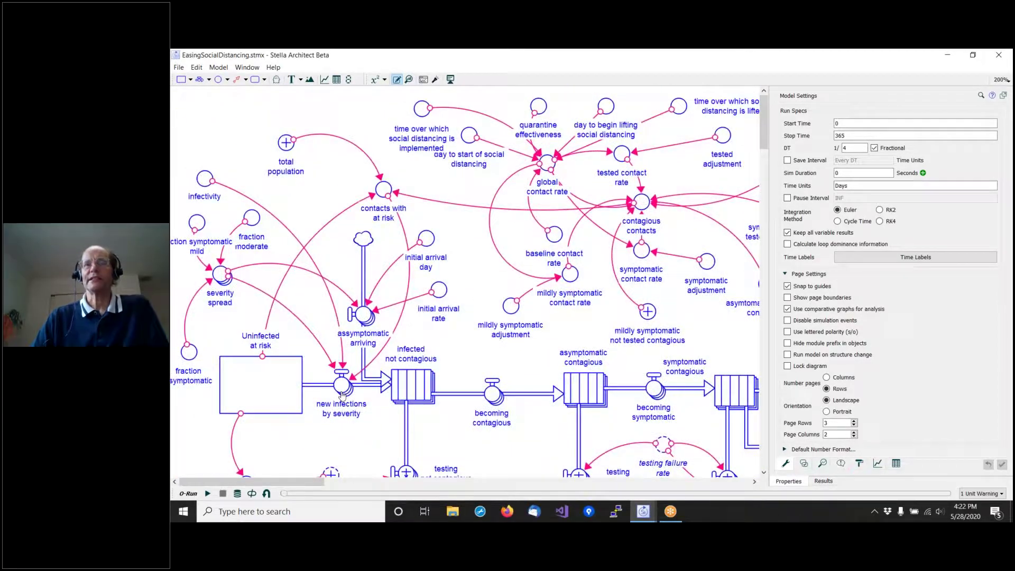
Examine the untested infection chain from infected not contagious through the asymptomatic and symptomatic stocks to recovered.
scroll(343, 395, "down", 6)
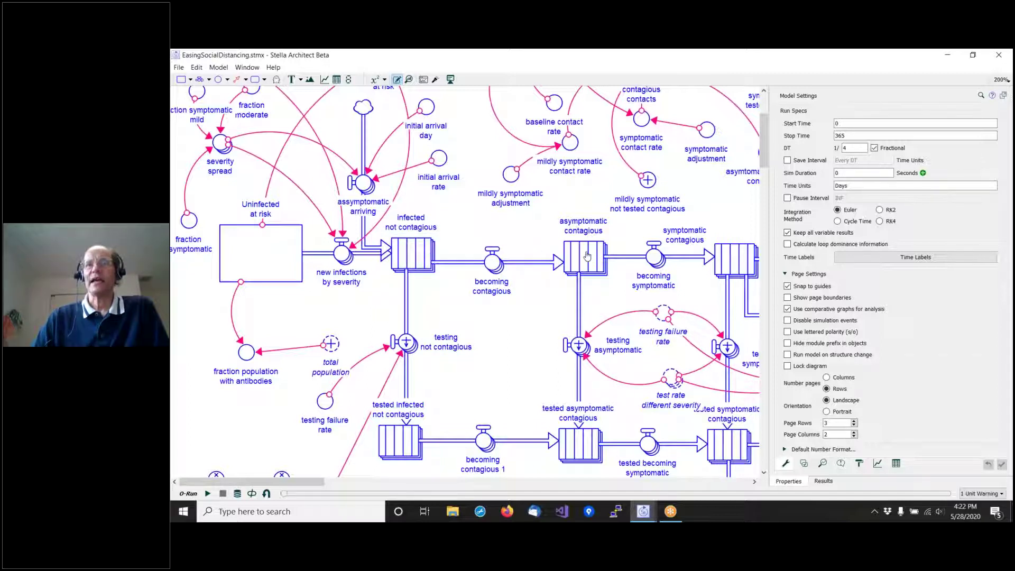
mouse_move(587, 255)
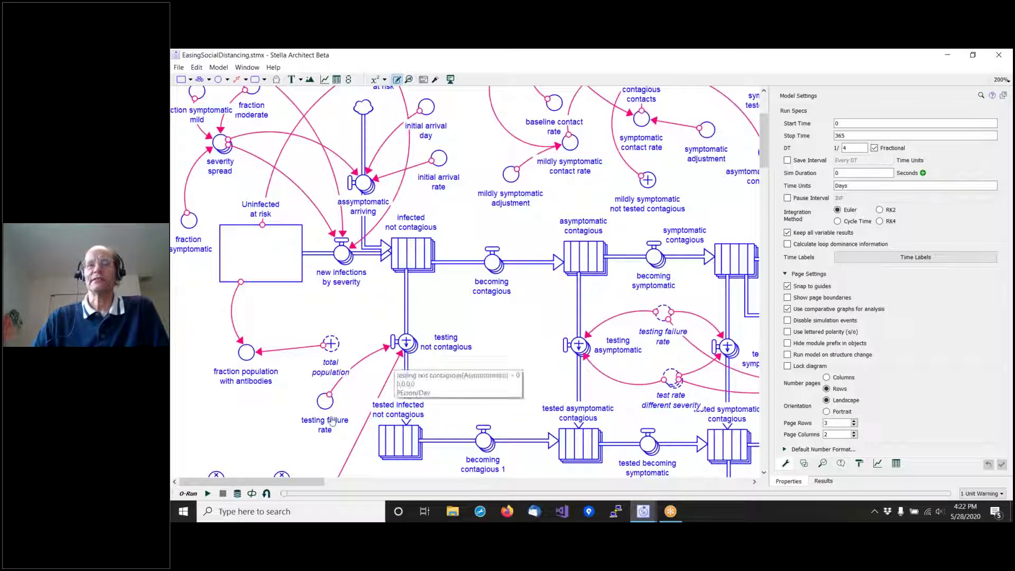
left_click_drag(323, 482, 410, 485)
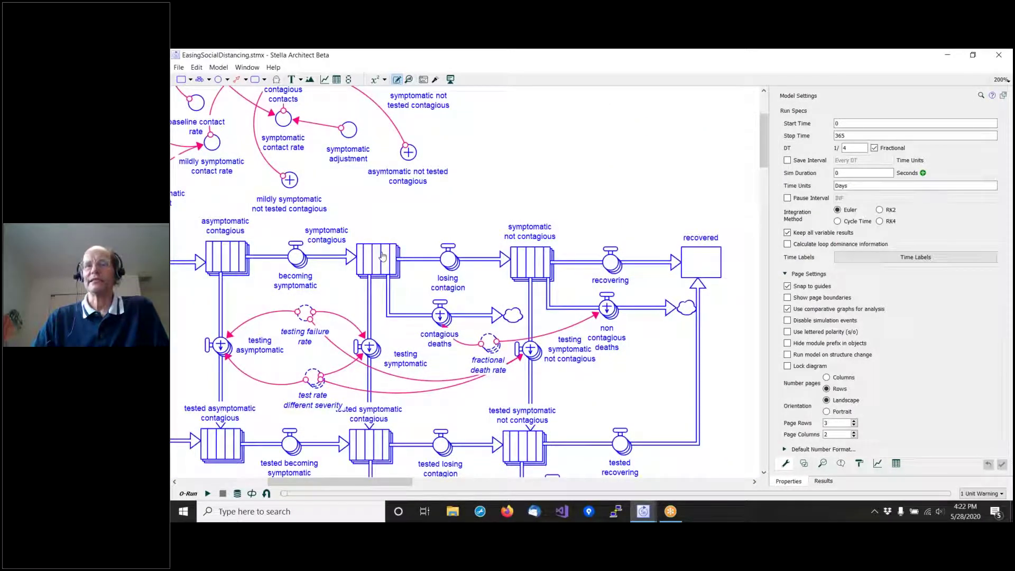
mouse_move(538, 267)
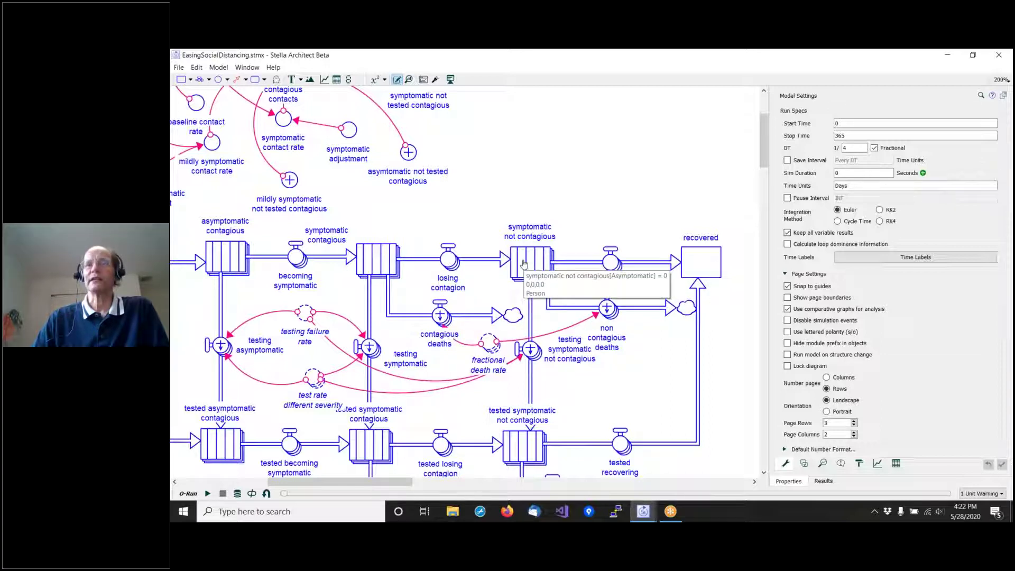
mouse_move(706, 267)
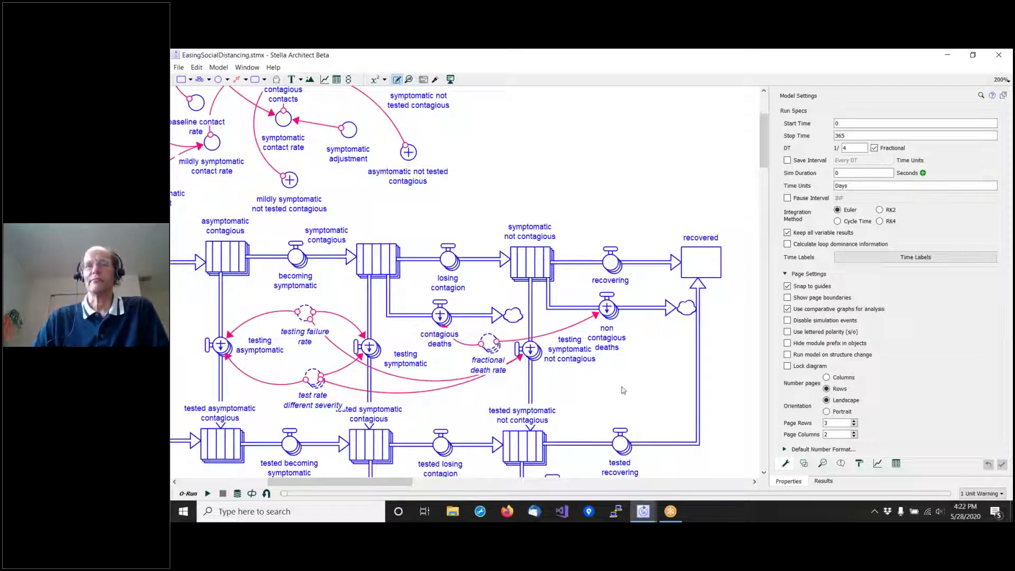
Examine the parallel chain of tested stocks from tested infected not contagious to tested asymptomatic contagious, and return to the diagram's contact-rate section.
left_click_drag(394, 482, 306, 488)
scroll(298, 444, "down", 2)
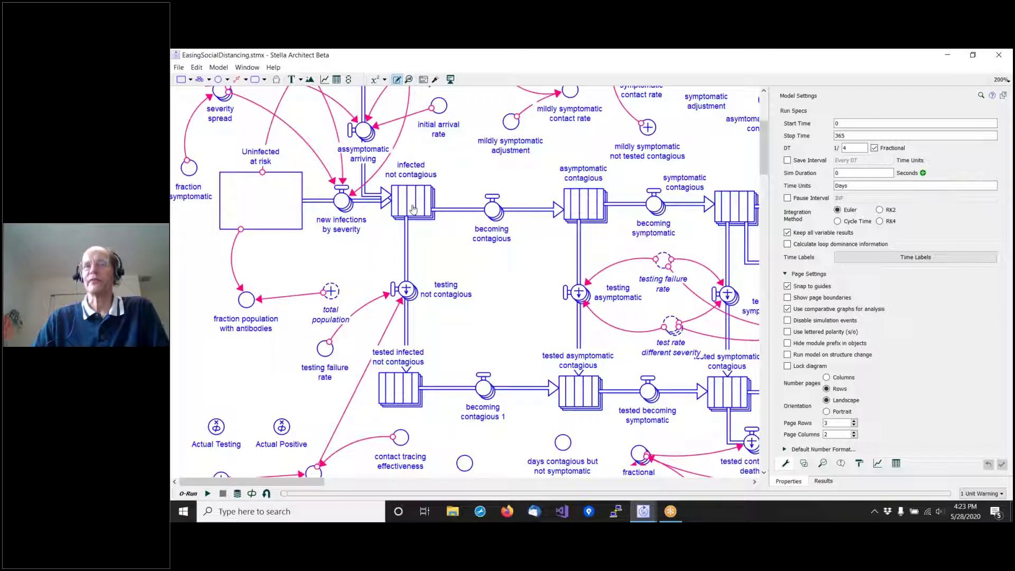
mouse_move(383, 403)
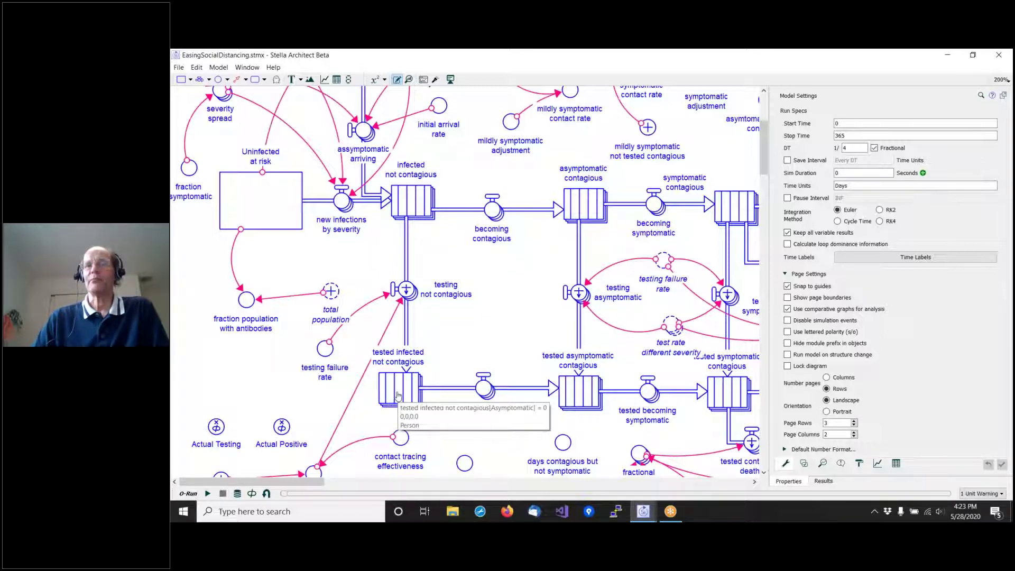
mouse_move(582, 398)
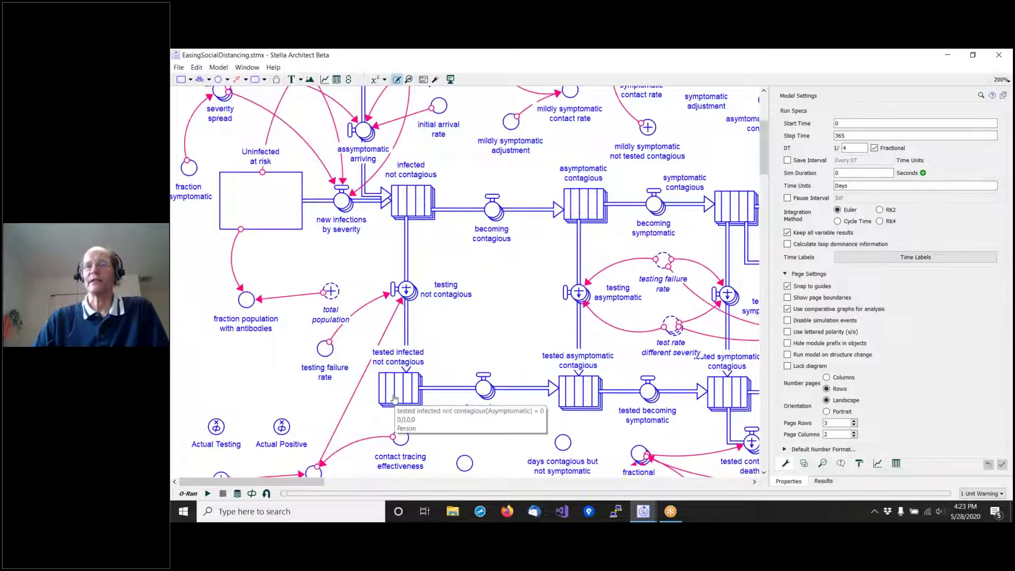
scroll(394, 398, "up", 3)
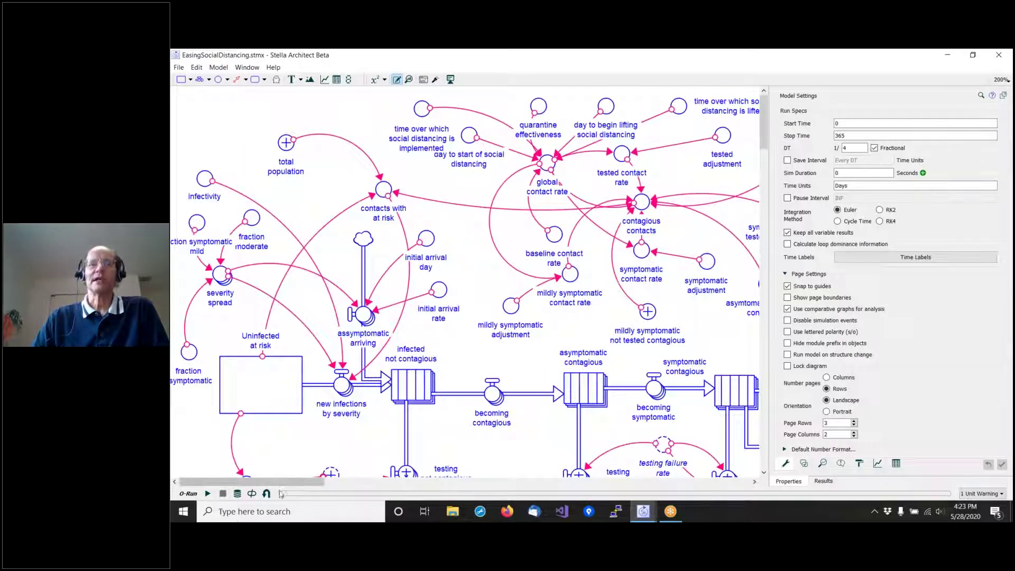
Examine how the tested, symptomatic and mildly symptomatic contact rates and adjustments feed into contagious contacts, including the mildly symptomatic adjustment's value.
left_click_drag(262, 482, 328, 482)
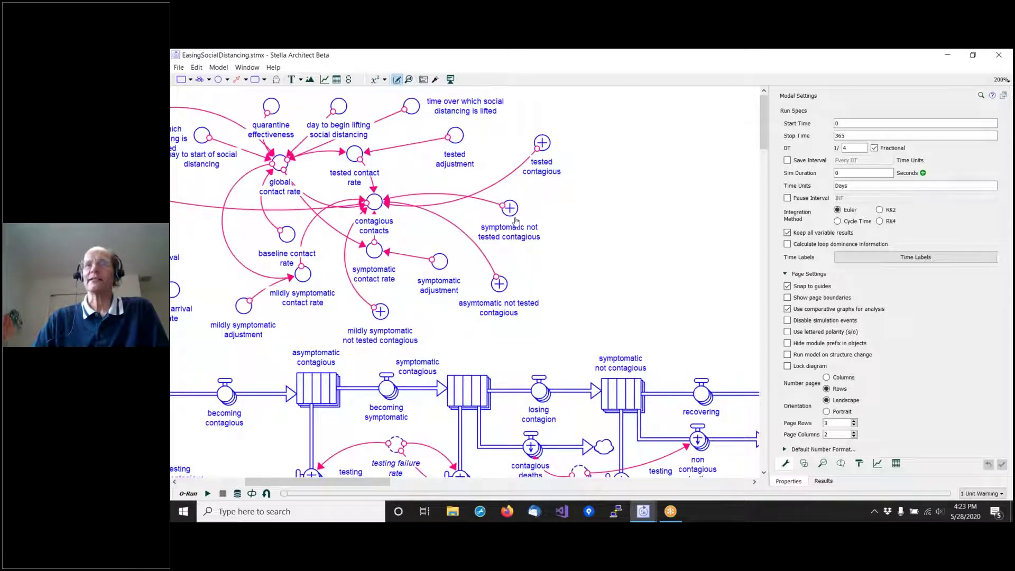
mouse_move(515, 214)
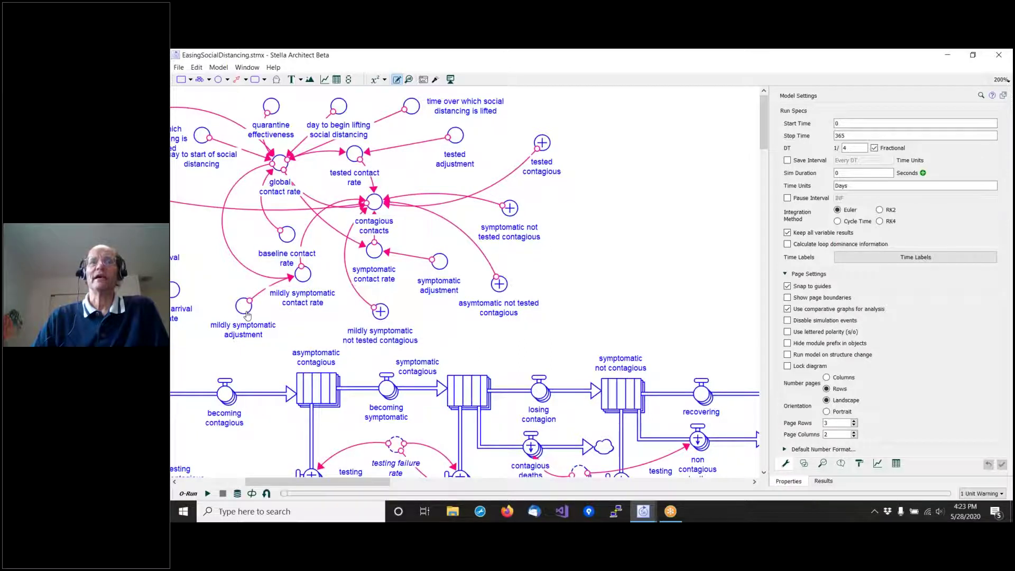
mouse_move(238, 313)
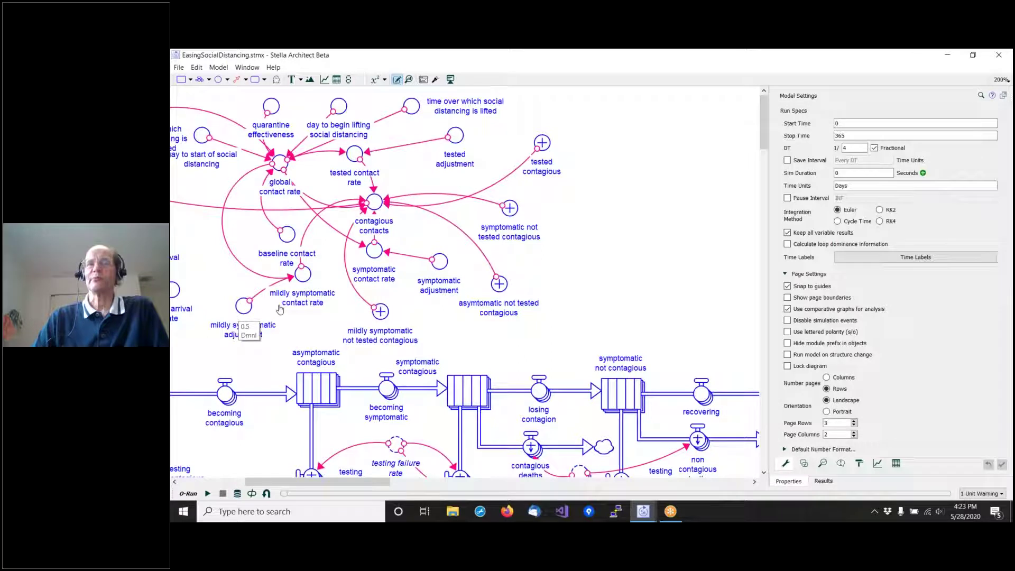
mouse_move(303, 279)
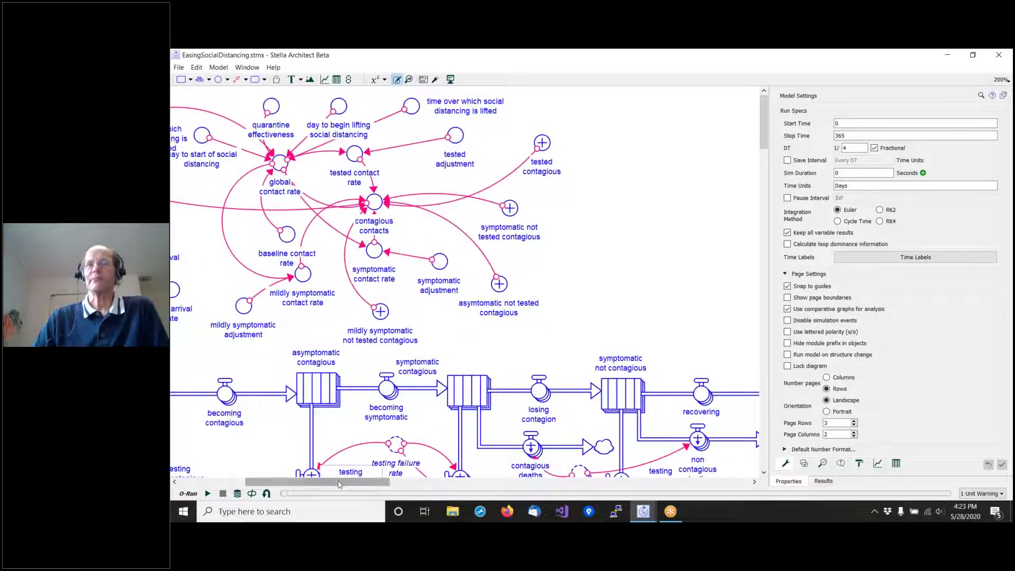
left_click_drag(339, 484, 300, 483)
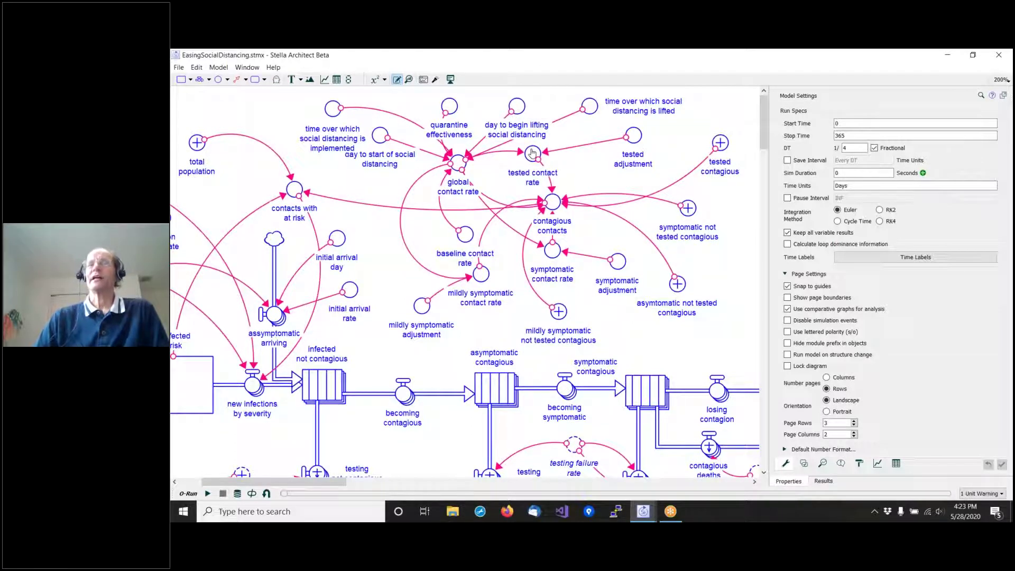
mouse_move(533, 153)
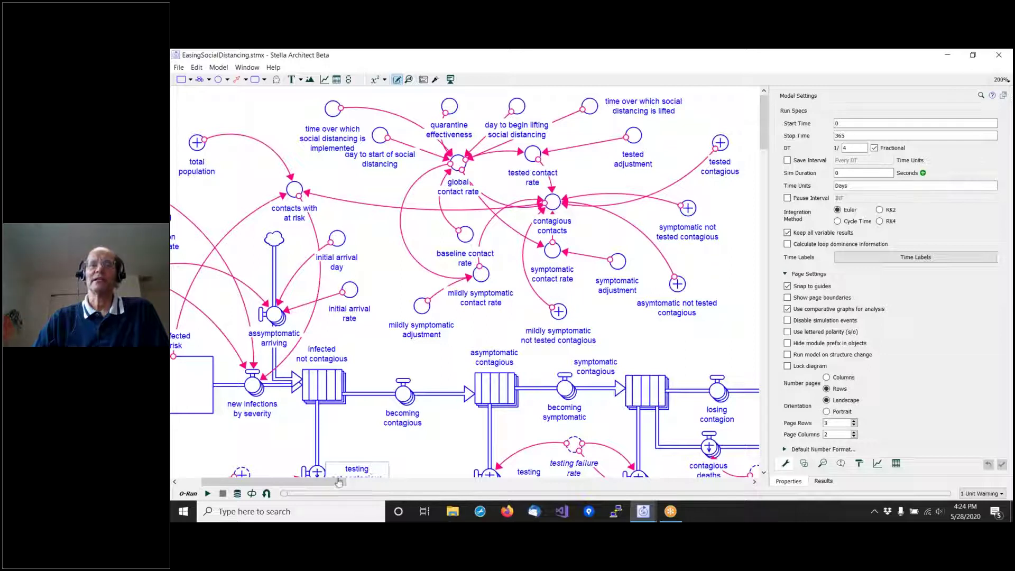
Bring up the all dying graph beside Cumulative Deaths and run the model for comparison with NYTimesData.
left_click_drag(331, 484, 308, 484)
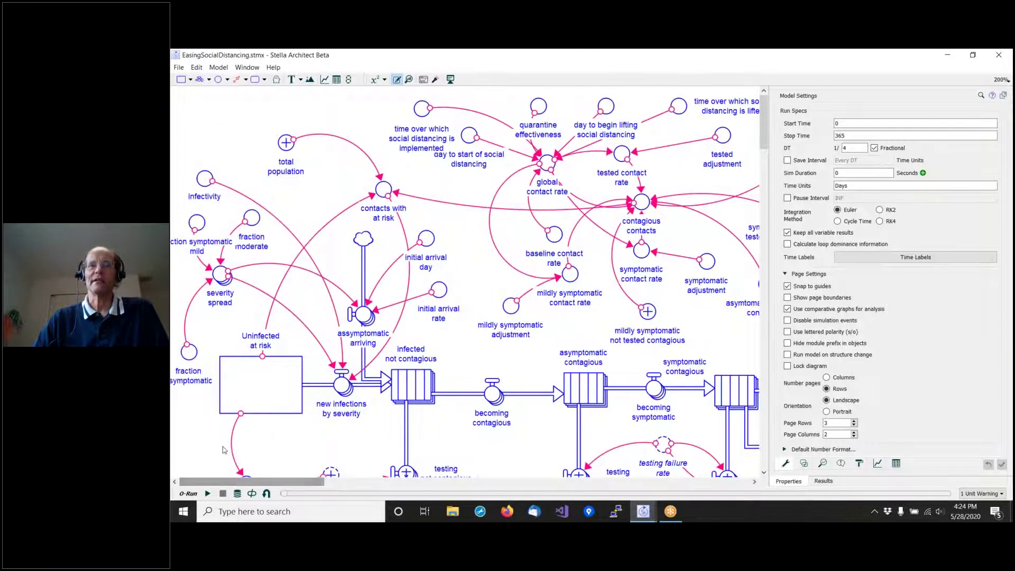
scroll(223, 450, "down", 2)
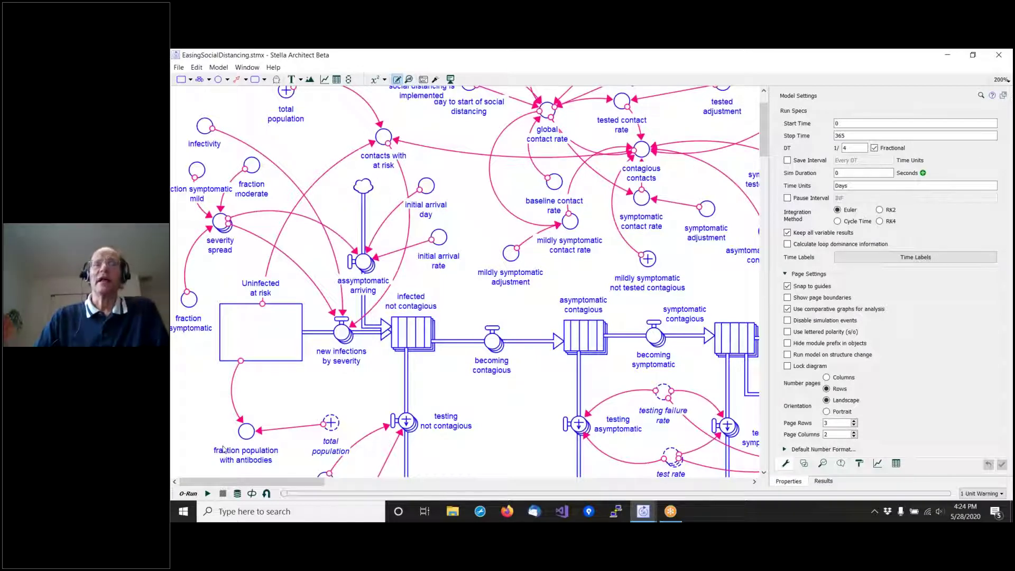
scroll(267, 363, "down", 6)
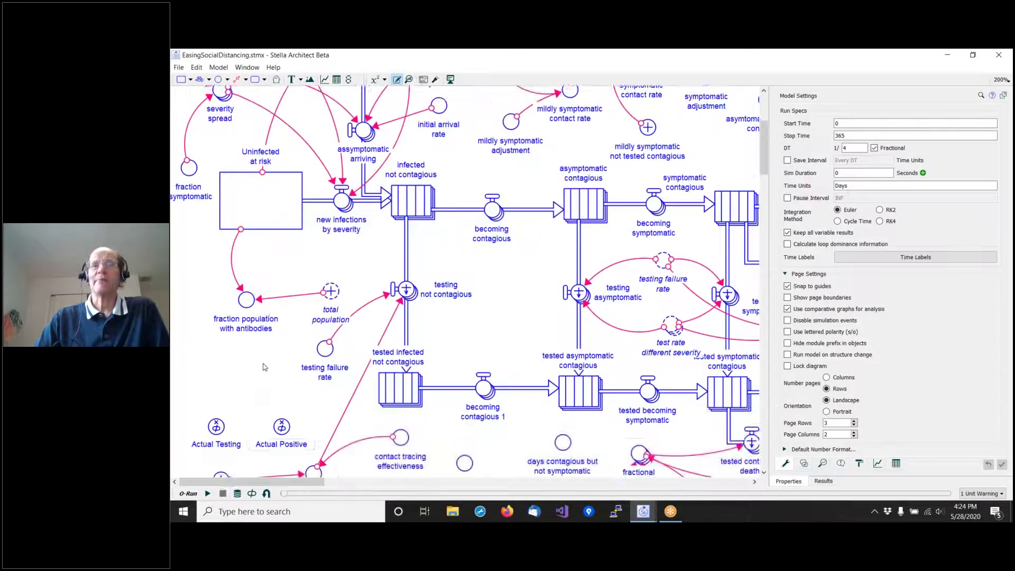
left_click_drag(270, 485, 370, 485)
scroll(427, 401, "down", 8)
scroll(349, 455, "down", 4)
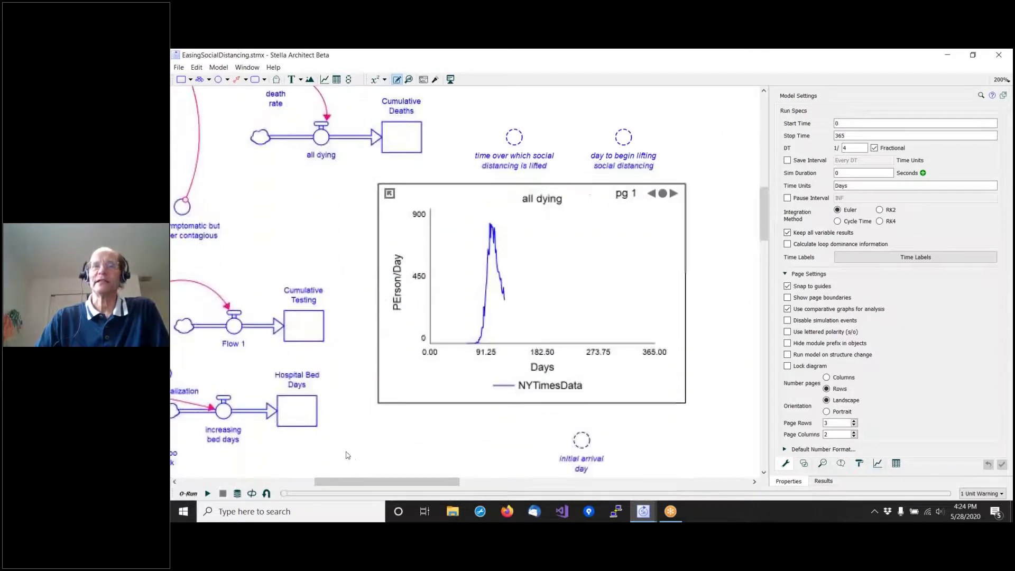
left_click(207, 493)
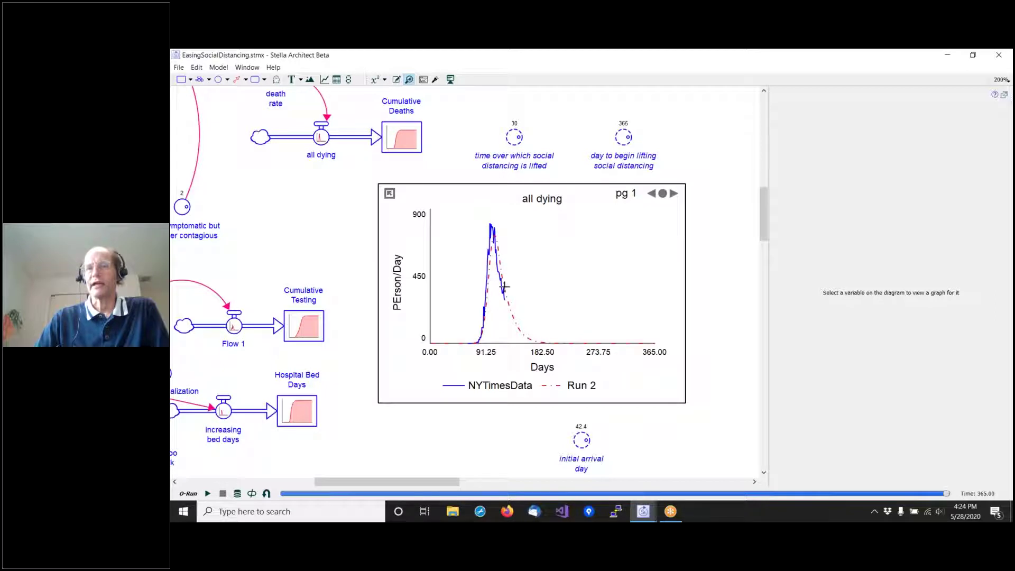
Show the presumed new infections graph and read the NYTimesData and Run 2 values along the curves.
left_click(674, 194)
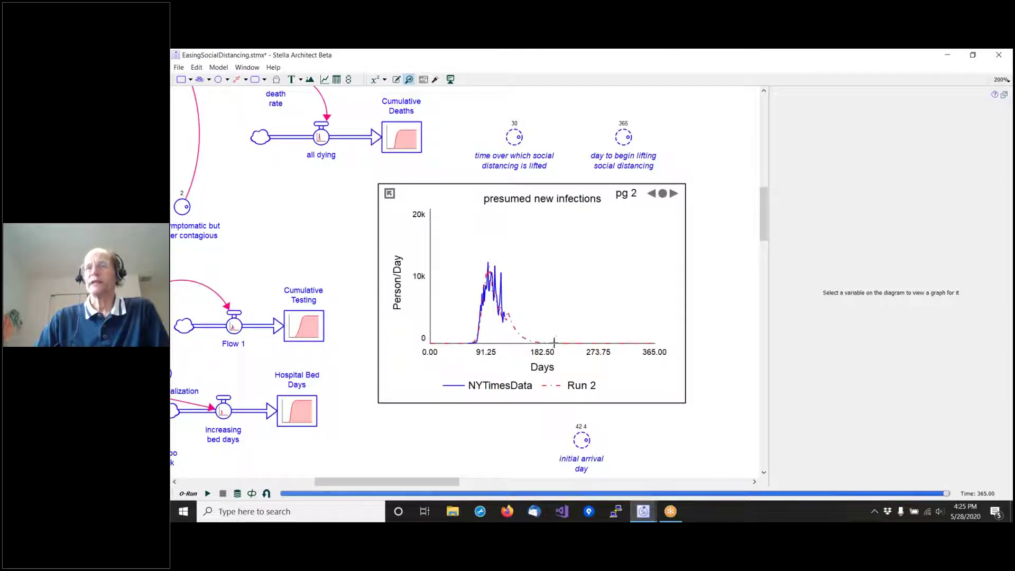
left_click(506, 319)
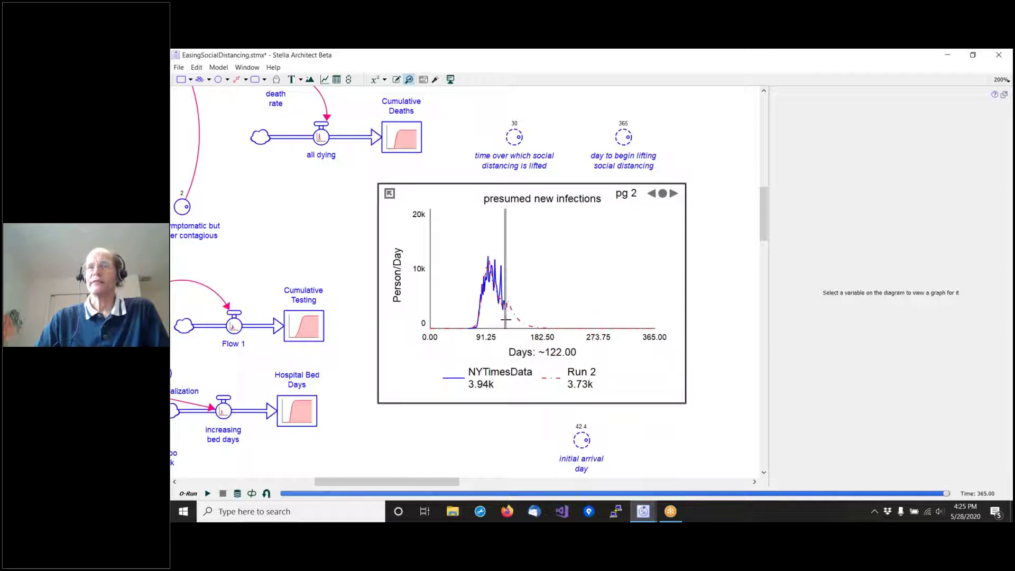
left_click_drag(505, 319, 447, 338)
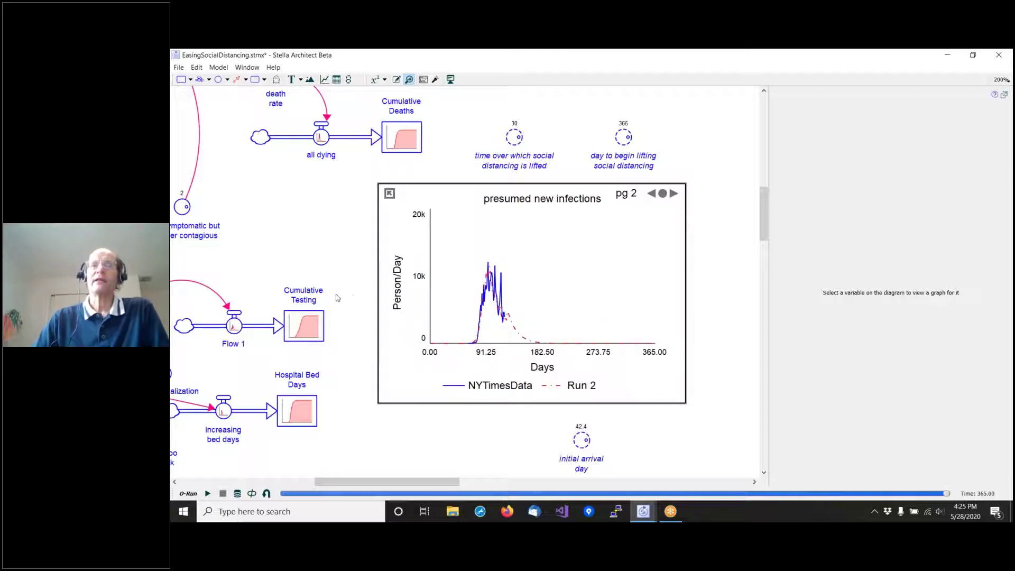
Set the time over which social distancing is lifted to 90.6 and the day to begin lifting social distancing to 200.
scroll(337, 298, "up", 4)
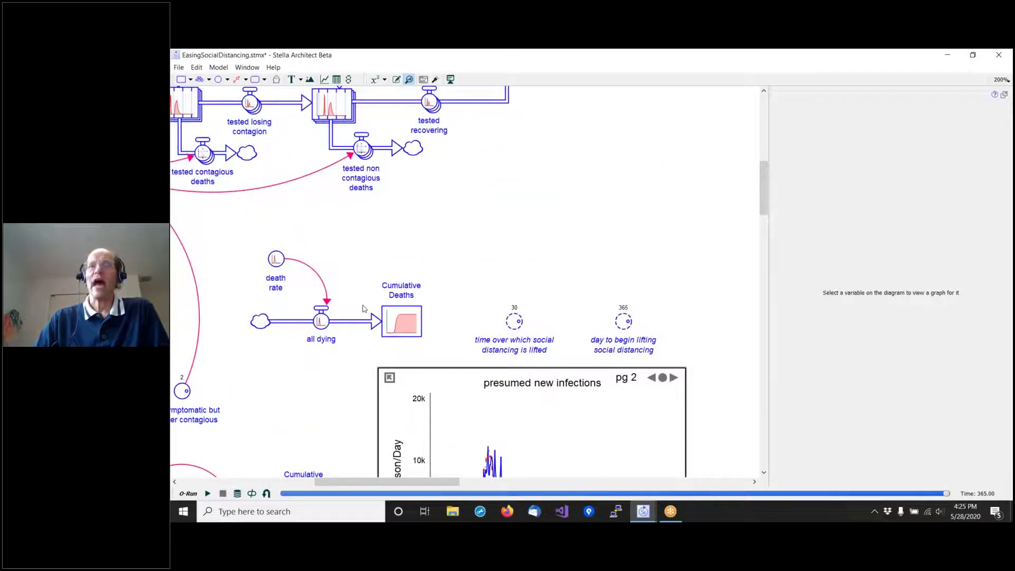
scroll(612, 362, "down", 2)
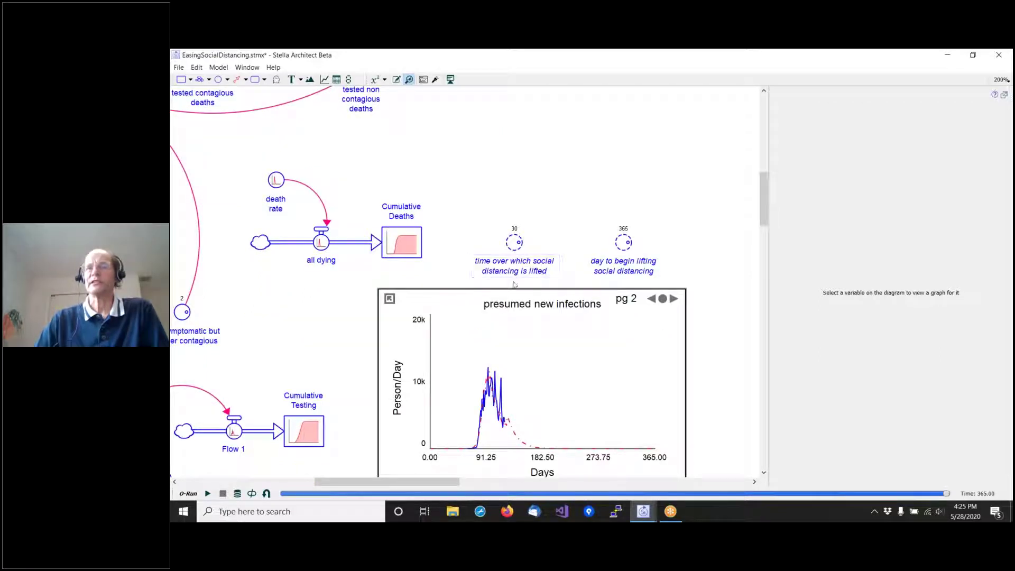
mouse_move(521, 244)
left_mouse_down()
mouse_move(506, 244)
mouse_move(519, 246)
left_mouse_up()
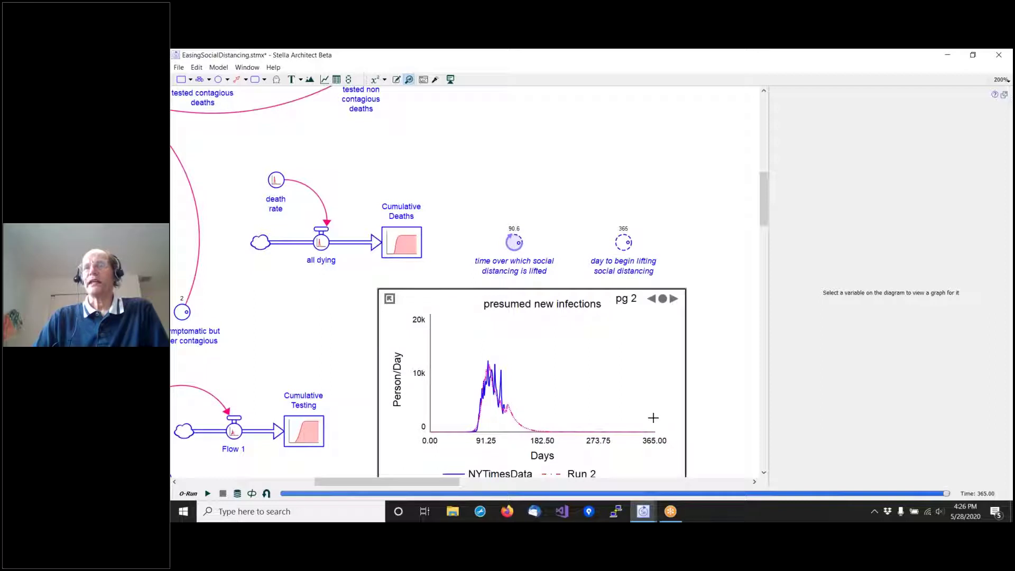
left_click_drag(652, 420, 659, 410)
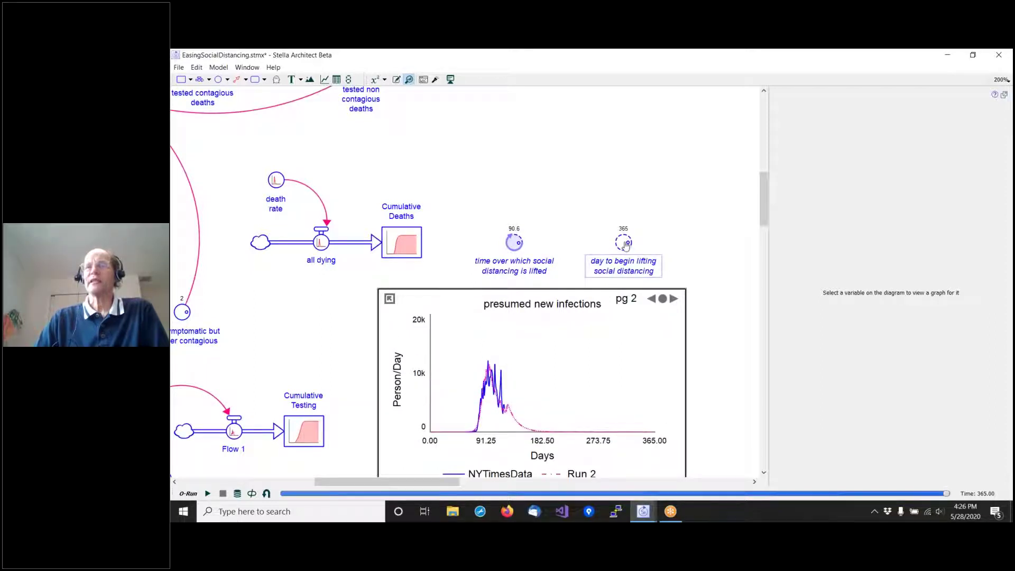
left_click_drag(629, 247, 621, 243)
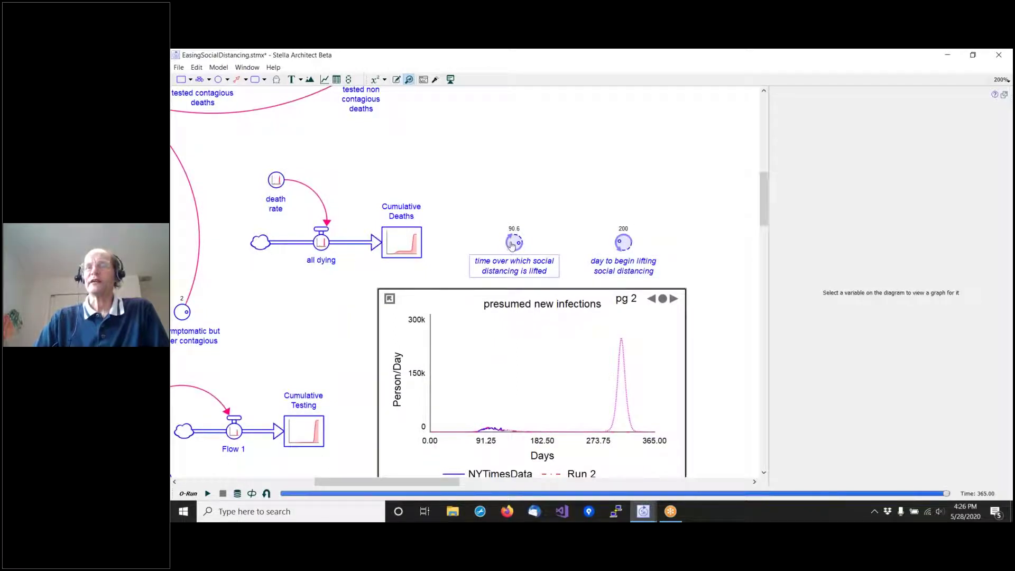
Trace the presumed new infections curves to compare the early outbreak with the second wave in Run 3.
left_click_drag(487, 415, 594, 422)
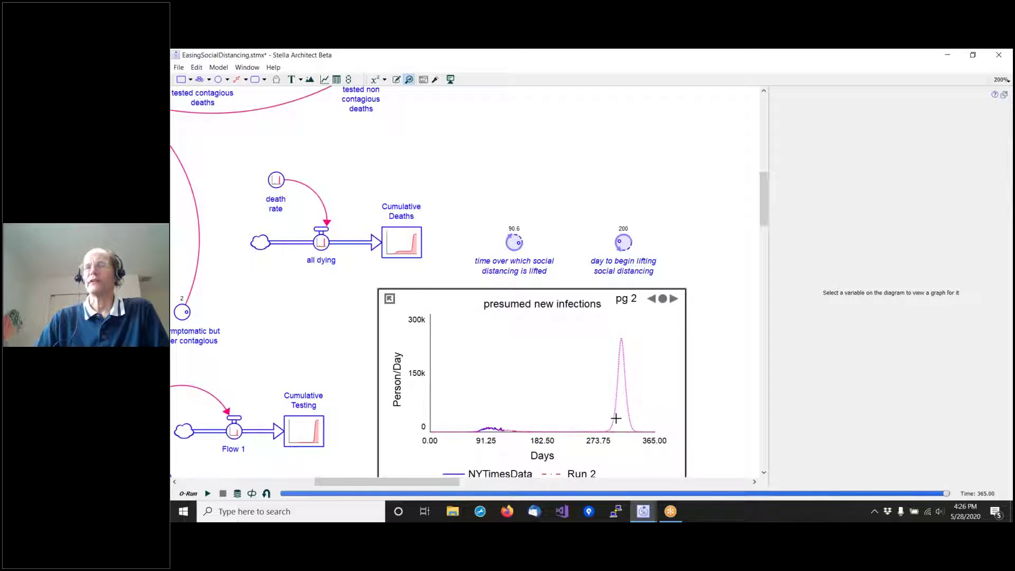
scroll(544, 437, "down", 2)
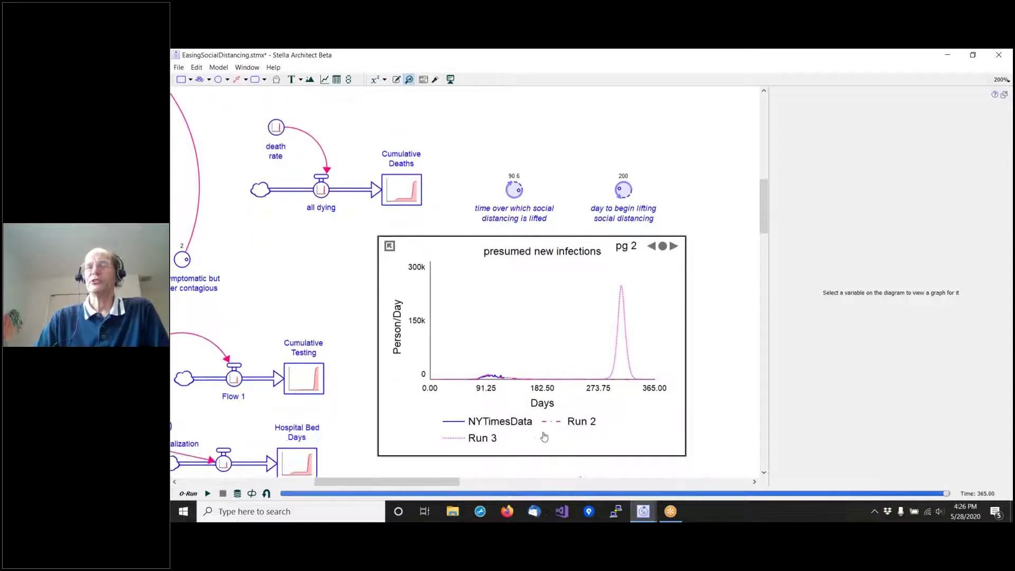
scroll(544, 437, "down", 1)
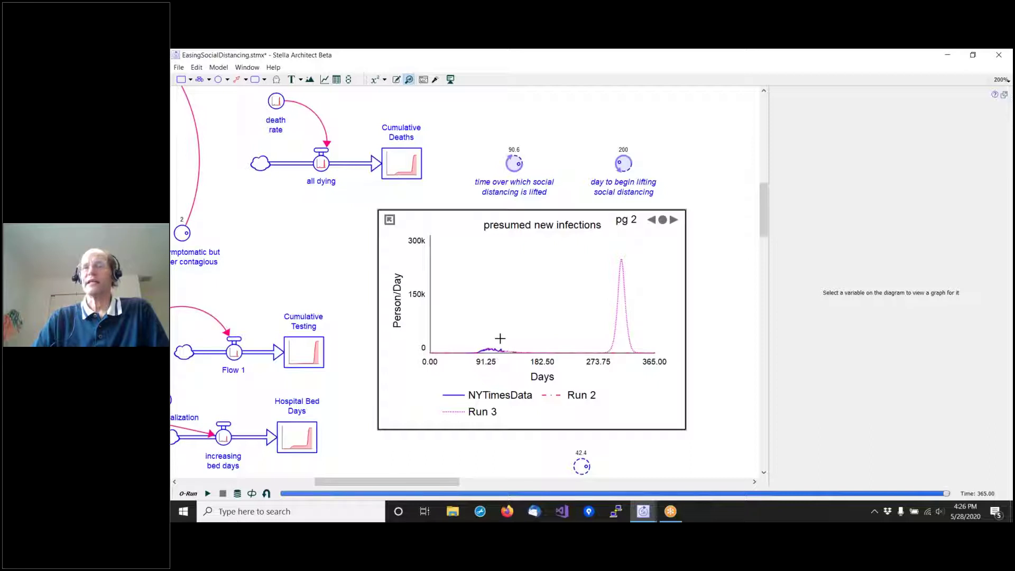
mouse_move(468, 348)
left_mouse_down()
mouse_move(507, 347)
mouse_move(470, 348)
left_mouse_up()
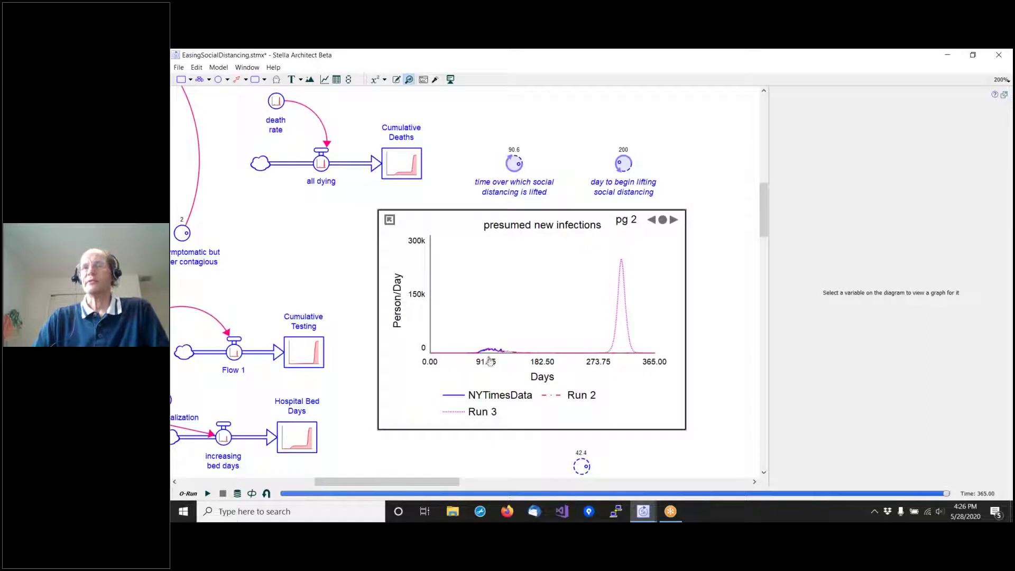
scroll(517, 348, "down", 1)
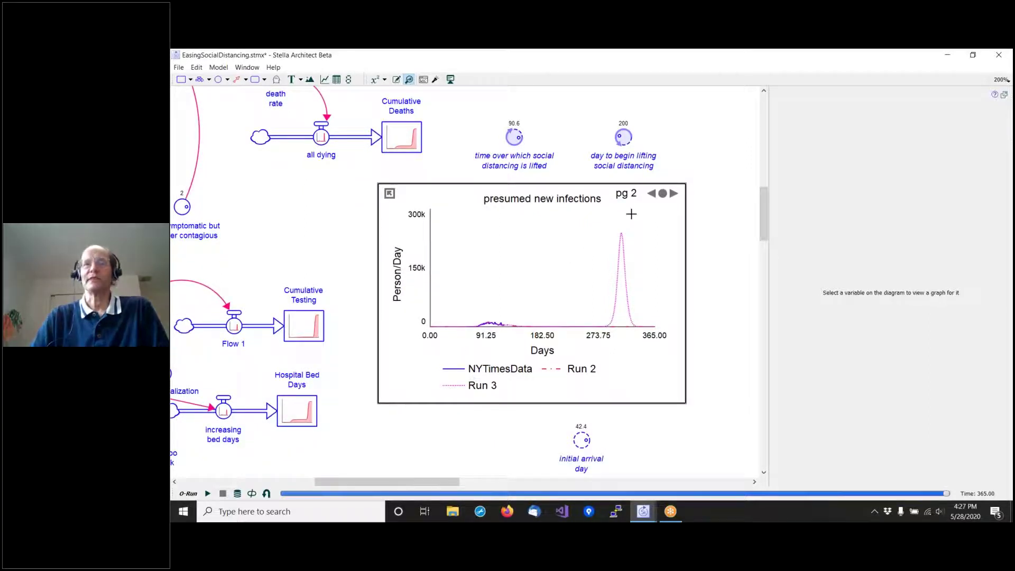
scroll(646, 185, "up", 2)
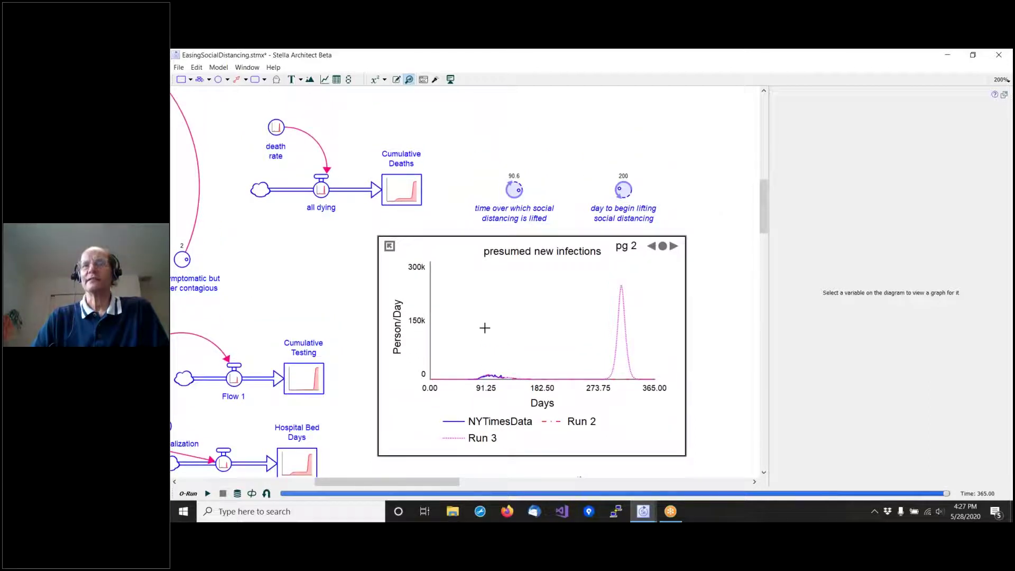
left_click_drag(474, 347, 498, 346)
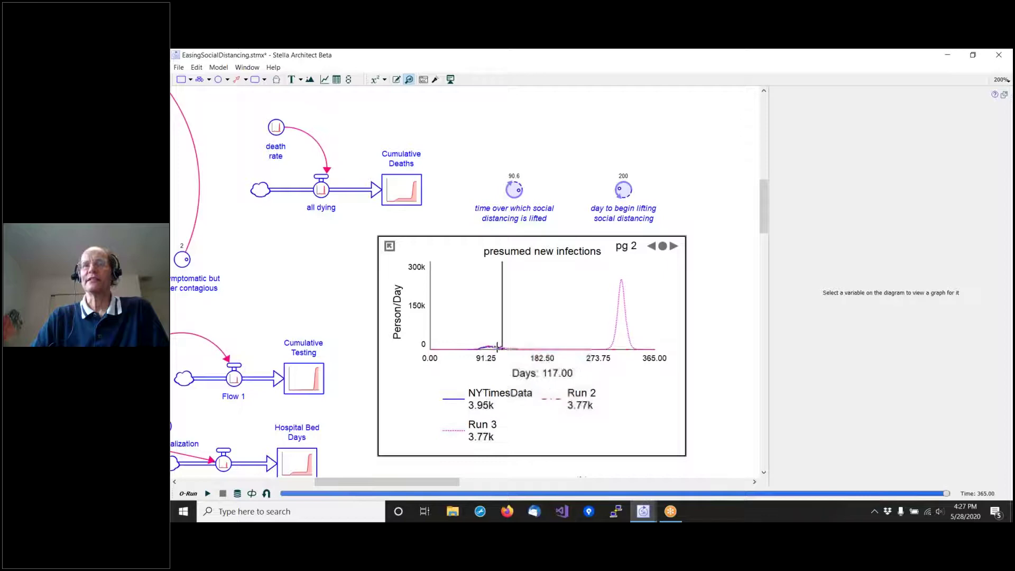
Examine the Uninfected at risk stock, the fraction population with antibodies, and the infection chains through to recovered.
scroll(481, 430, "up", 10)
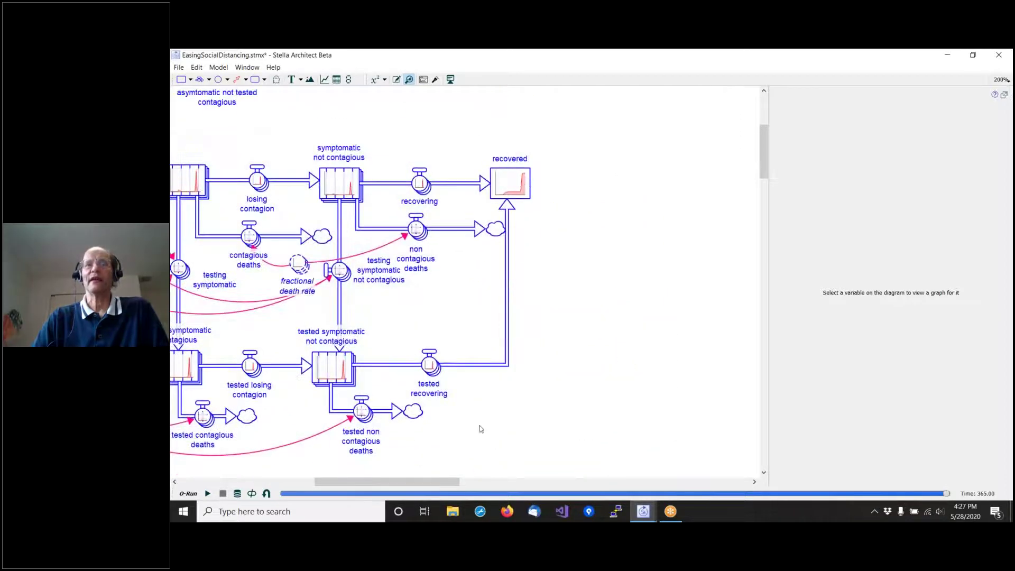
left_click_drag(423, 482, 298, 489)
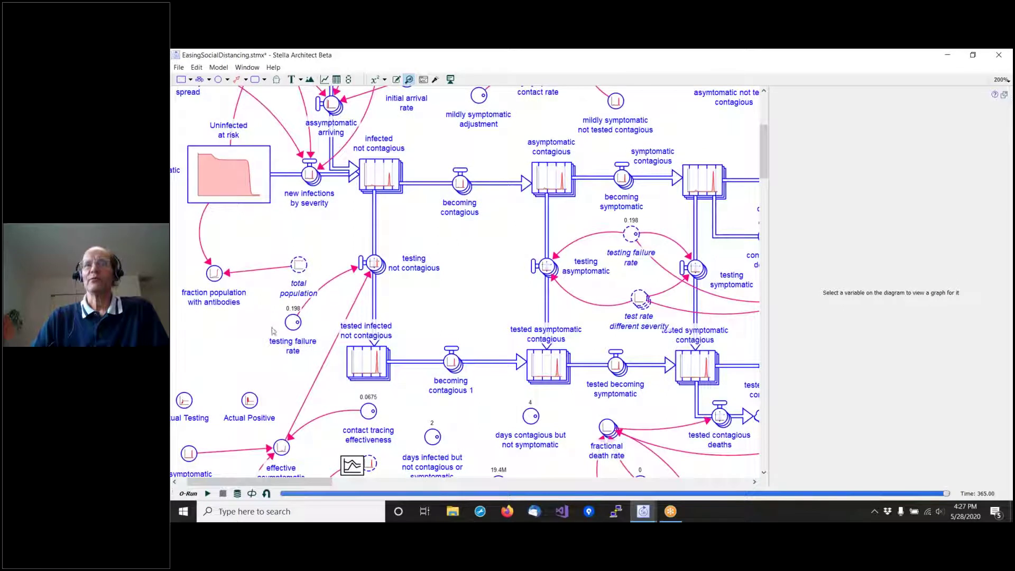
scroll(265, 326, "up", 1)
scroll(264, 327, "up", 1)
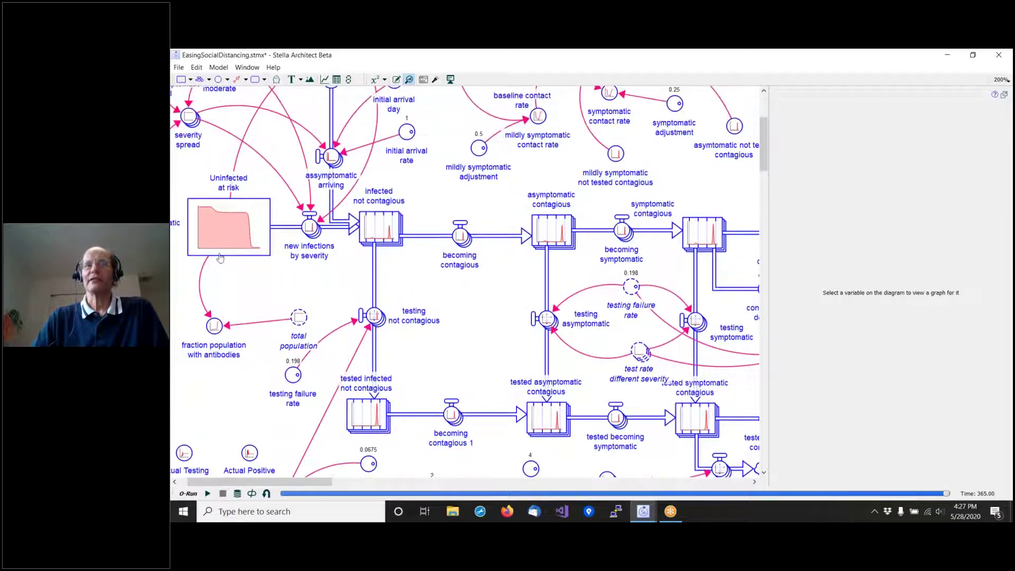
scroll(296, 370, "down", 2)
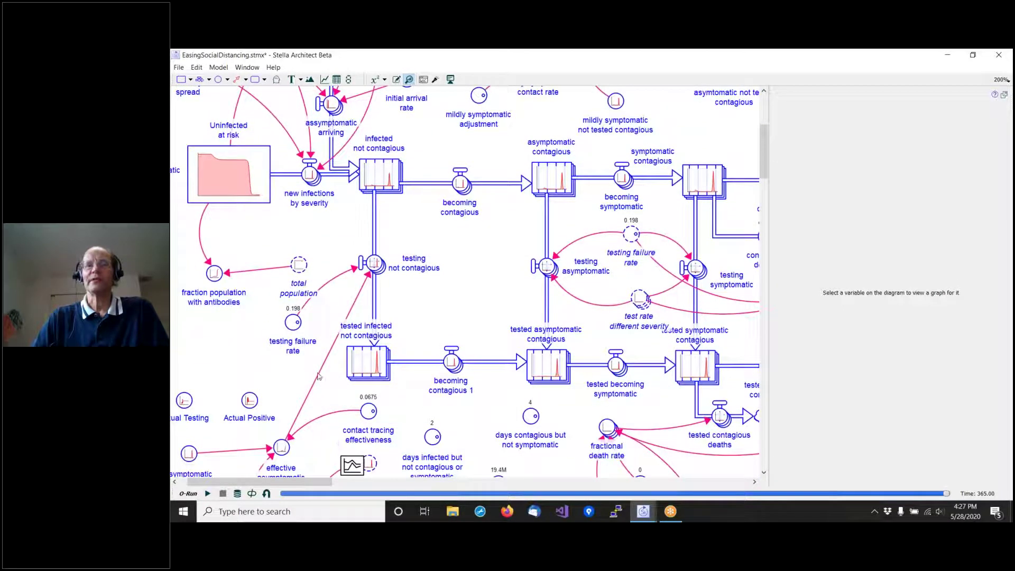
left_click_drag(303, 479, 414, 479)
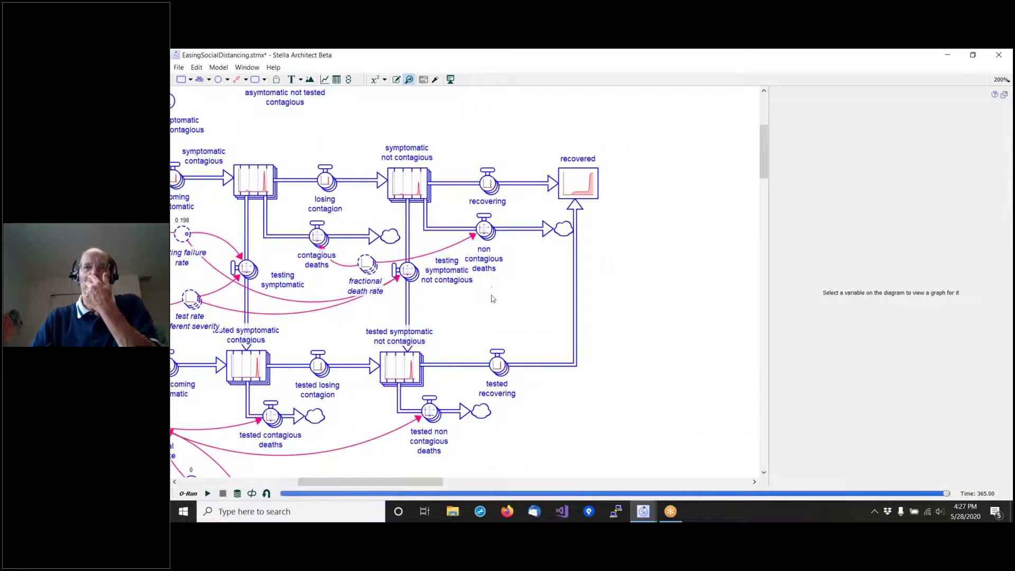
Restore the day to begin lifting social distancing to 365 and check the value of fraction population with antibodies.
scroll(485, 340, "down", 5)
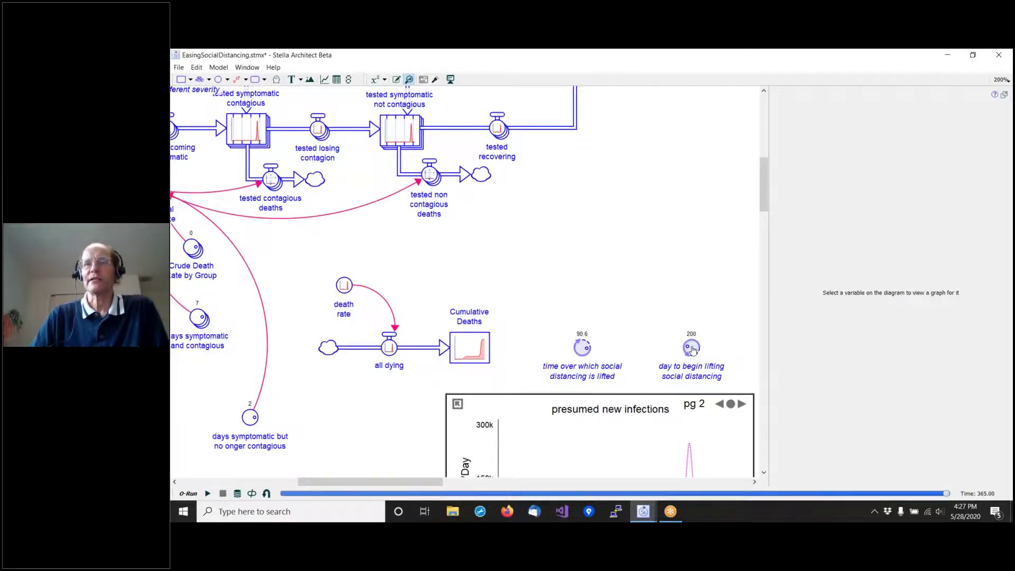
left_click(692, 350)
left_click_drag(409, 482, 252, 478)
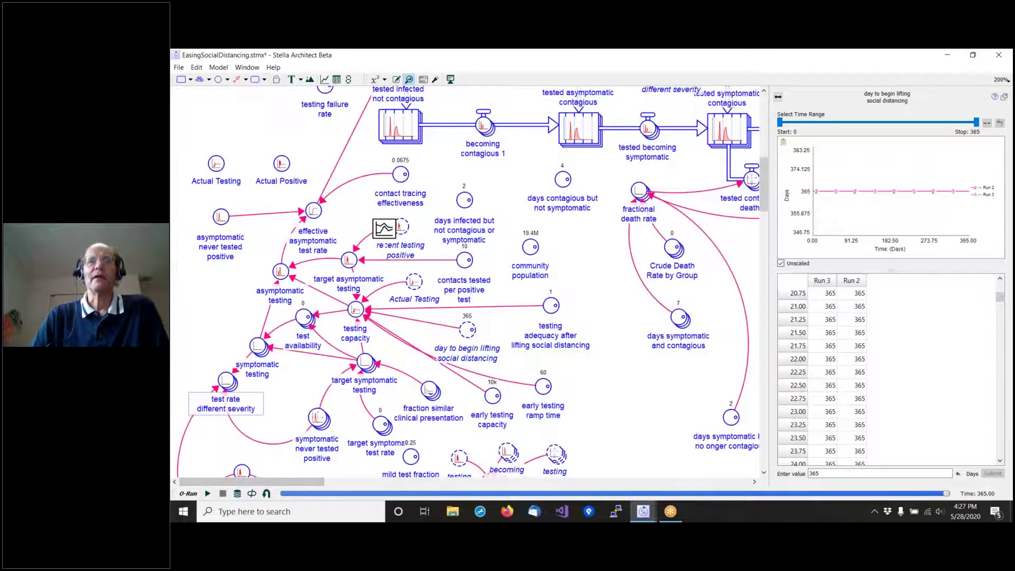
scroll(223, 225, "up", 5)
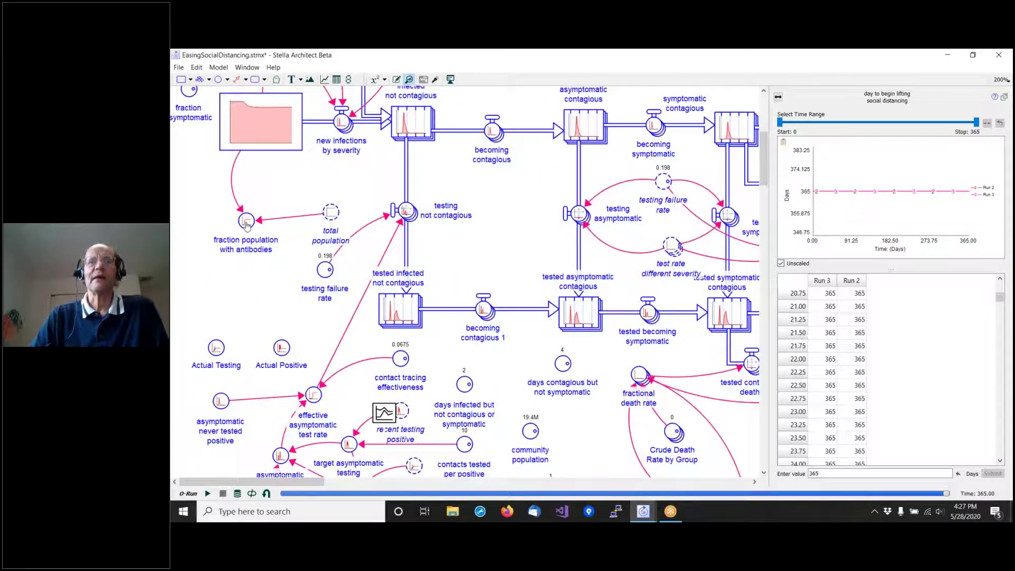
mouse_move(247, 226)
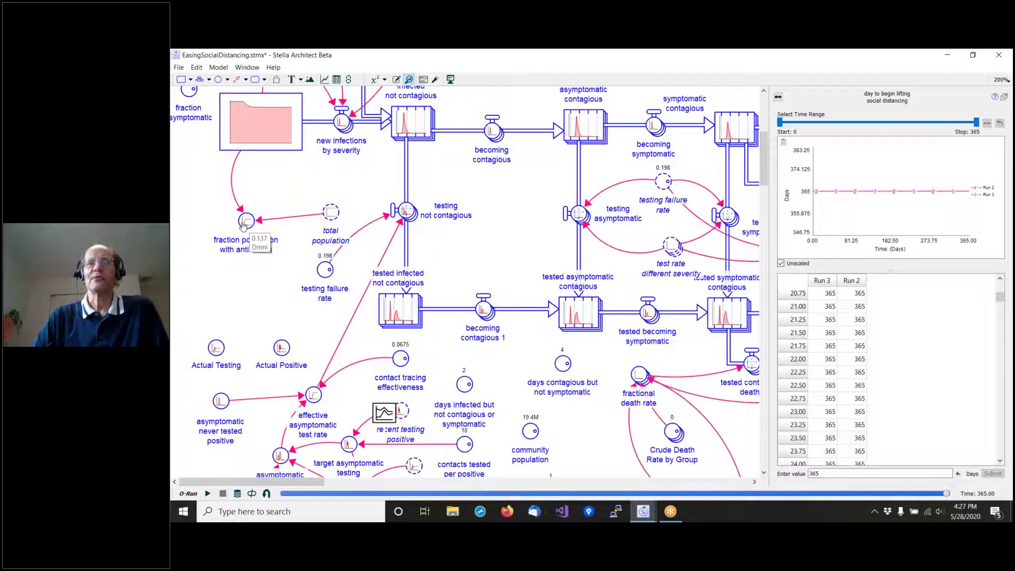
Graph the Uninfected at risk stock and examine how it and total population determine the fraction population with antibodies.
scroll(267, 218, "up", 4)
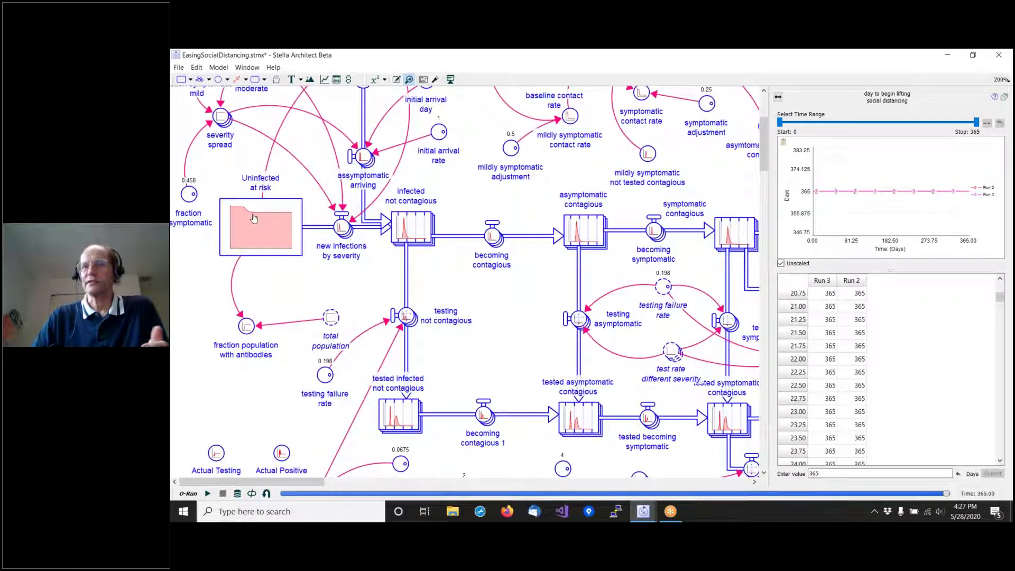
left_click(272, 221)
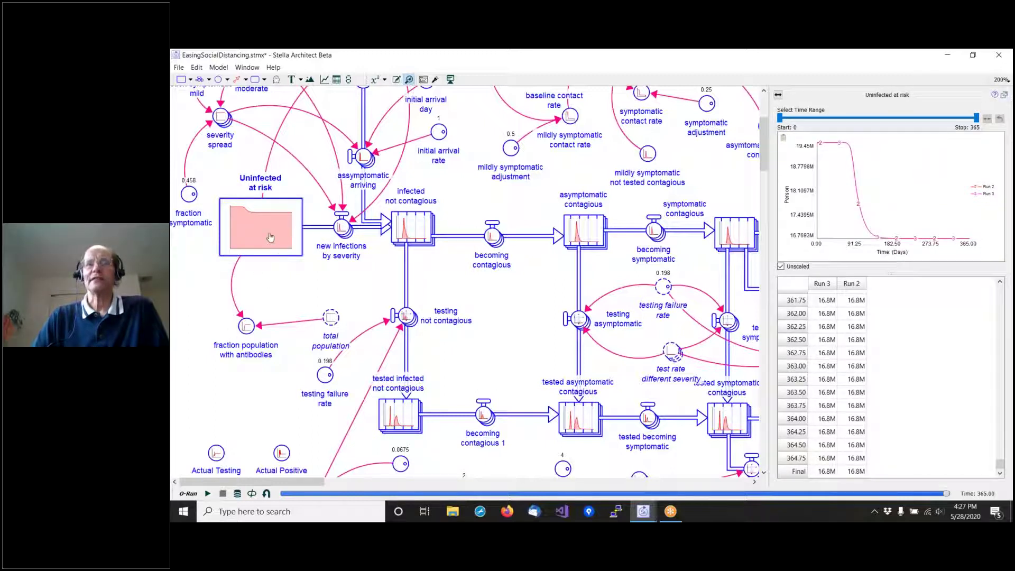
mouse_move(248, 329)
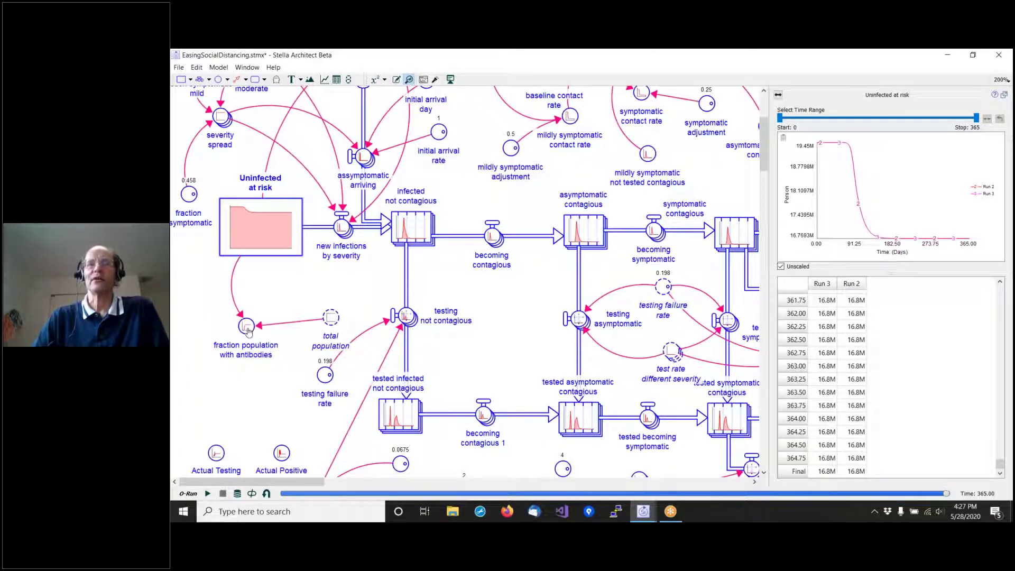
mouse_move(331, 321)
mouse_move(260, 232)
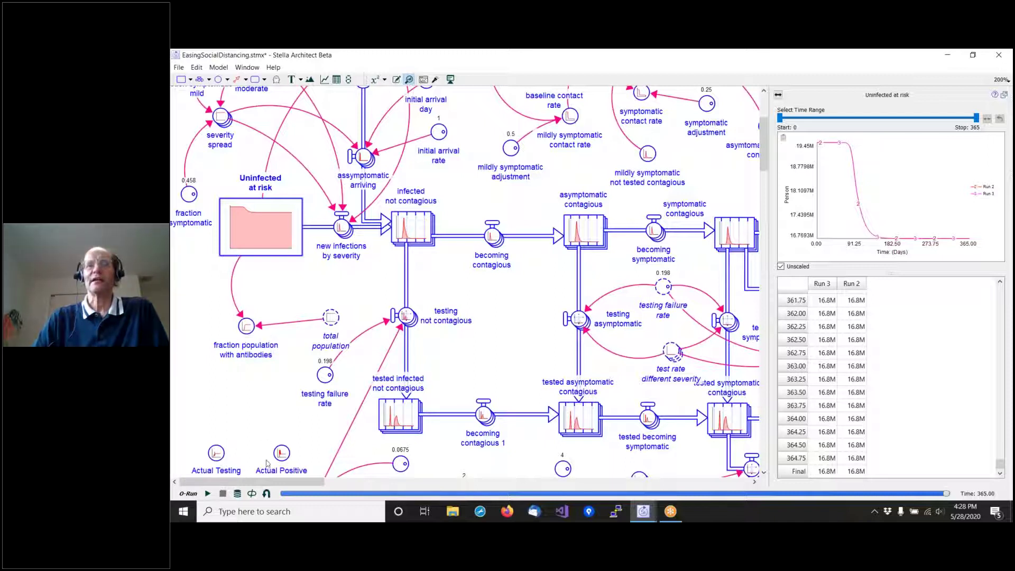
Examine the recovered end of the infection chains, the Cumulative Deaths structure and the presumed new infections graph.
left_click(270, 477)
left_click_drag(286, 483, 406, 487)
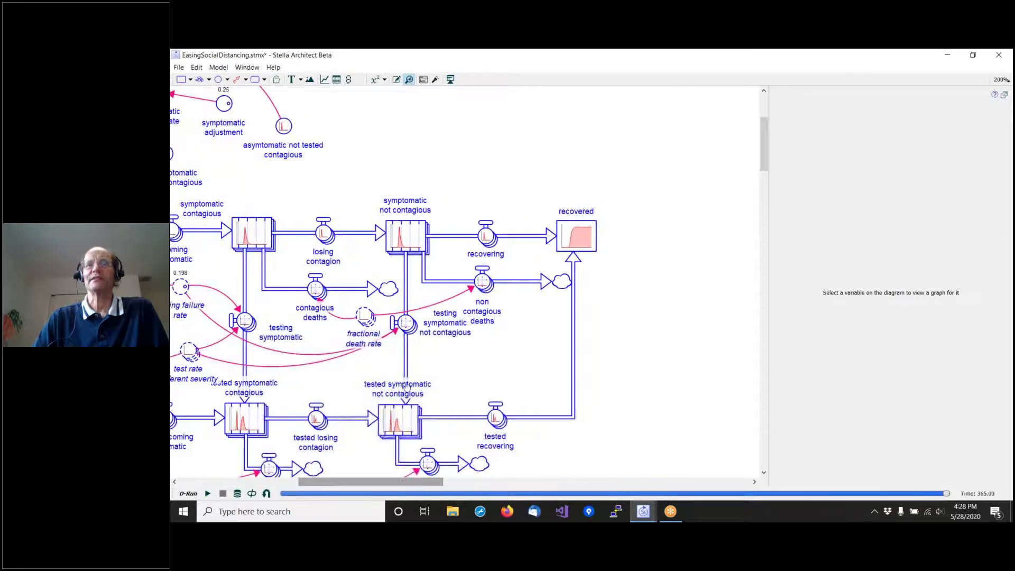
scroll(384, 332, "up", 3)
scroll(385, 332, "down", 6)
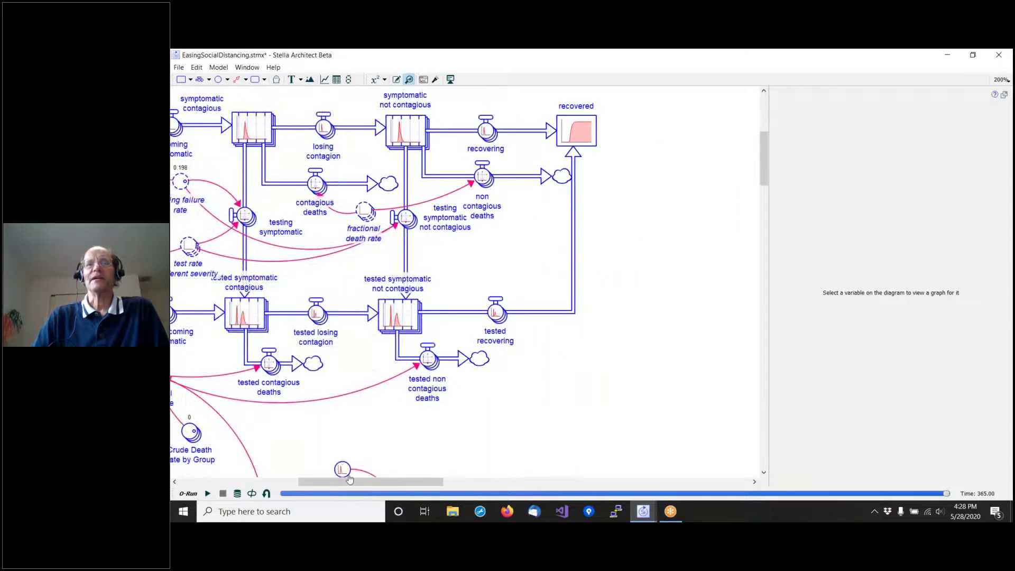
left_click_drag(365, 482, 447, 481)
scroll(356, 420, "up", 7)
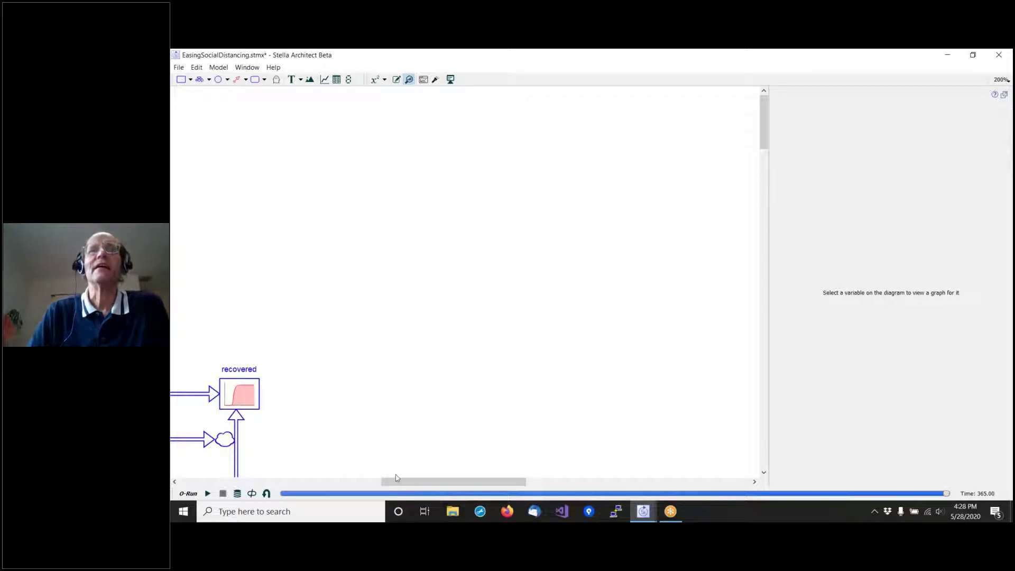
left_click_drag(426, 483, 355, 485)
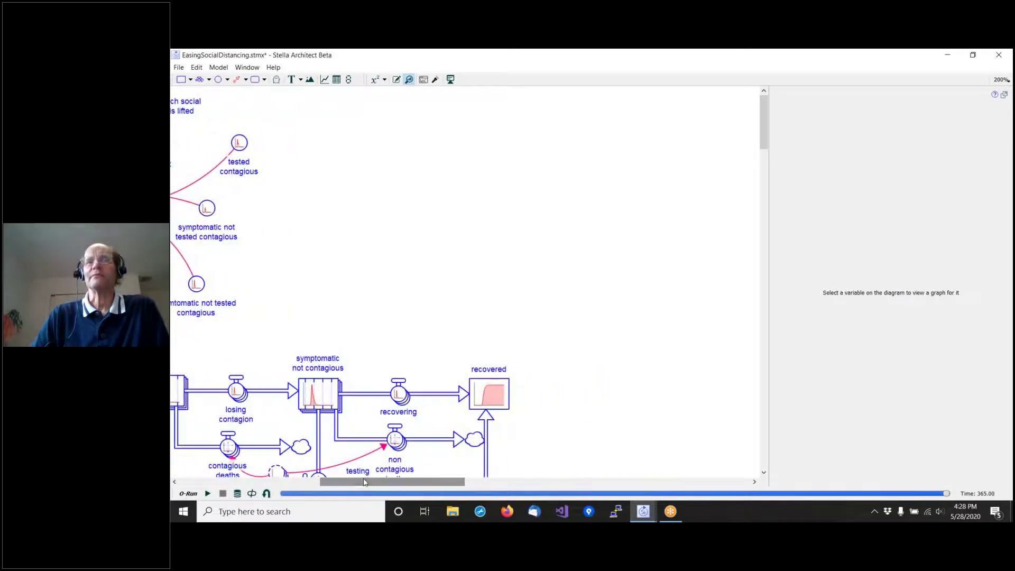
scroll(341, 461, "down", 5)
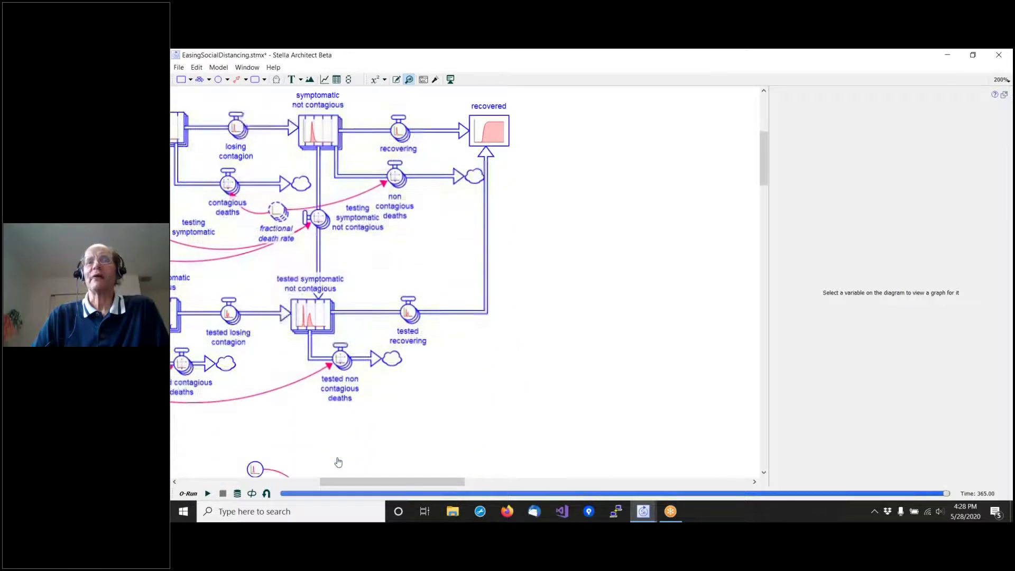
scroll(338, 463, "down", 5)
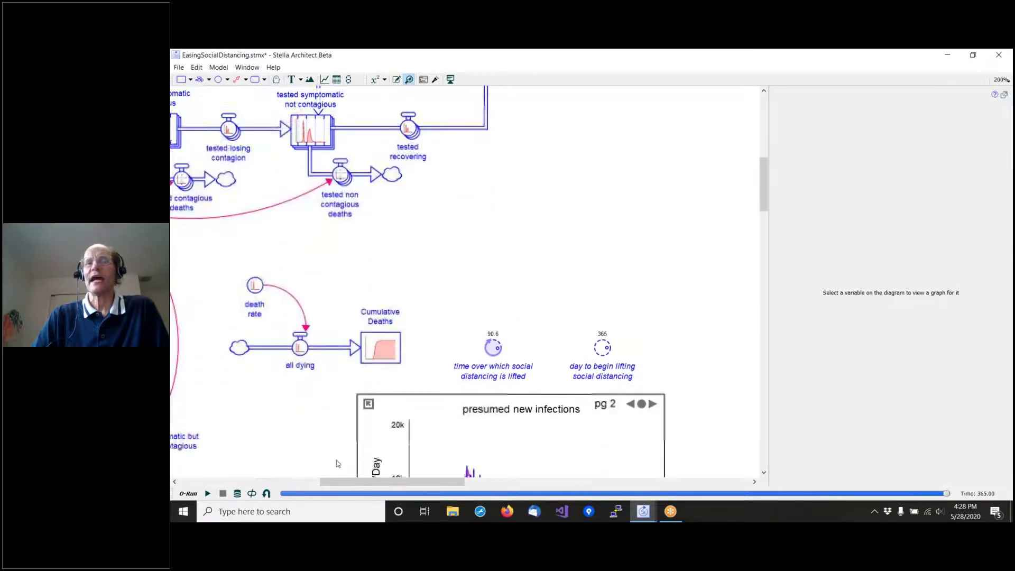
scroll(338, 464, "down", 2)
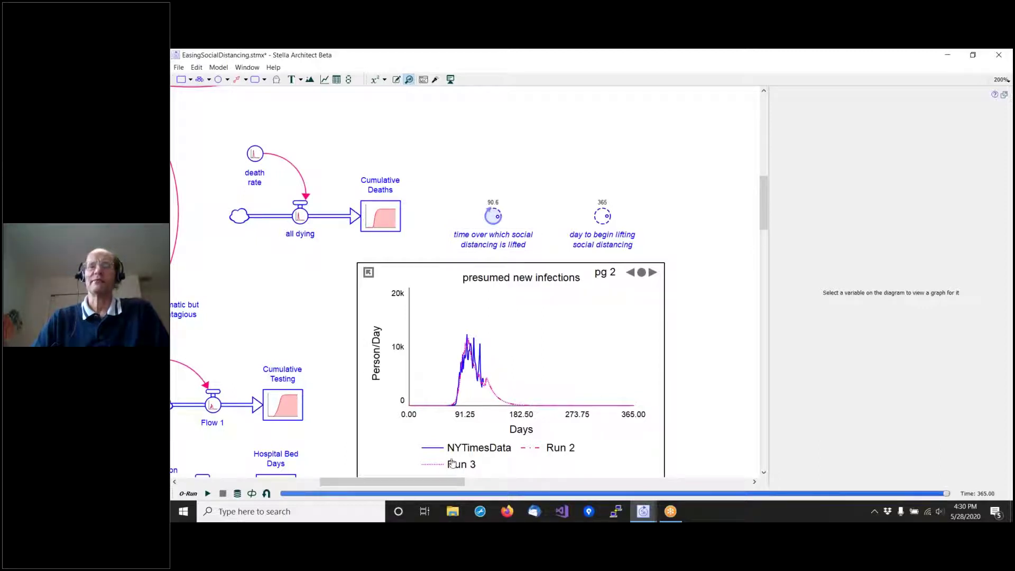
Graph recent testing positive, contacts tested per positive test and target asymptomatic testing in the testing sector.
left_click_drag(435, 481, 280, 481)
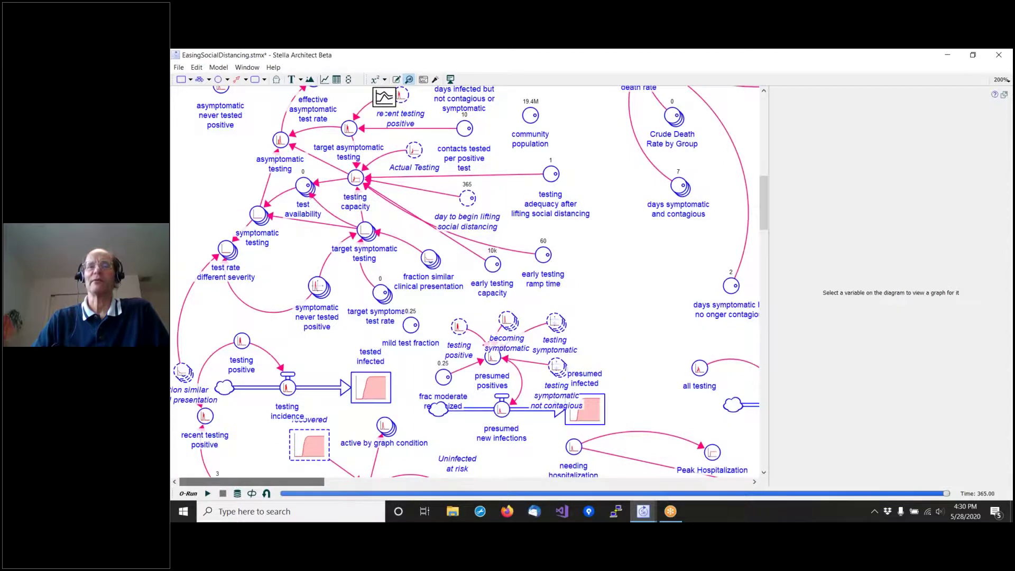
scroll(284, 388, "down", 3)
scroll(284, 388, "down", 6)
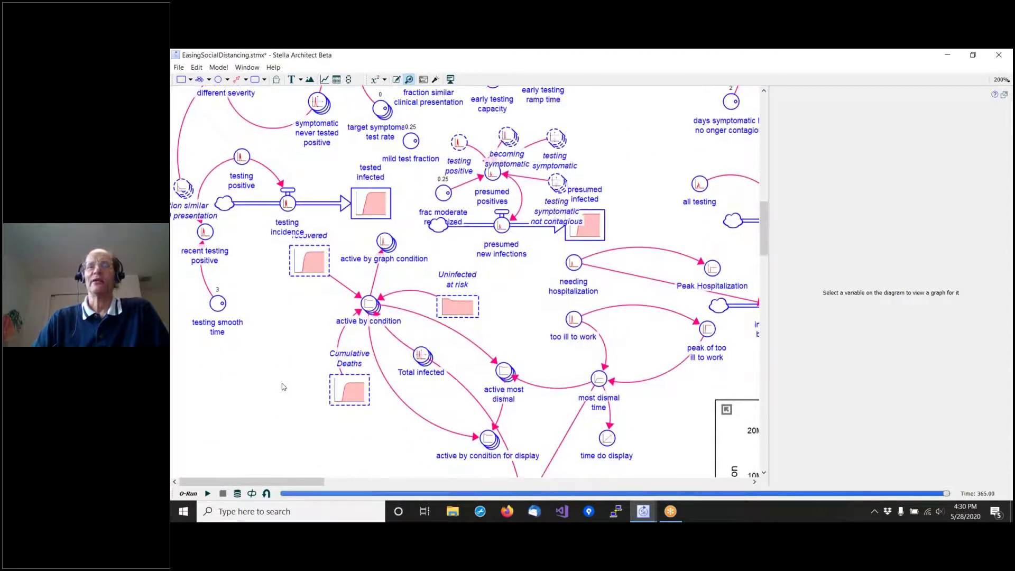
scroll(284, 387, "up", 9)
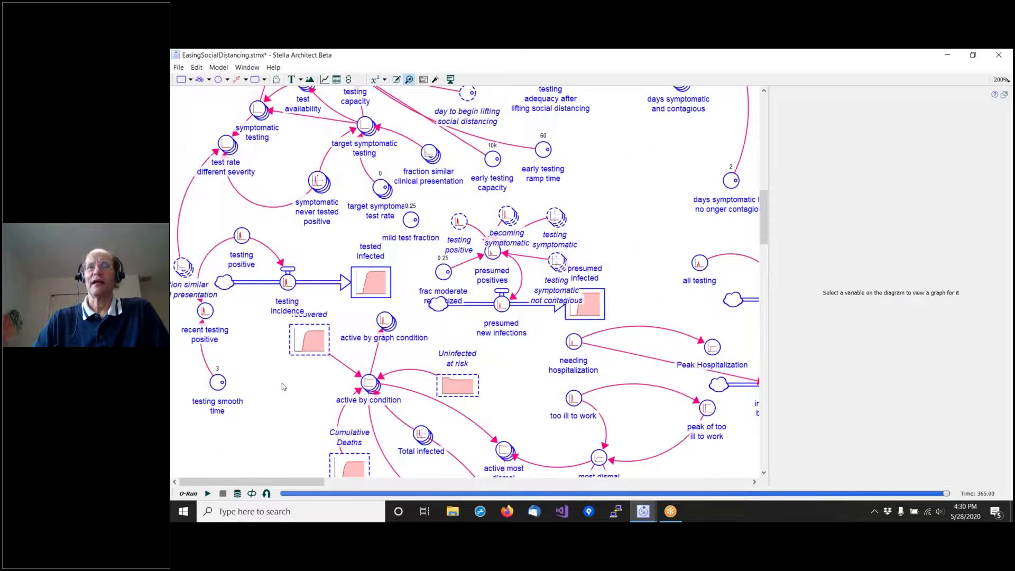
scroll(284, 387, "up", 2)
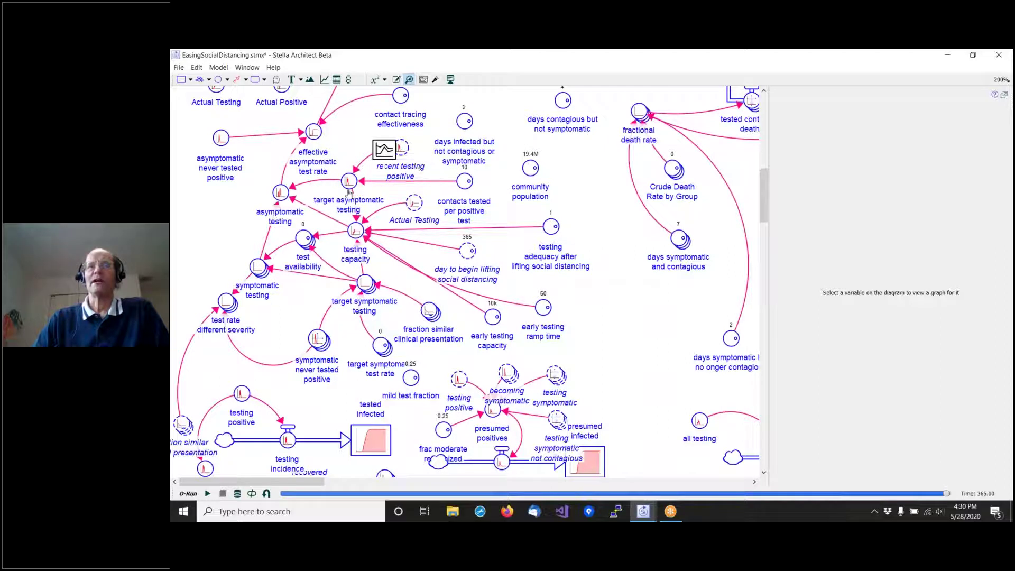
mouse_move(350, 183)
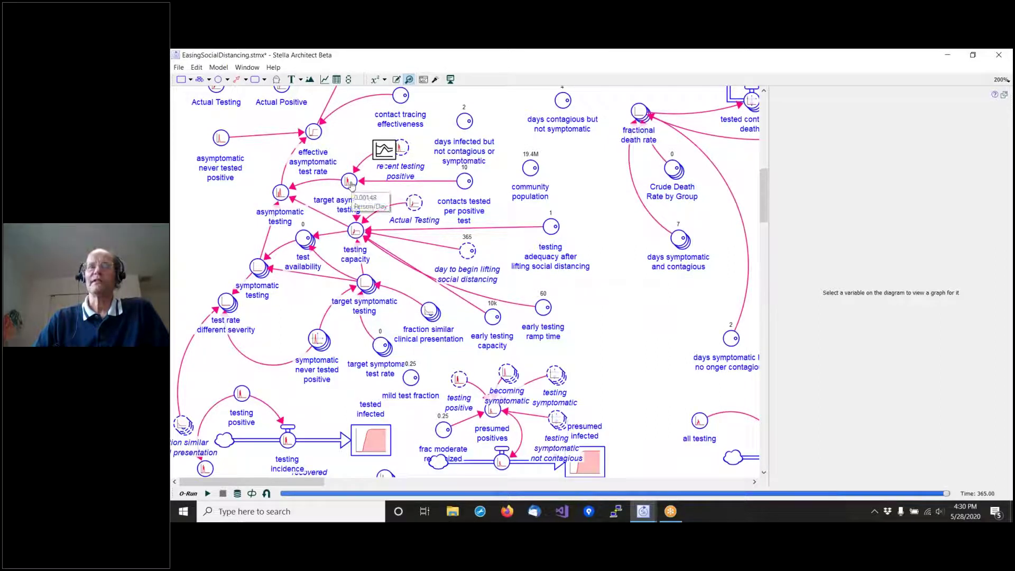
left_click(404, 149)
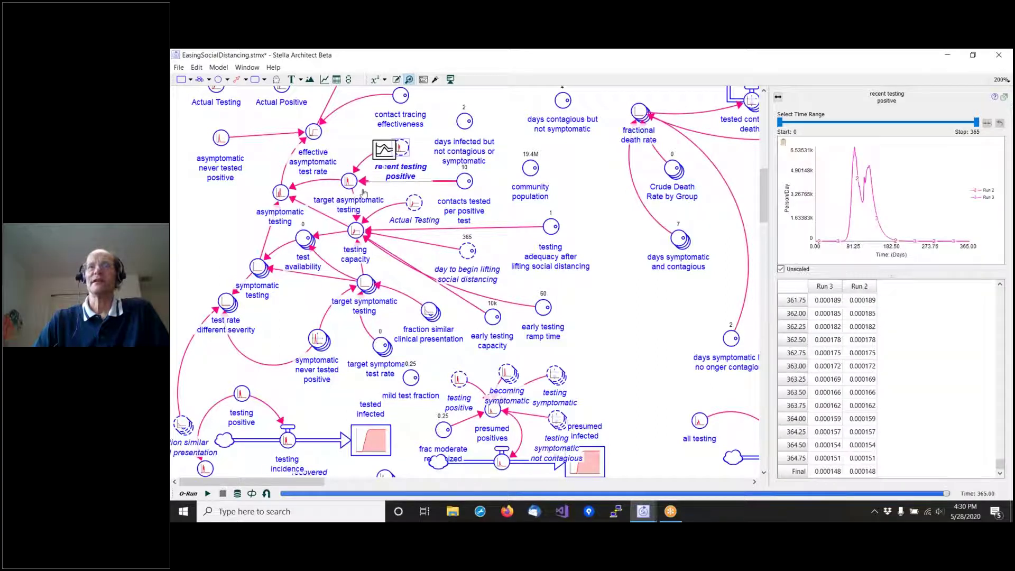
left_click(465, 182)
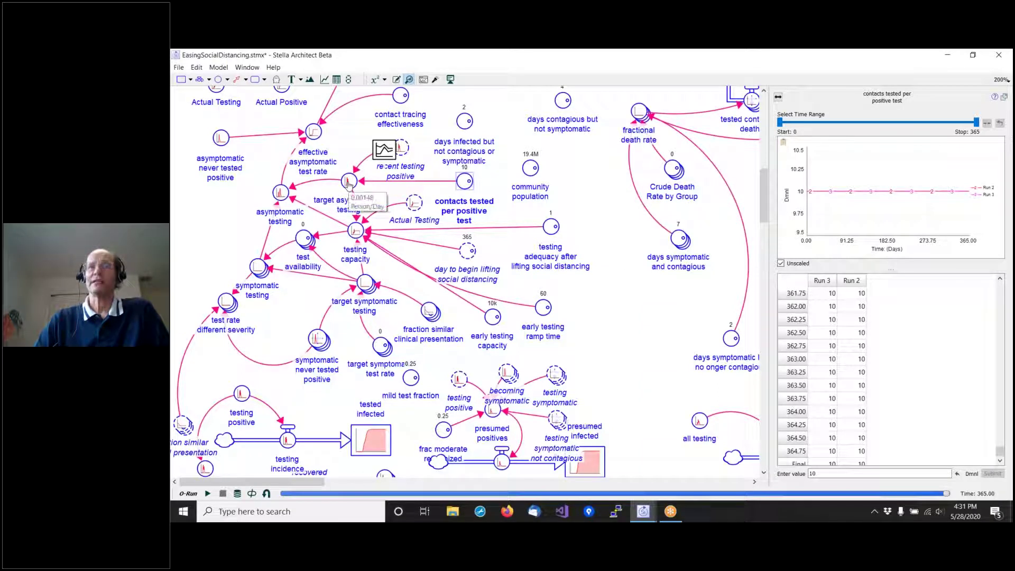
left_click(349, 182)
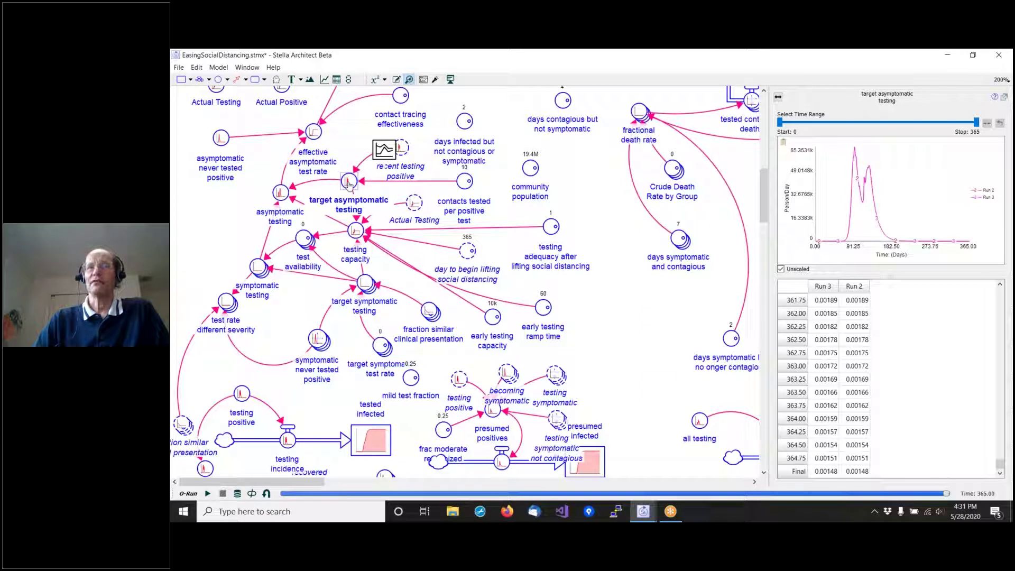
mouse_move(348, 185)
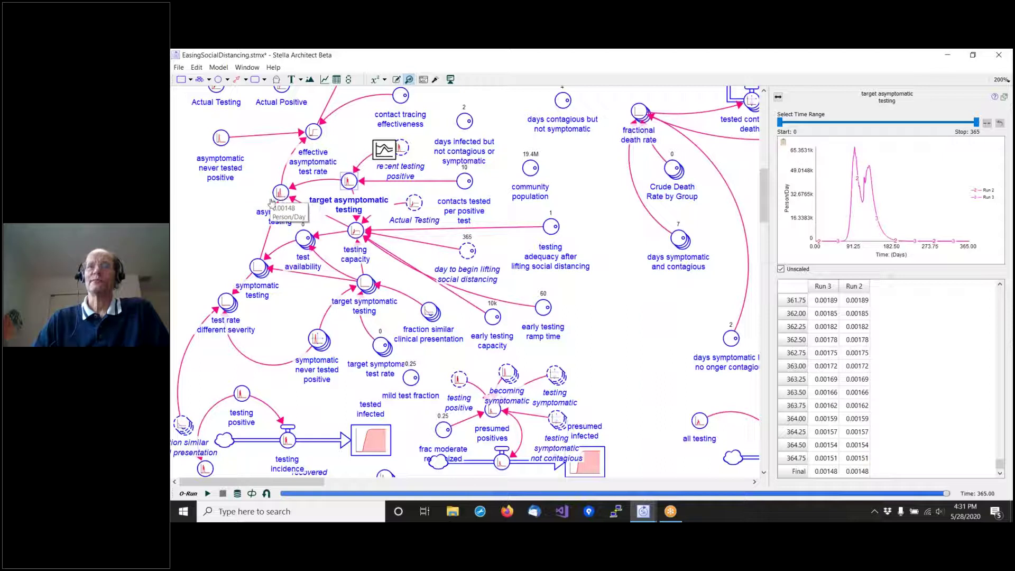
Trace how asymptomatic testing and contact tracing effectiveness feed the effective asymptomatic test rate and the tested infected not contagious stock.
mouse_move(312, 150)
scroll(313, 153, "up", 1)
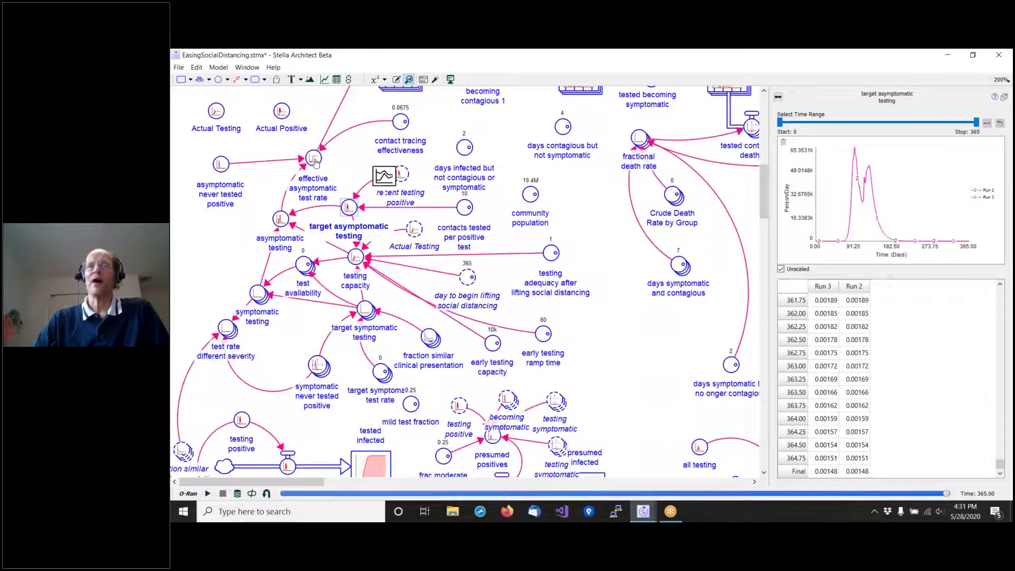
scroll(323, 172, "up", 1)
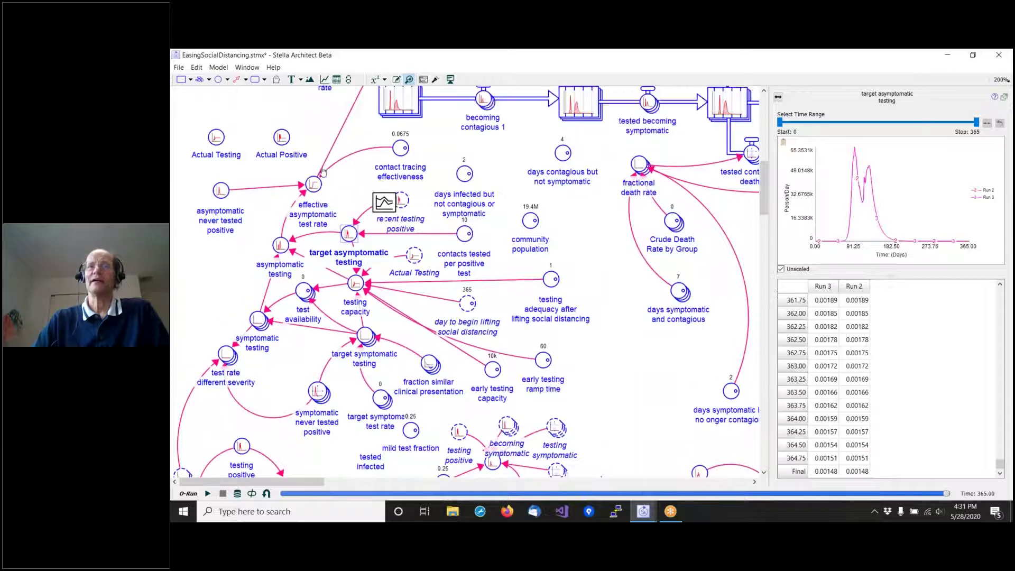
scroll(320, 182, "up", 1)
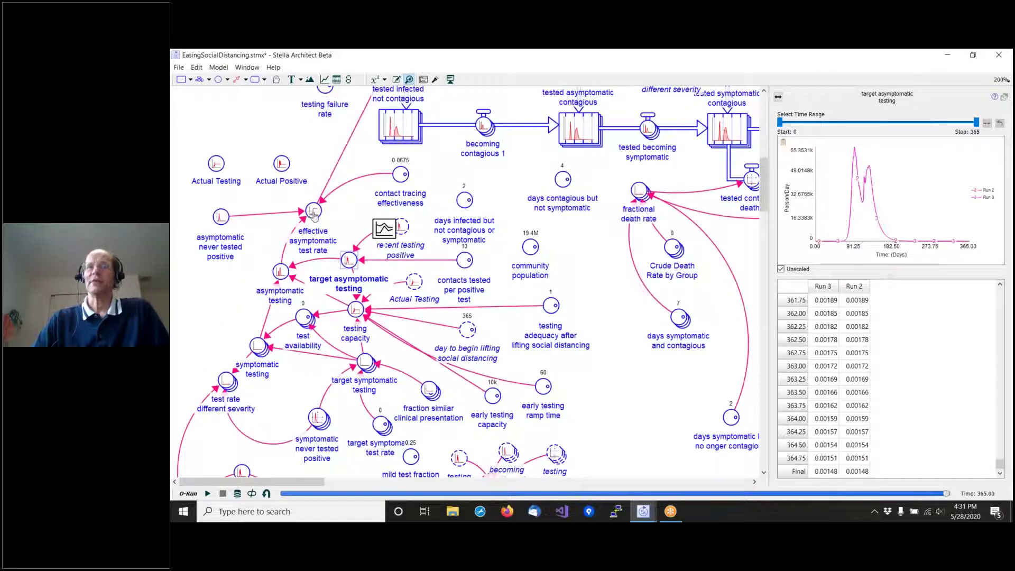
scroll(313, 213, "up", 2)
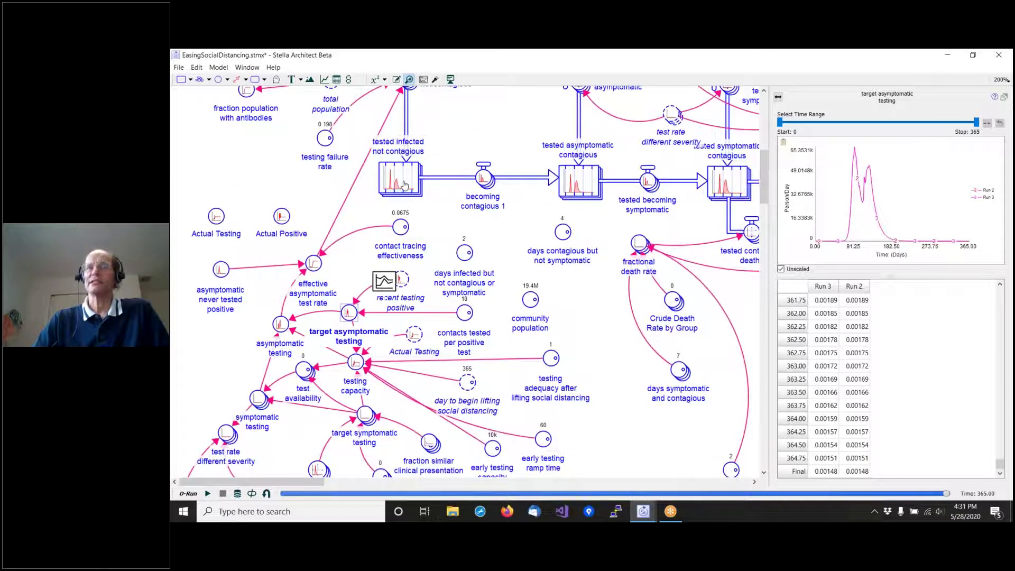
mouse_move(405, 184)
scroll(392, 183, "up", 2)
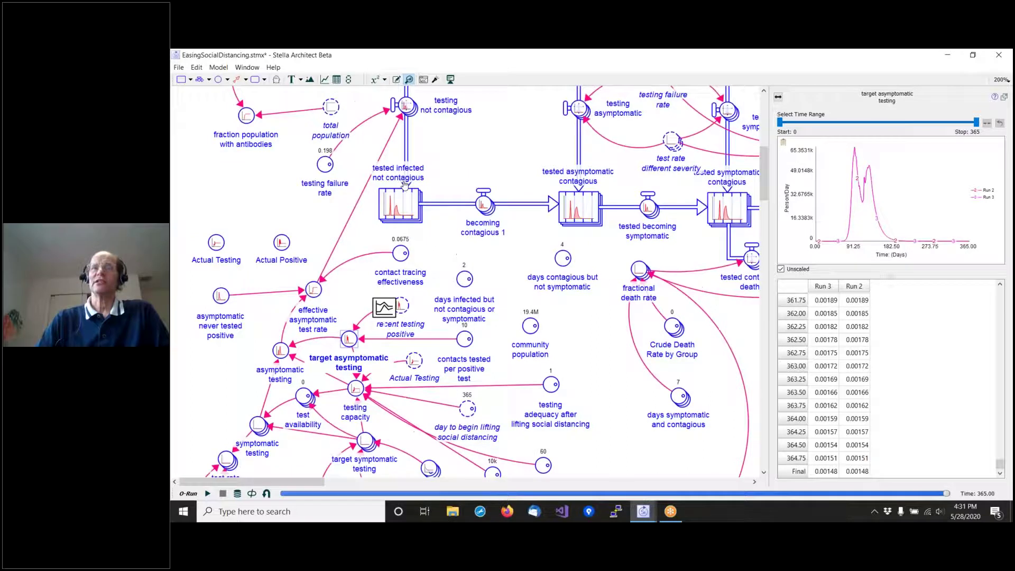
scroll(396, 222, "down", 1)
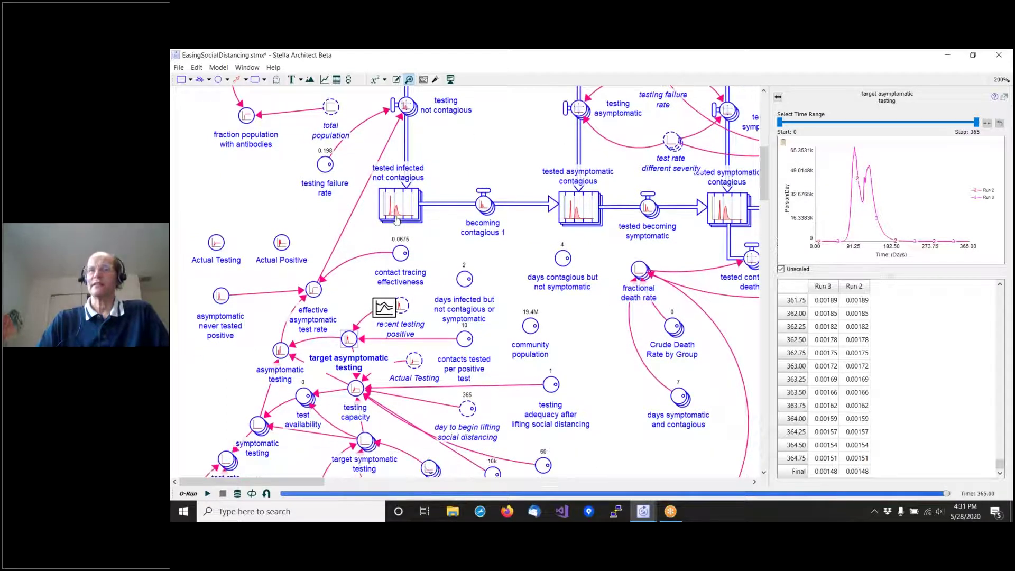
scroll(430, 234, "down", 1)
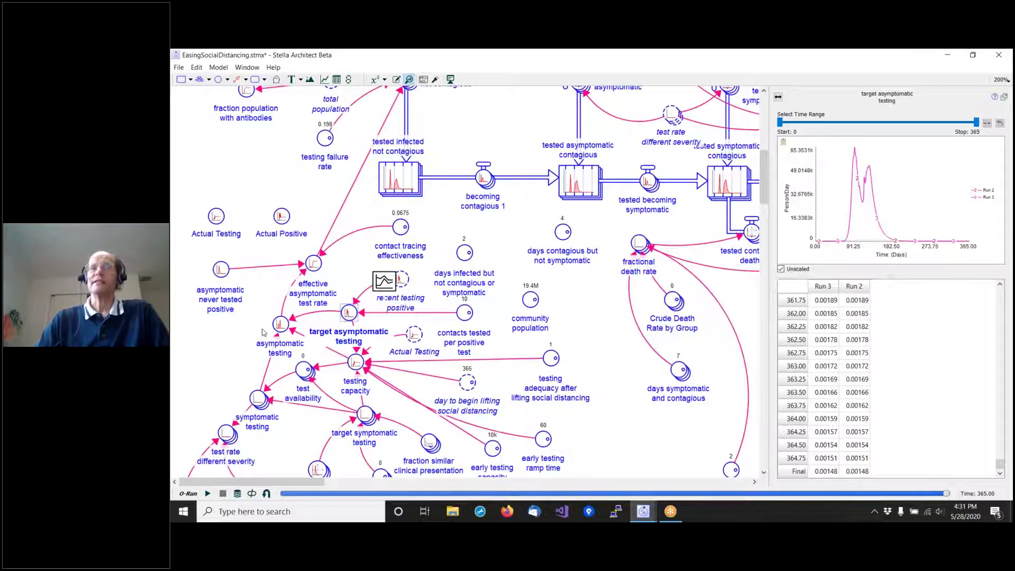
mouse_move(313, 269)
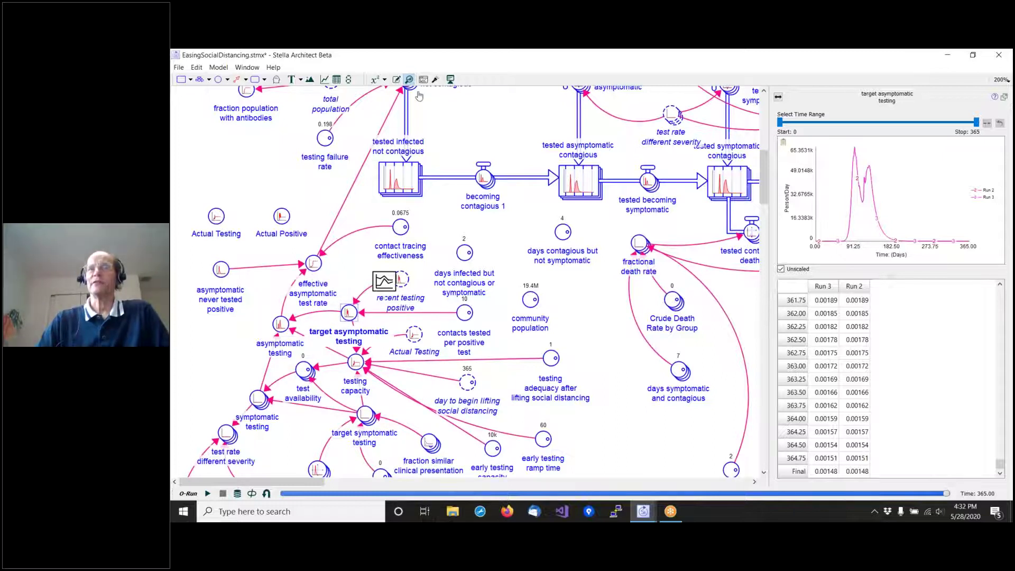
Compare the untested and tested infection chains and the testing flows that link them, starting from the infected not contagious stock.
scroll(419, 96, "up", 1)
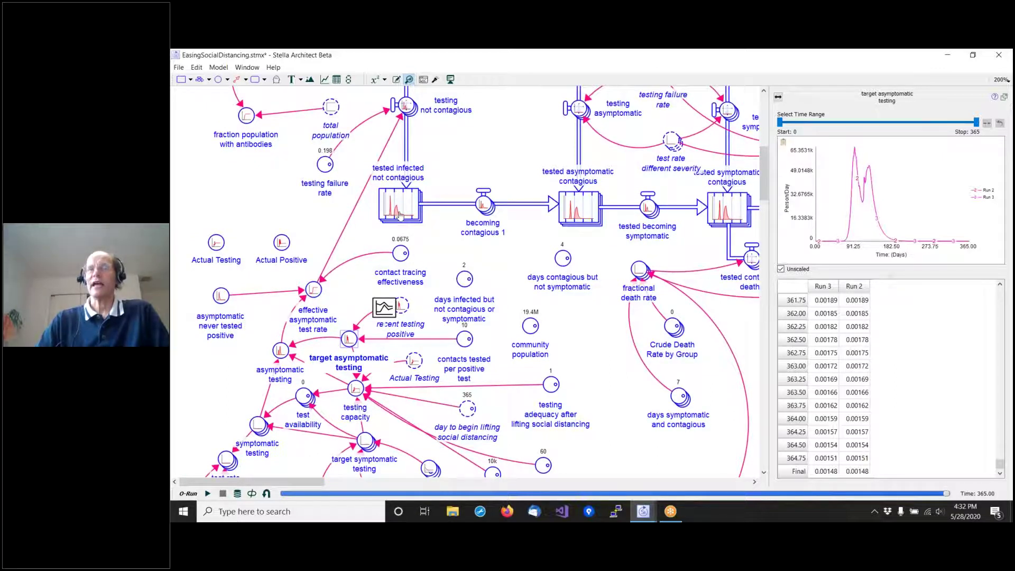
scroll(407, 144, "up", 1)
scroll(407, 144, "up", 4)
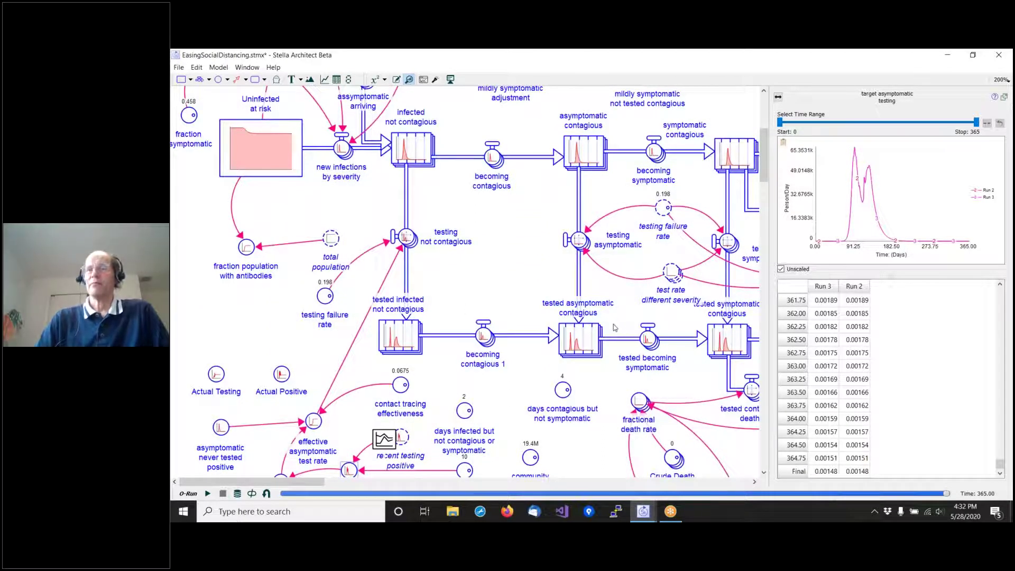
scroll(525, 305, "up", 1)
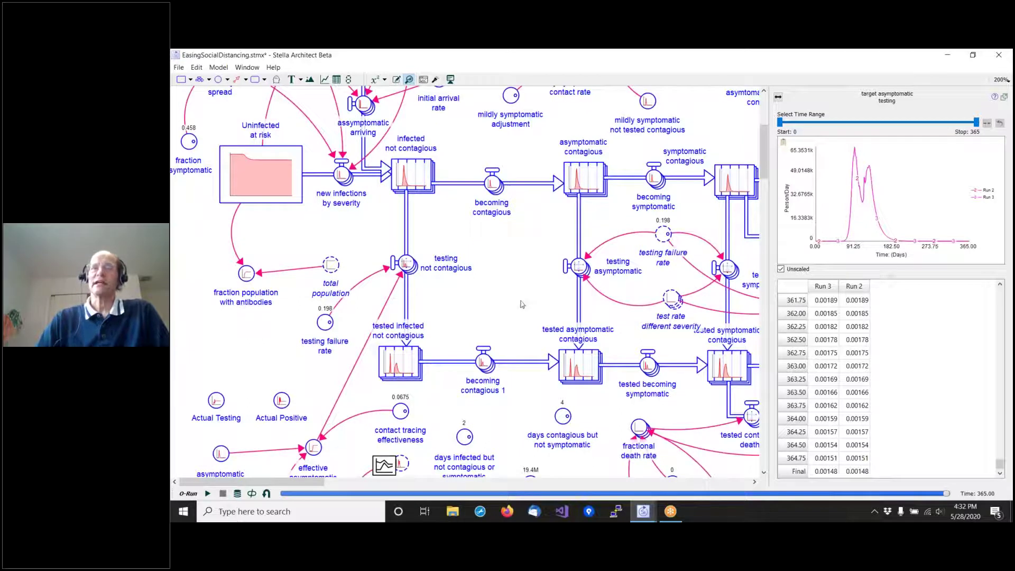
left_click_drag(601, 187, 417, 191)
mouse_move(406, 182)
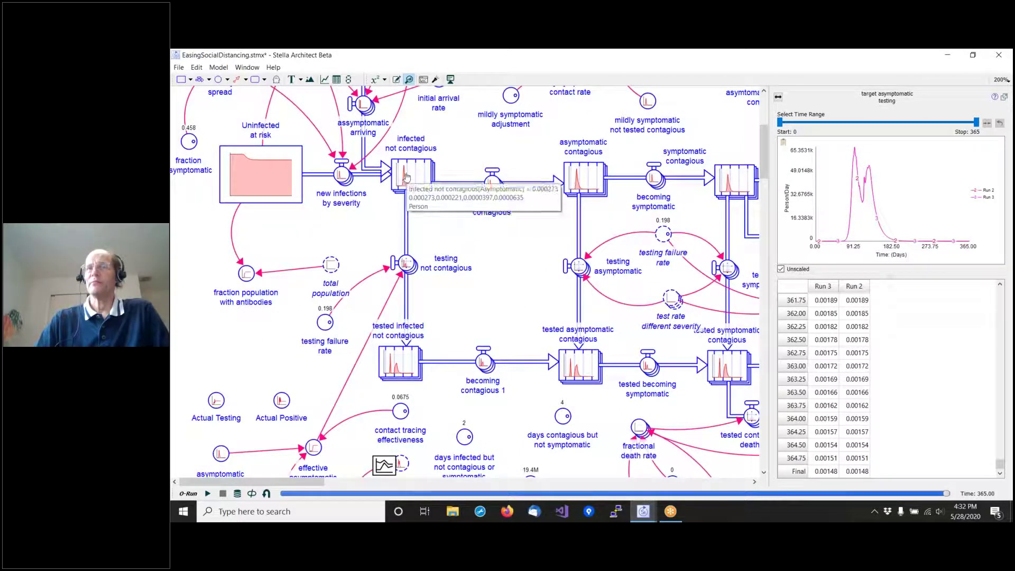
scroll(406, 182, "up", 1)
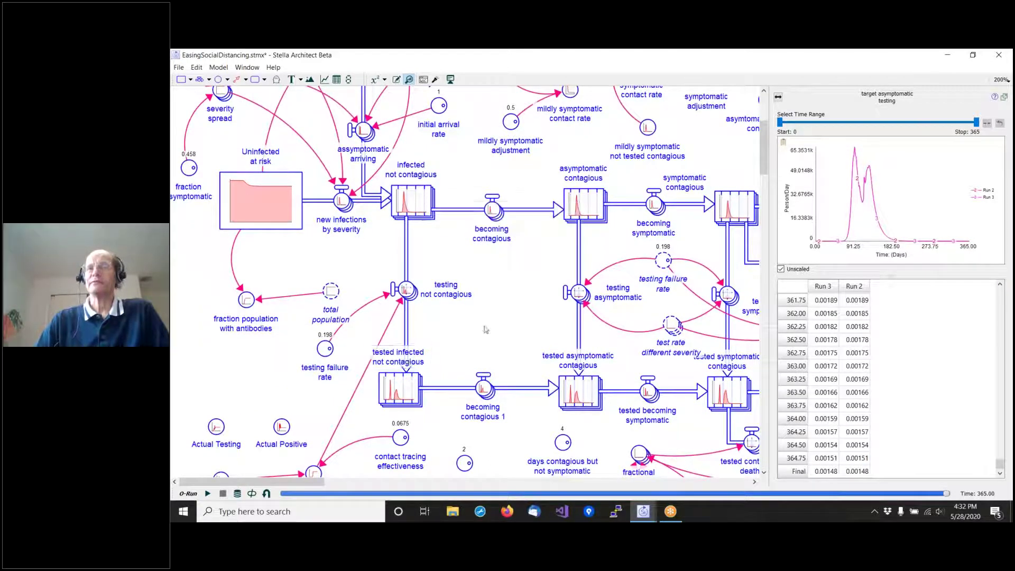
mouse_move(595, 379)
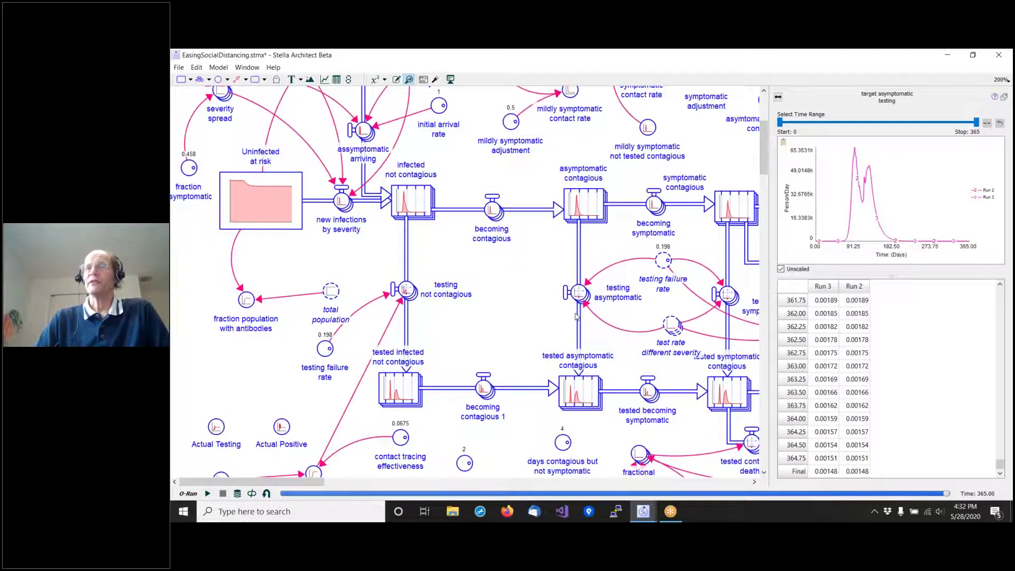
scroll(576, 317, "up", 1)
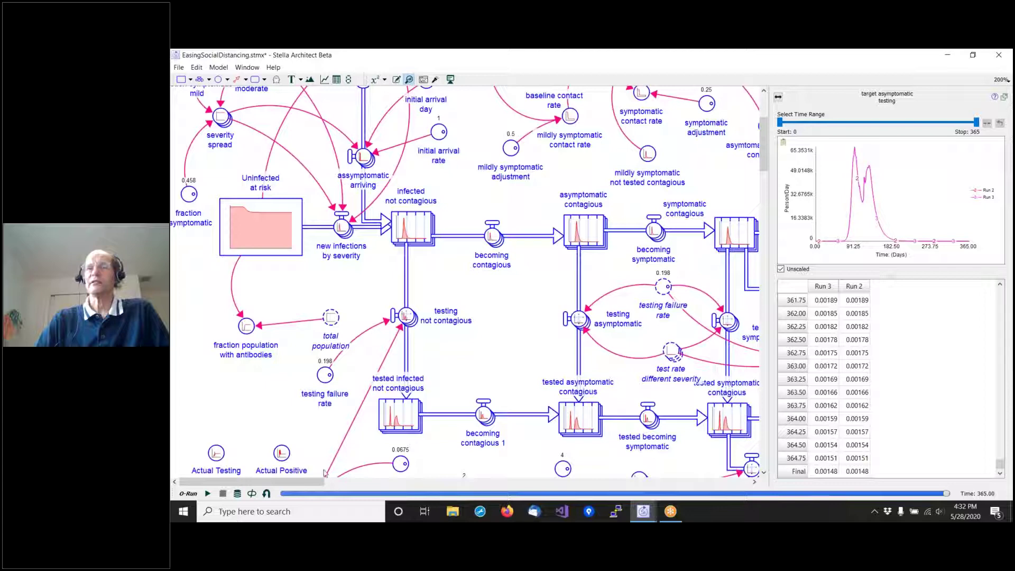
Follow the testing and death flows along the infection chains, and find target symptomatic testing and its inputs in the testing sector.
left_click_drag(317, 482, 382, 481)
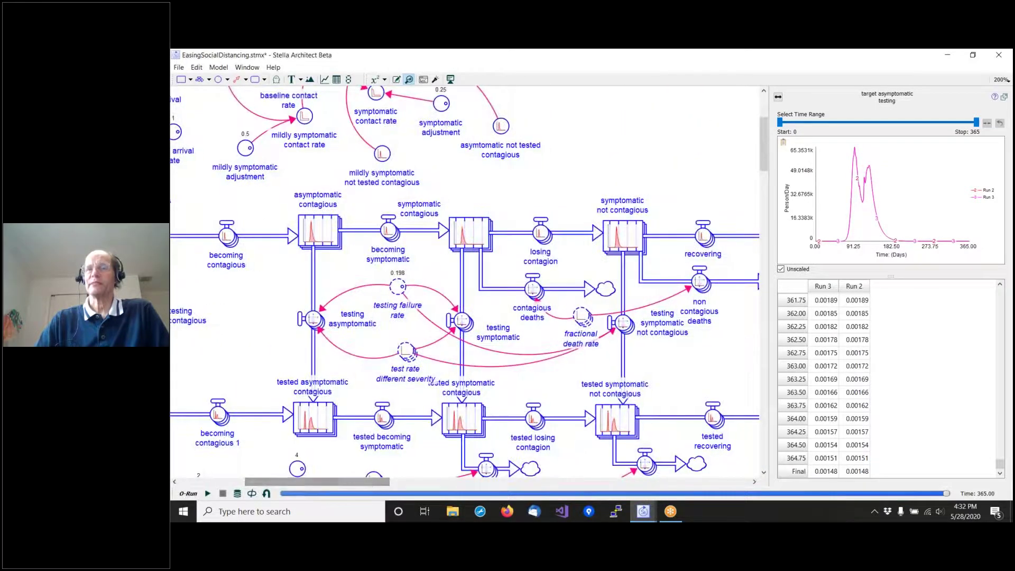
scroll(369, 433, "down", 12)
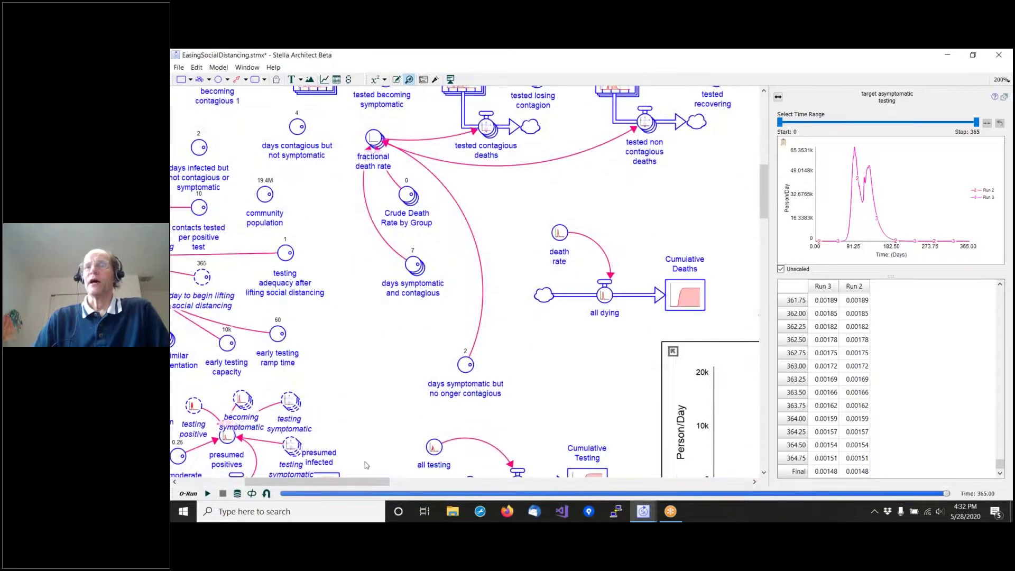
left_click_drag(369, 482, 235, 480)
scroll(371, 484, "down", 2)
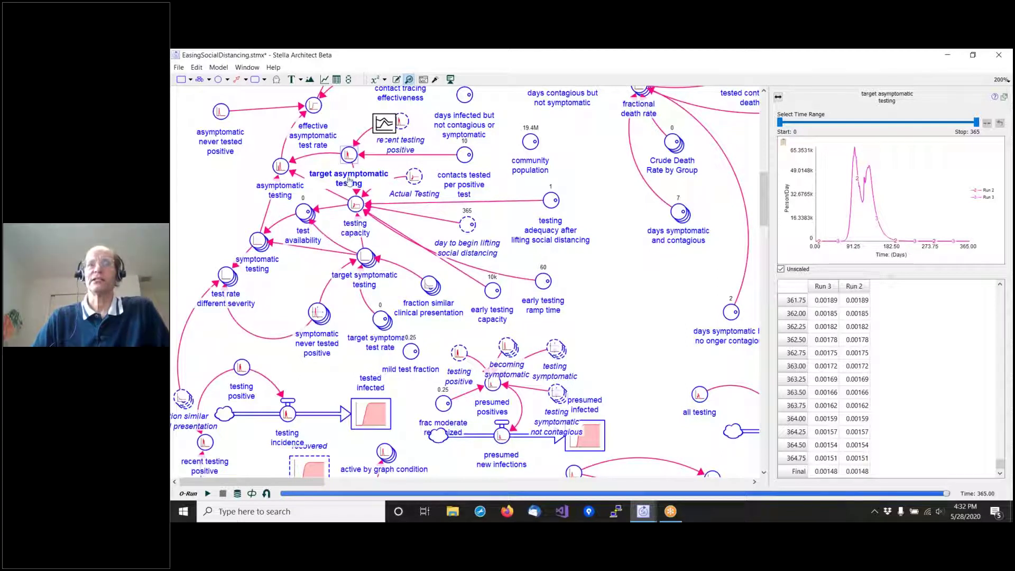
mouse_move(351, 160)
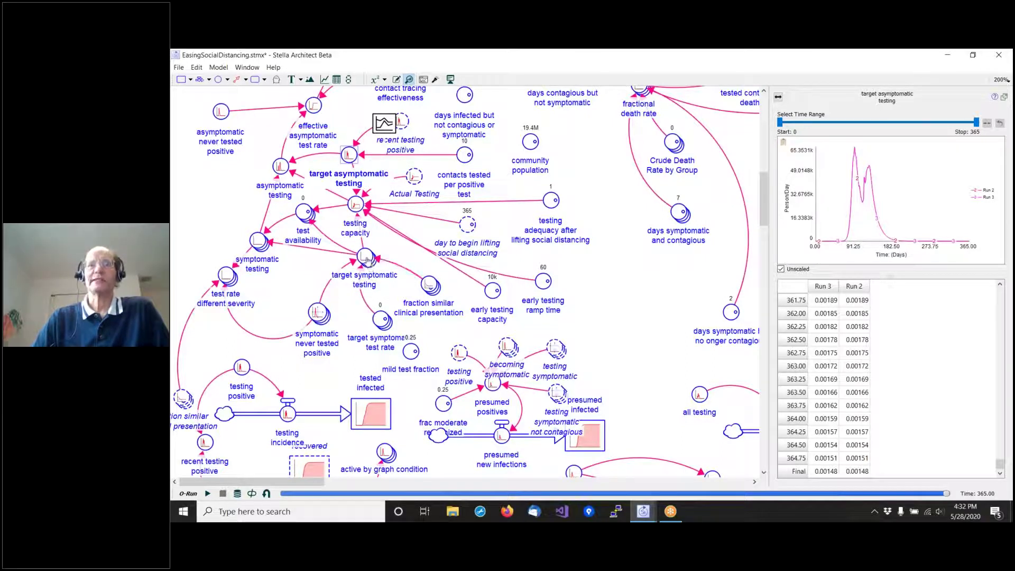
mouse_move(369, 261)
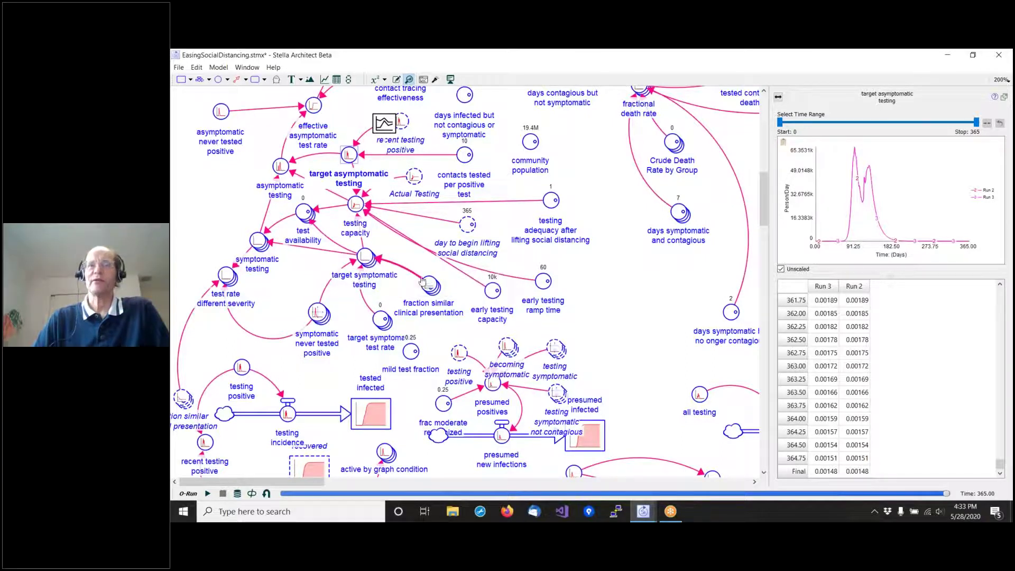
Review the target symptomatic testing equation term by term: symptomatic never tested positive, fraction similar clinical presentation and target symptomatic test rate.
double_click(365, 259)
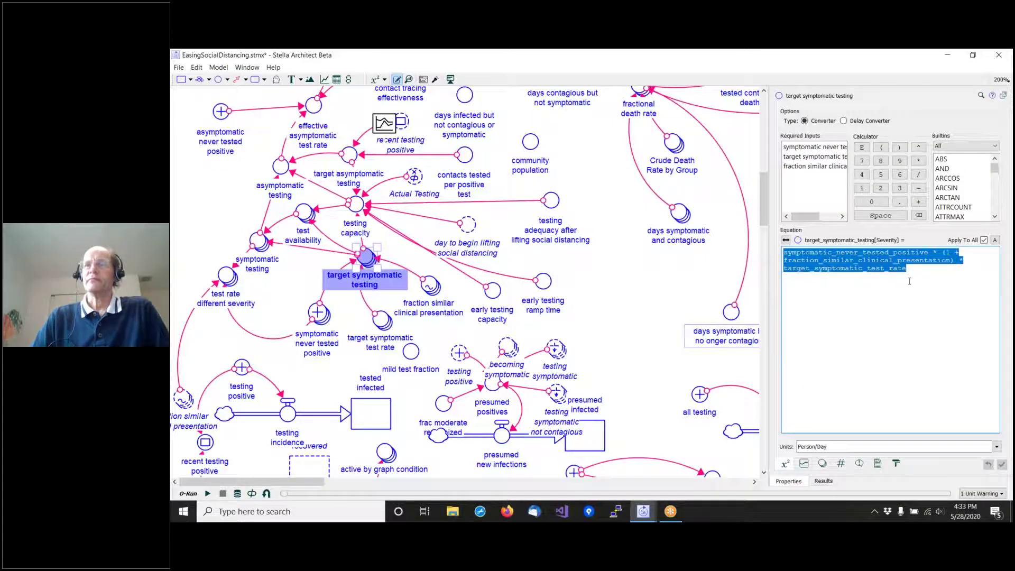
left_click(467, 328)
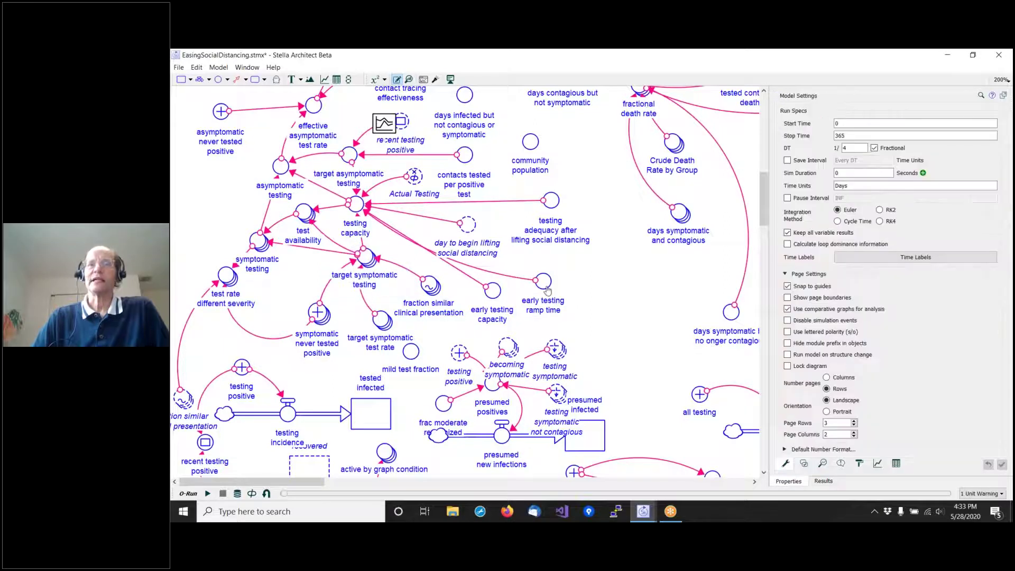
mouse_move(472, 243)
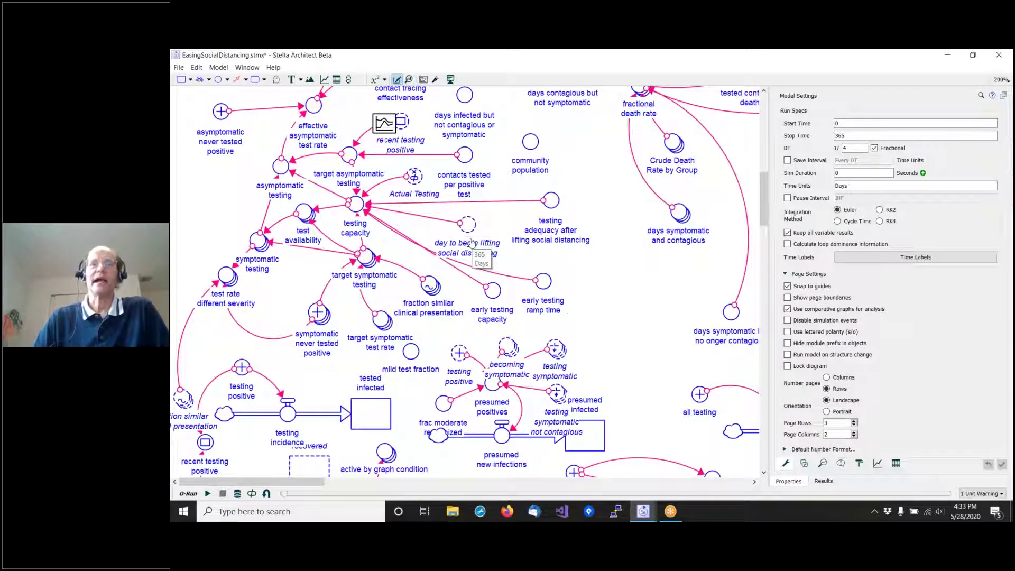
left_click(366, 258)
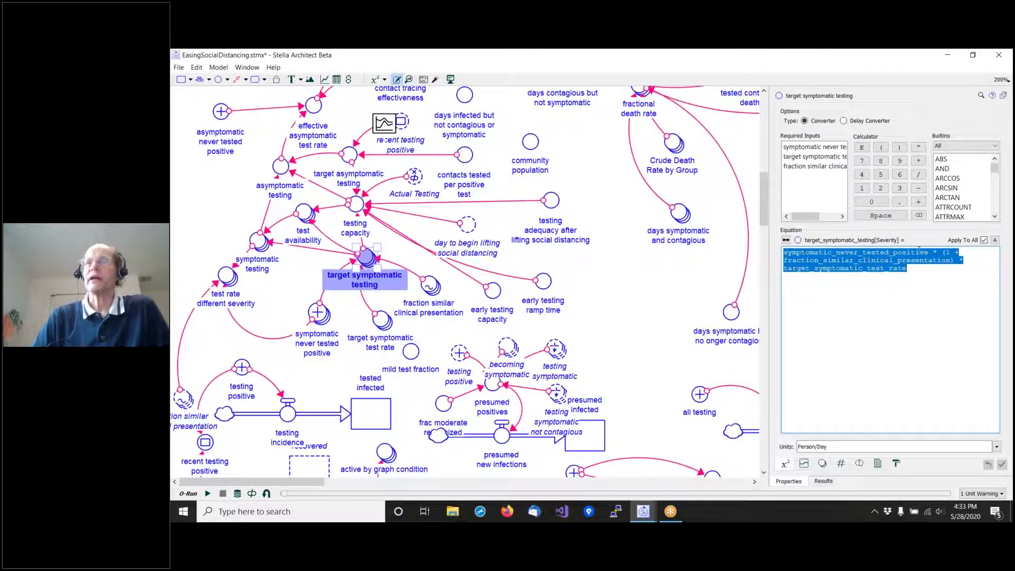
left_click(929, 252)
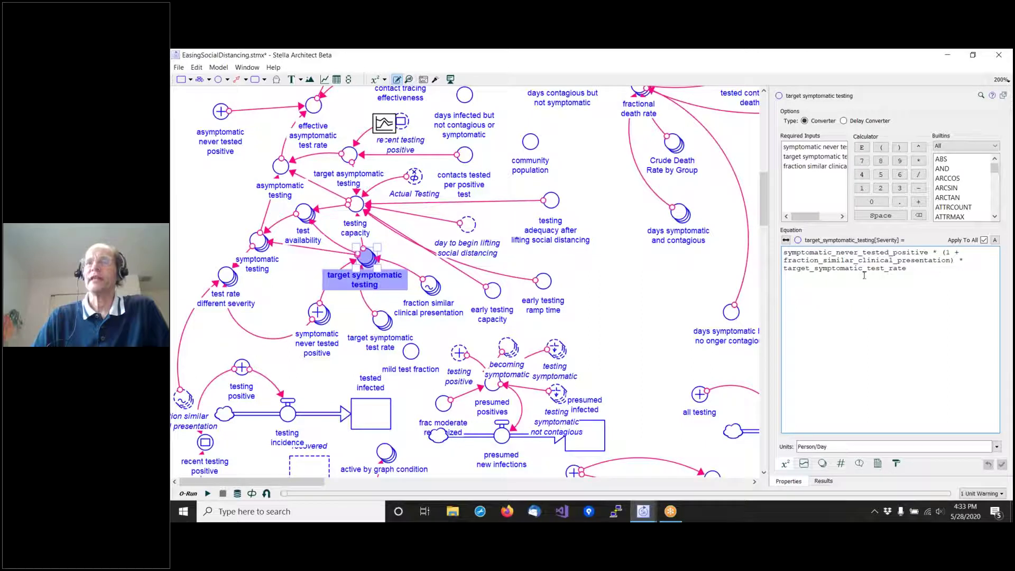
double_click(938, 260)
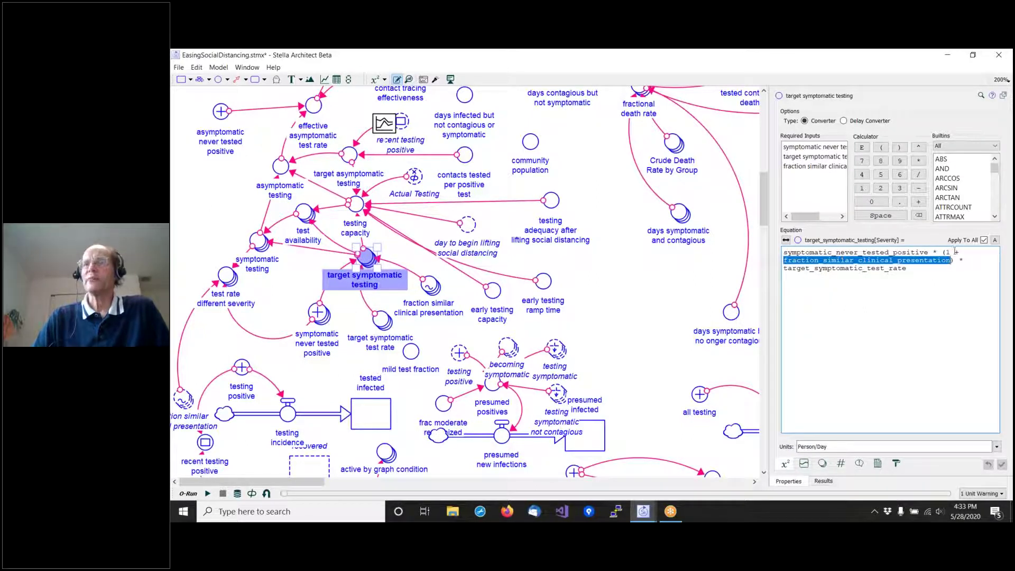
left_click_drag(959, 259, 768, 252)
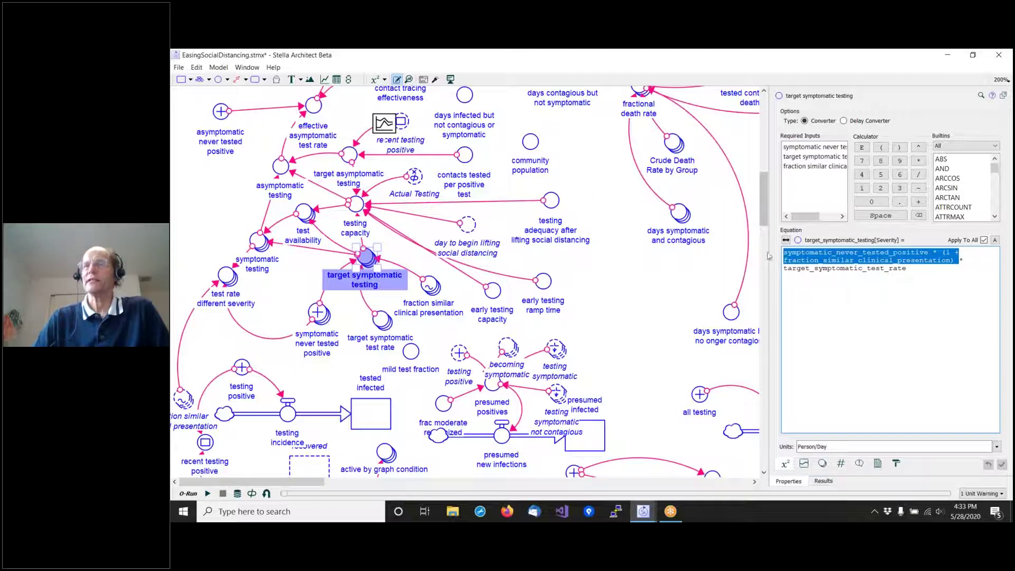
double_click(826, 270)
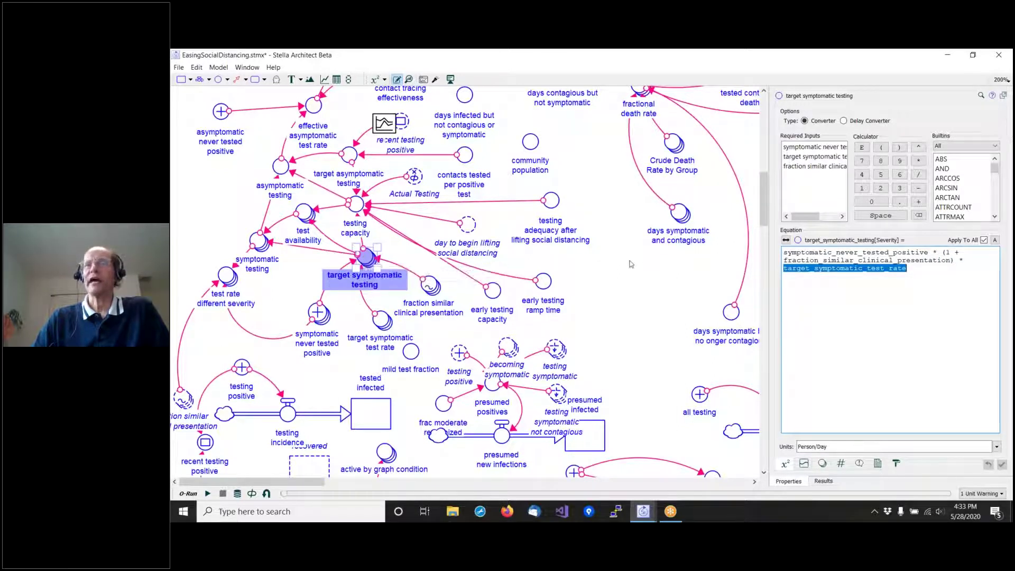
left_click_drag(784, 252, 929, 252)
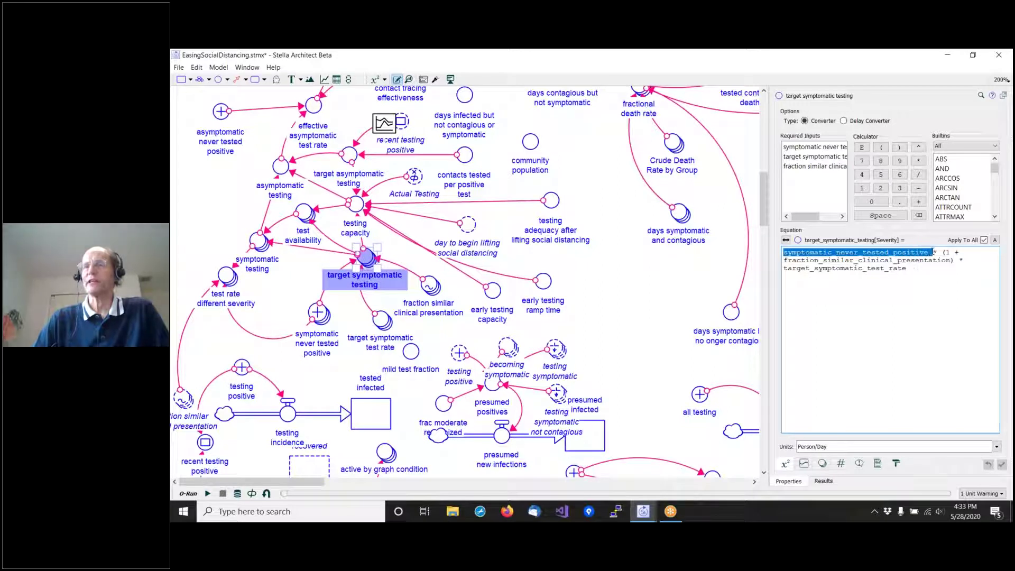
left_click(865, 249)
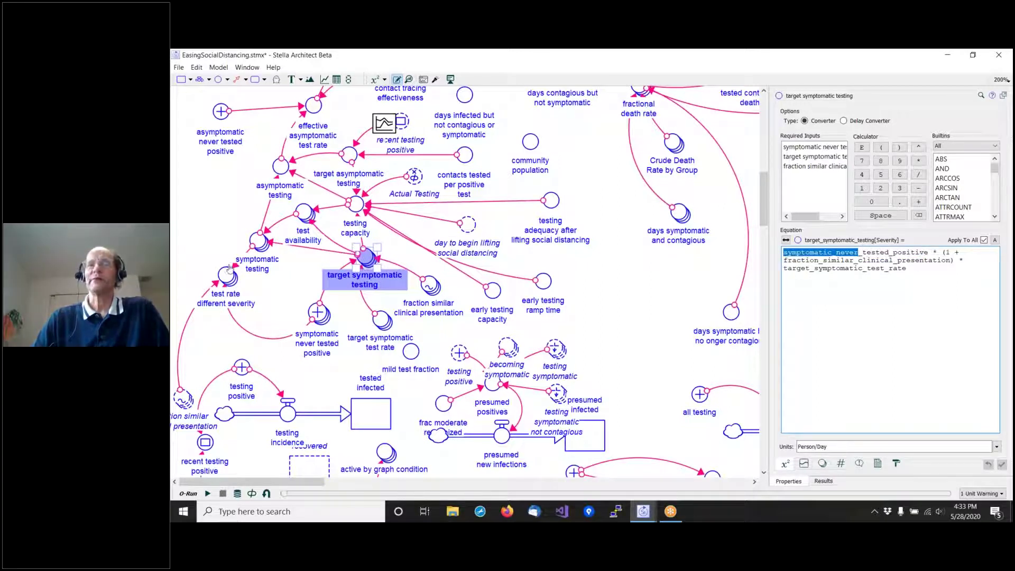
Run the model and set the day to begin lifting social distancing to about 136.
scroll(394, 267, "up", 1)
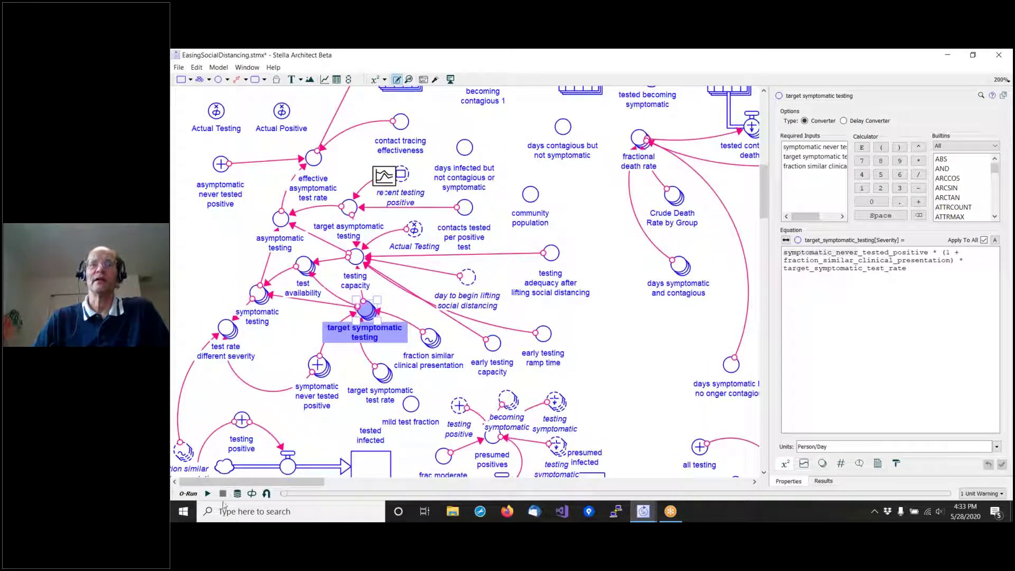
left_click(208, 493)
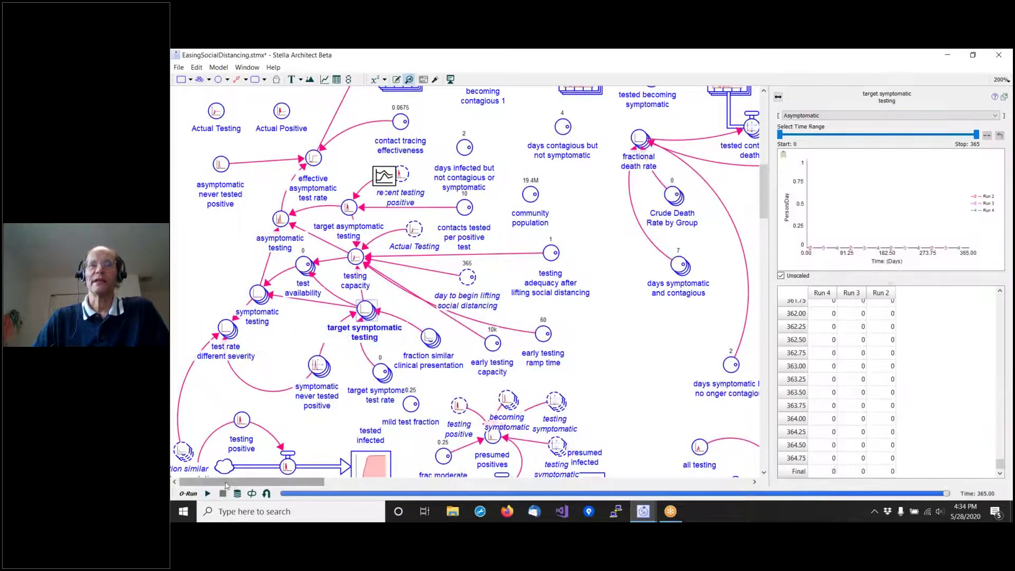
left_click_drag(228, 483, 356, 484)
scroll(384, 313, "down", 3)
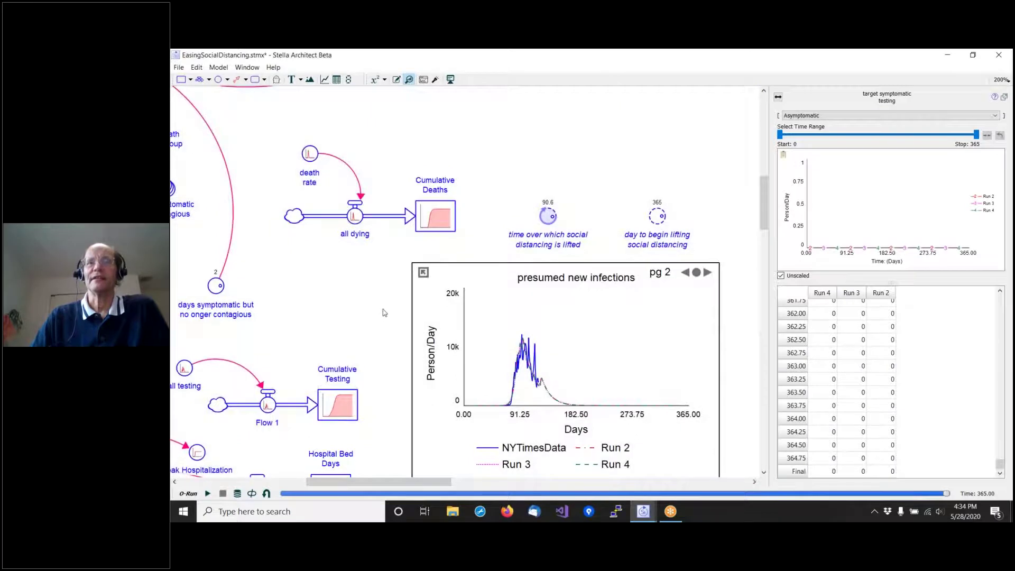
left_click_drag(663, 219, 652, 226)
Set contacts tested per positive test in the testing sector to about 22.2.
left_click_drag(415, 483, 290, 482)
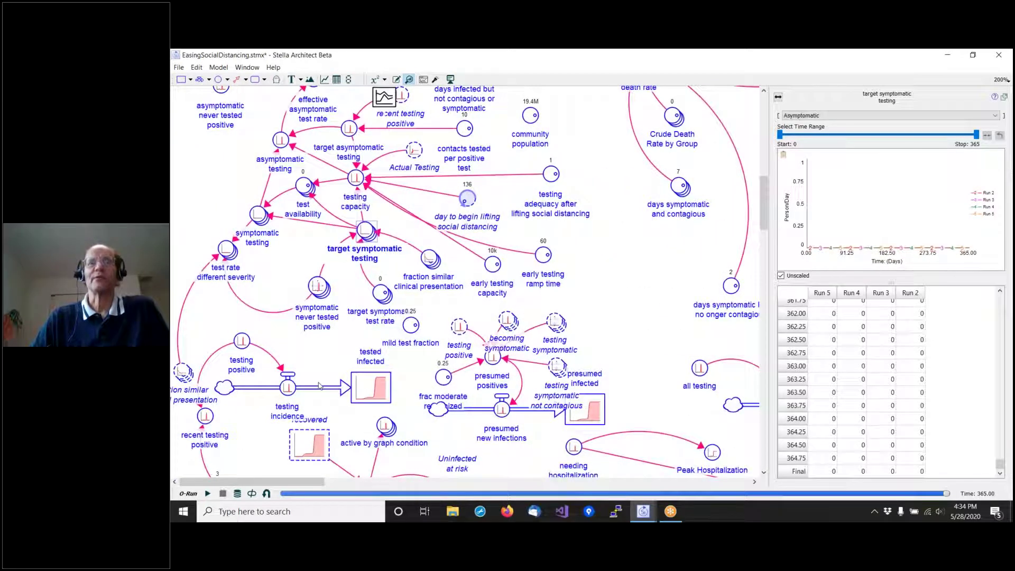
scroll(306, 377, "up", 1)
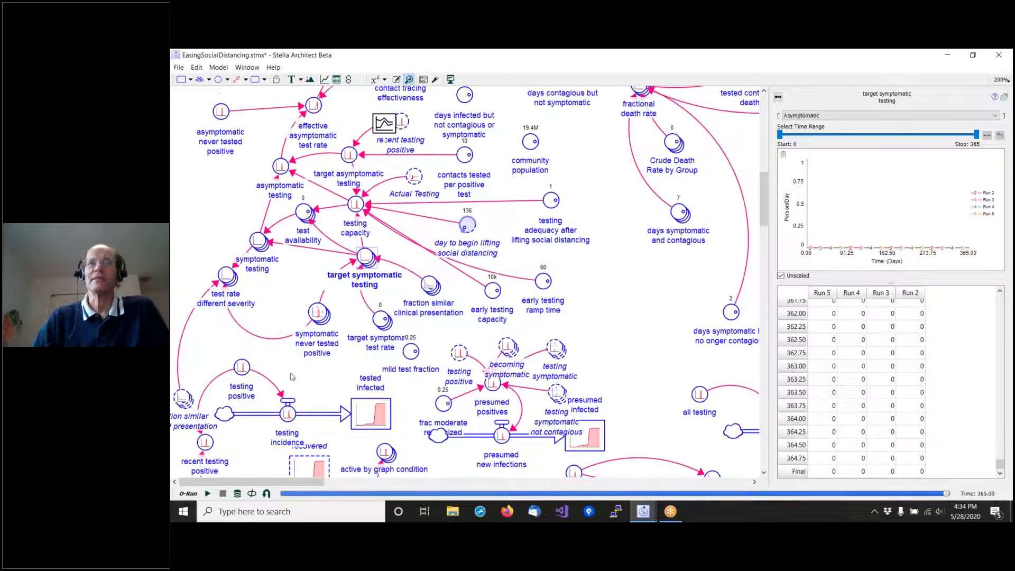
scroll(296, 376, "up", 2)
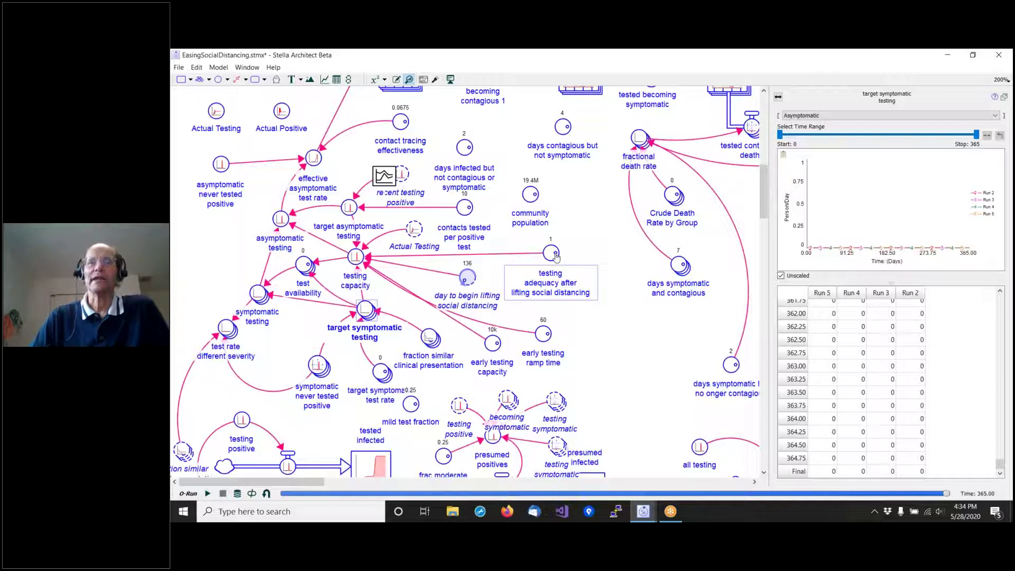
mouse_move(556, 257)
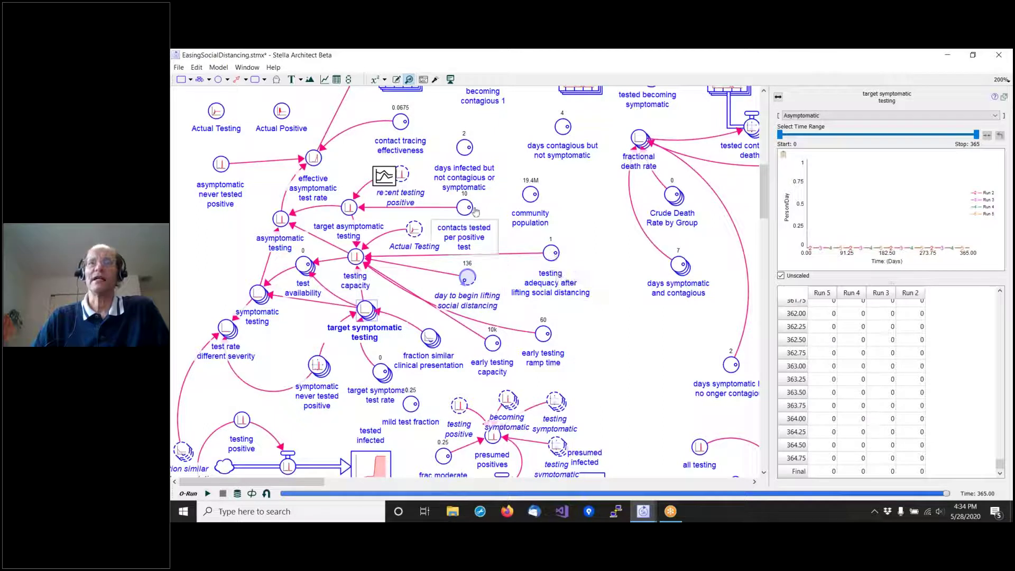
left_click_drag(471, 211, 472, 203)
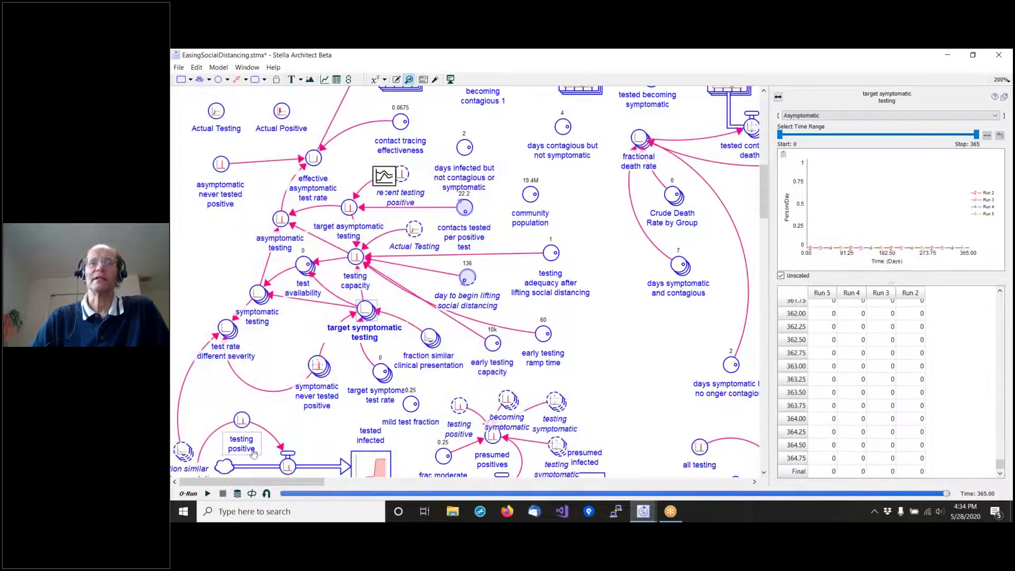
Place a ghost of contacts tested per positive test above the presumed new infections graph, near the social distancing controls.
mouse_move(259, 483)
left_mouse_down()
mouse_move(377, 487)
mouse_move(259, 483)
left_mouse_up()
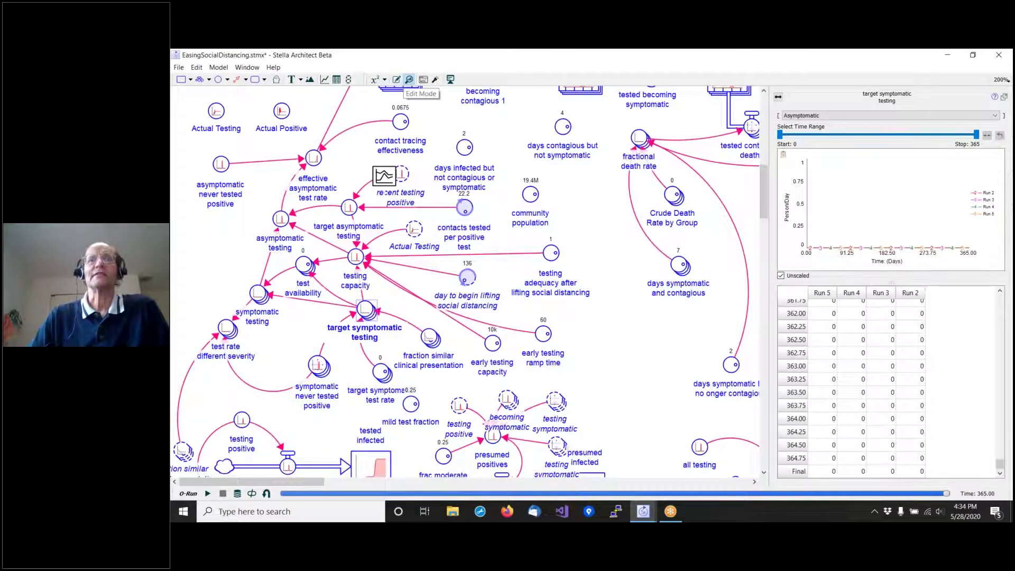
left_click(277, 81)
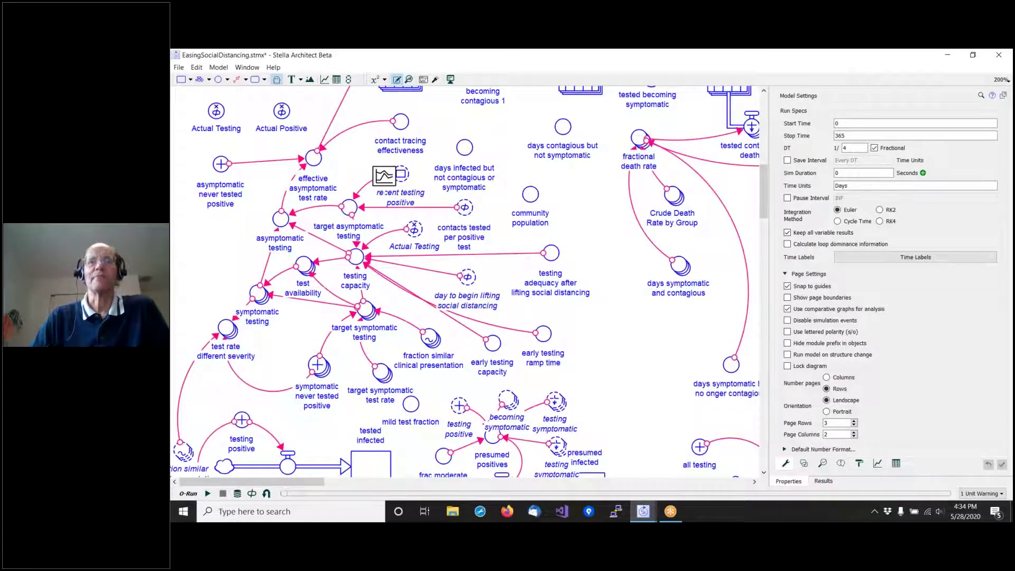
left_click_drag(267, 482, 386, 482)
key("ctrl+v")
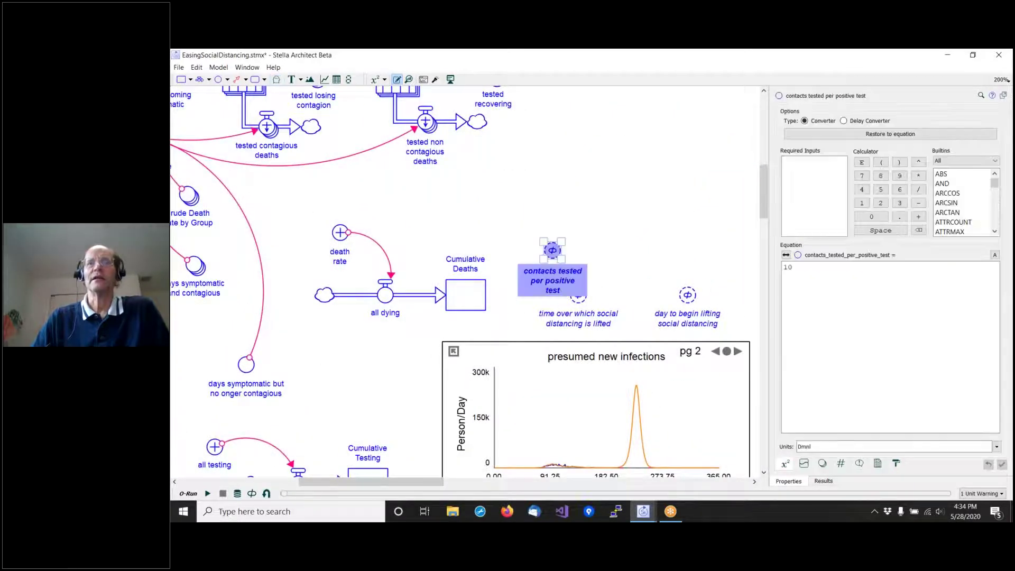
Set contacts tested per positive test to about 58.6 using the ghost, and graph Actual Testing and testing capacity.
left_click(410, 80)
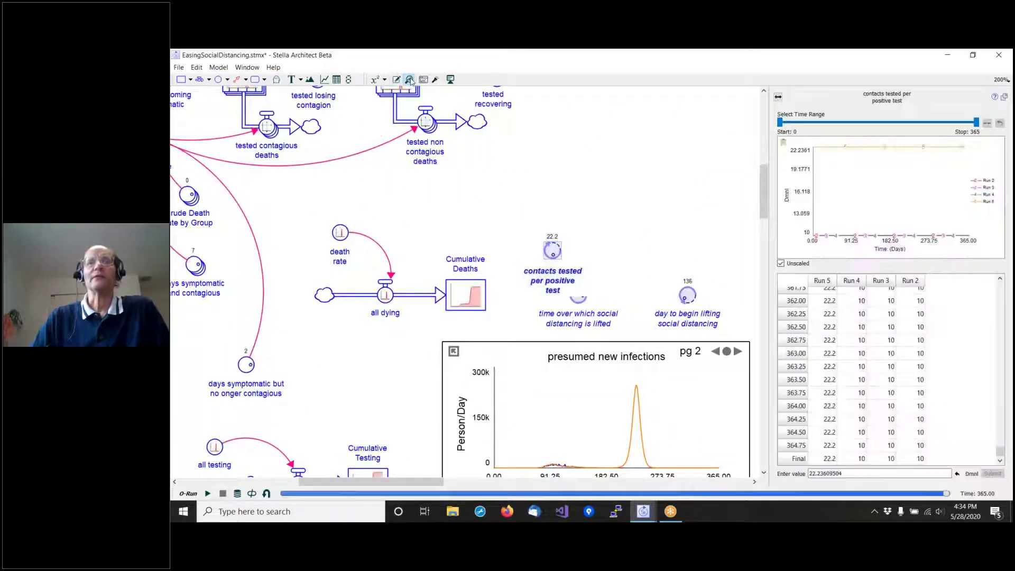
mouse_move(554, 256)
left_mouse_down()
mouse_move(561, 244)
mouse_move(559, 264)
mouse_move(542, 272)
mouse_move(513, 249)
mouse_move(532, 233)
mouse_move(559, 233)
mouse_move(573, 252)
mouse_move(561, 271)
mouse_move(517, 260)
mouse_move(518, 240)
mouse_move(542, 230)
mouse_move(568, 238)
mouse_move(587, 278)
mouse_move(558, 287)
mouse_move(531, 251)
mouse_move(542, 233)
mouse_move(559, 246)
left_mouse_up()
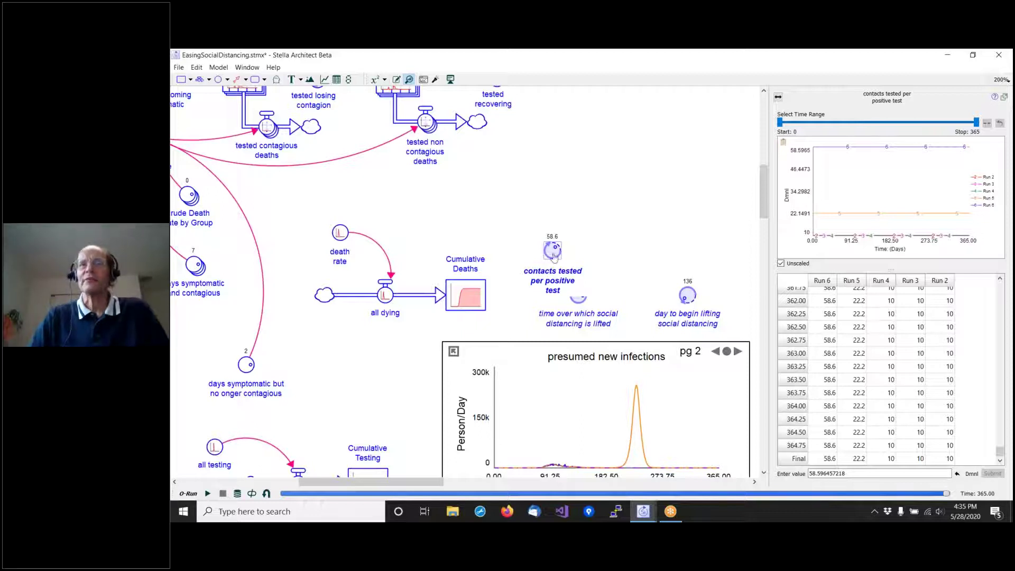
left_click_drag(425, 482, 278, 469)
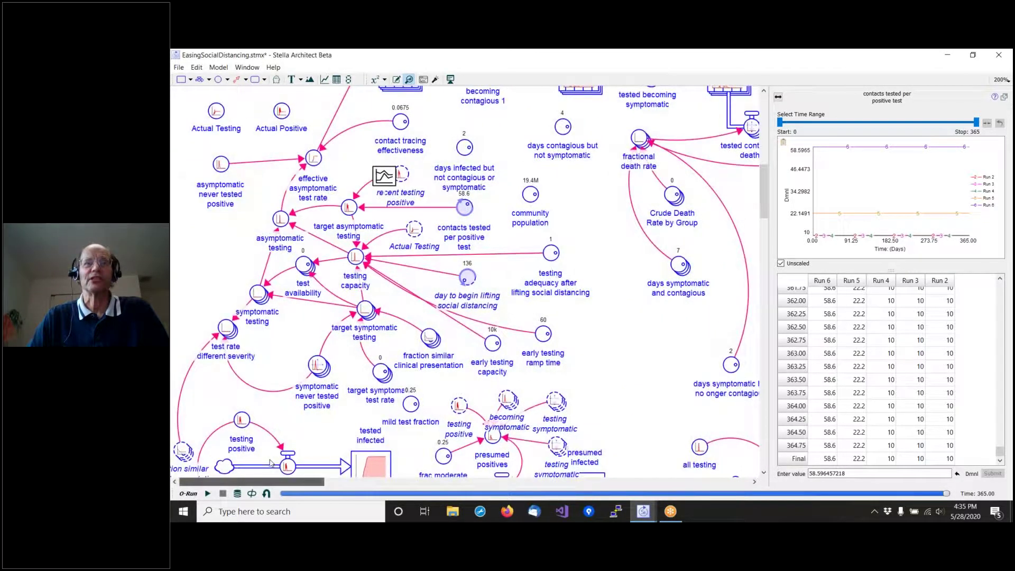
left_click(416, 231)
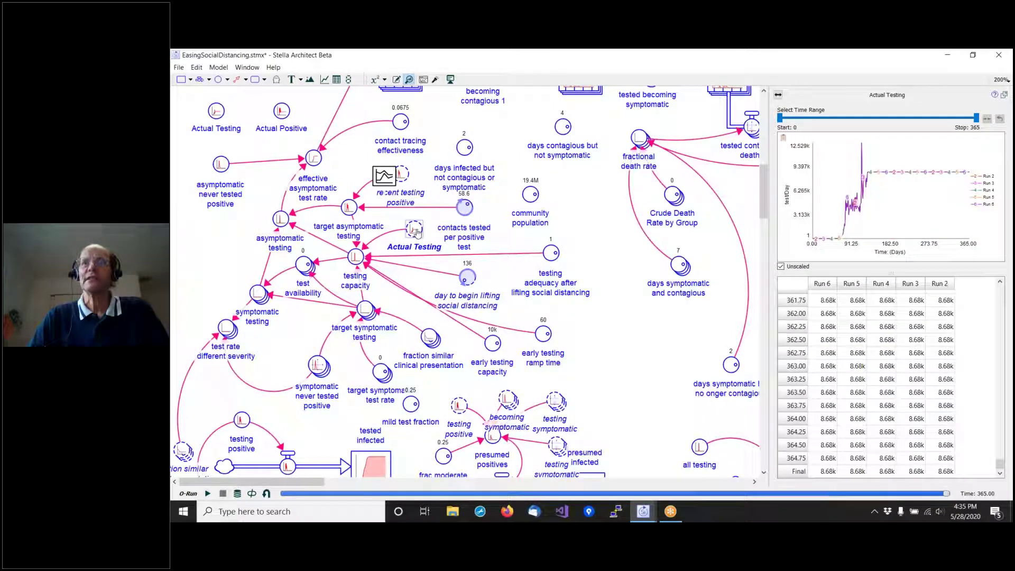
left_click(357, 258)
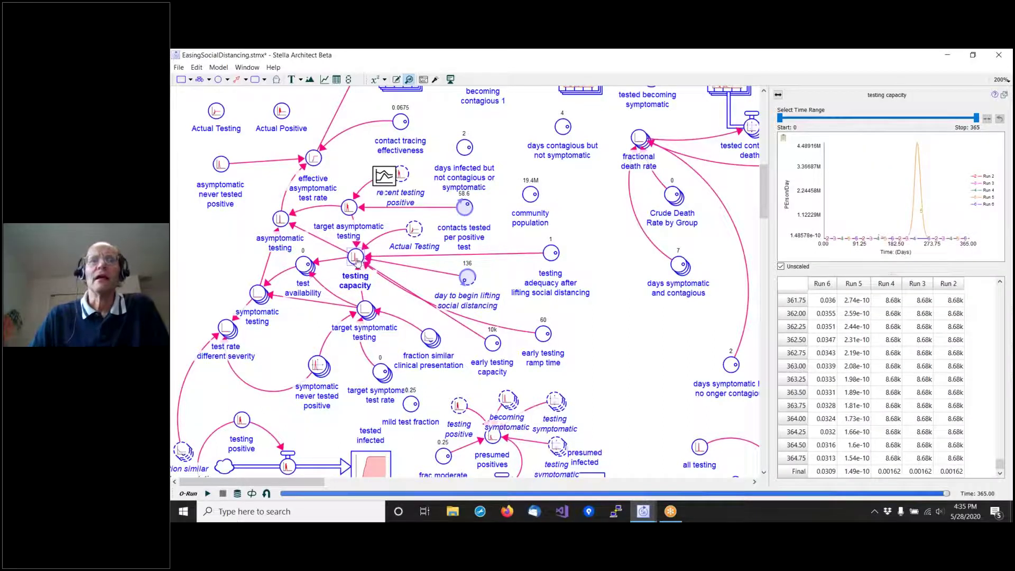
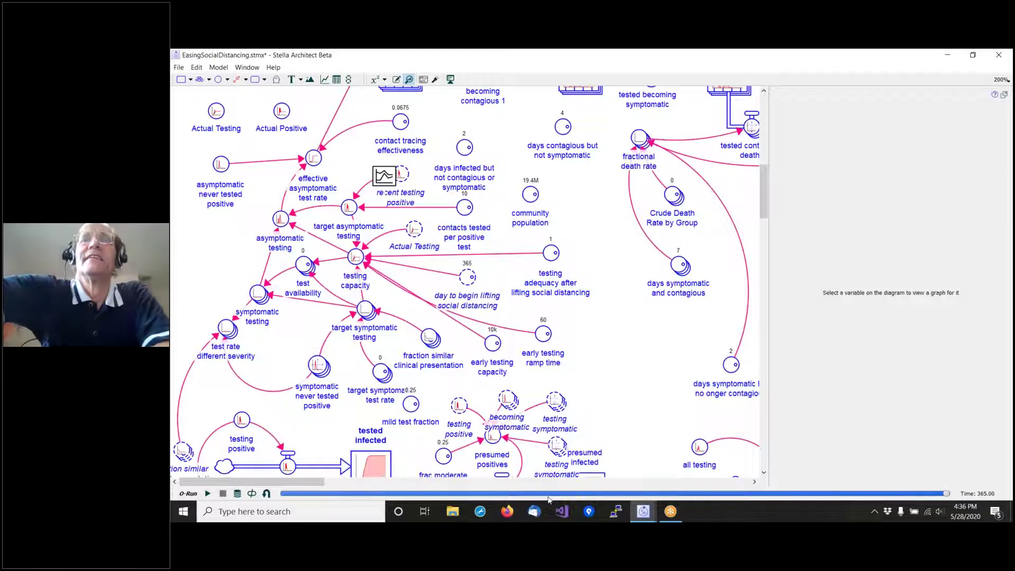
Set the day to begin lifting social distancing to 180 and contacts tested per positive test to about 40.5.
left_click_drag(308, 483, 439, 489)
scroll(494, 413, "down", 3)
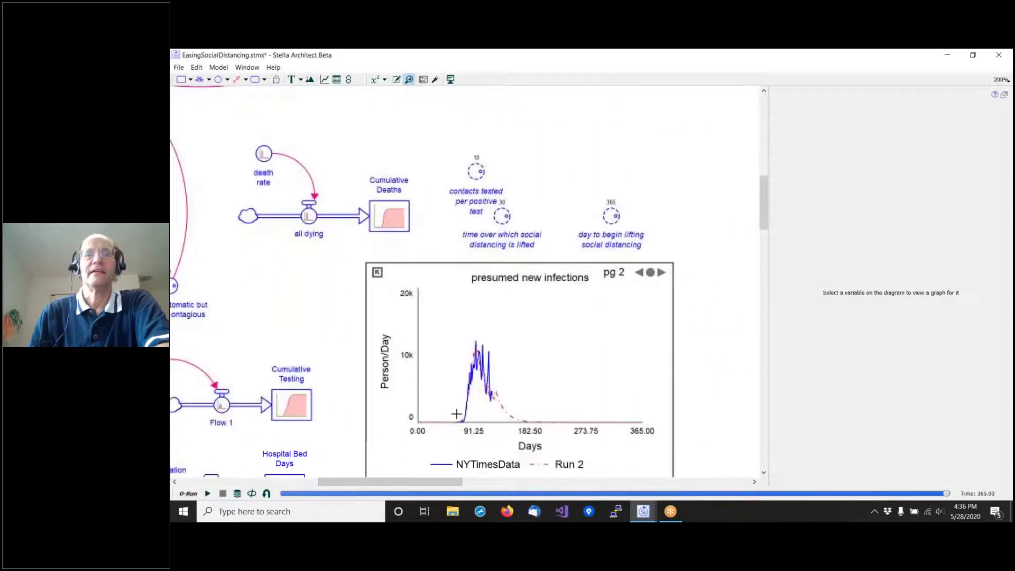
left_click_drag(613, 218, 596, 221)
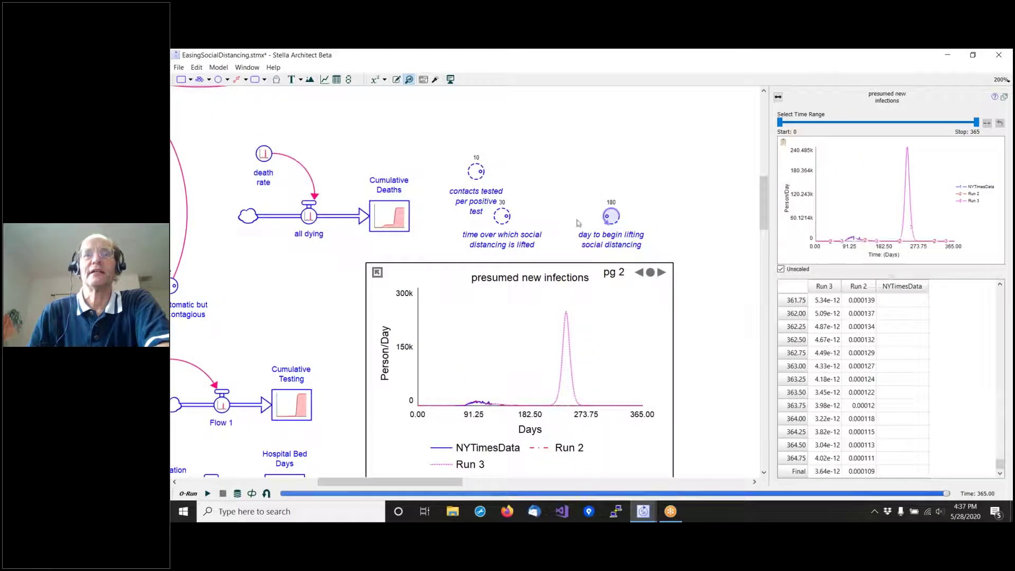
left_click_drag(482, 174, 507, 184)
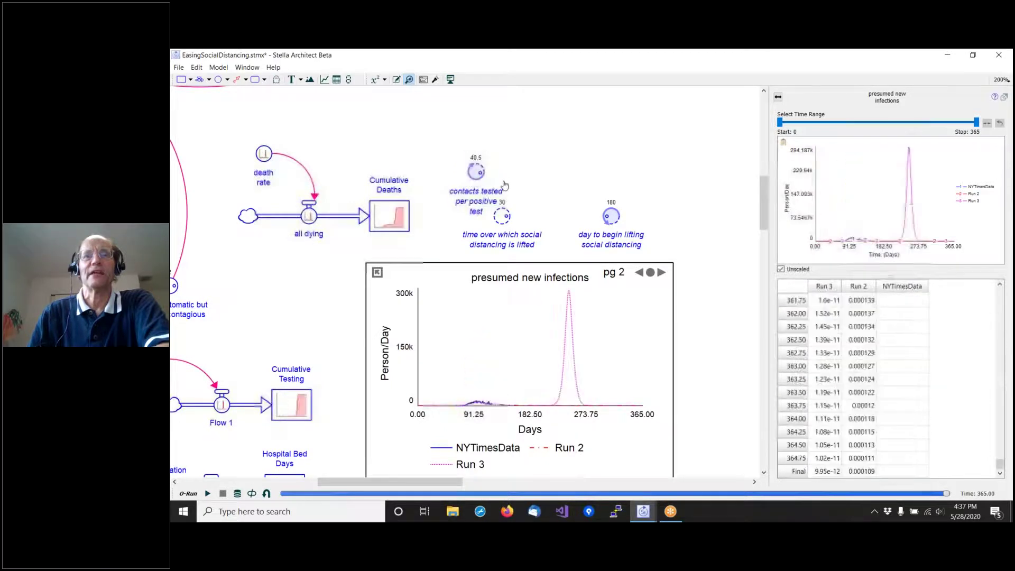
Review the equations of target asymptomatic testing and recent testing positive in the testing sector, and run the model.
left_click_drag(346, 485, 209, 484)
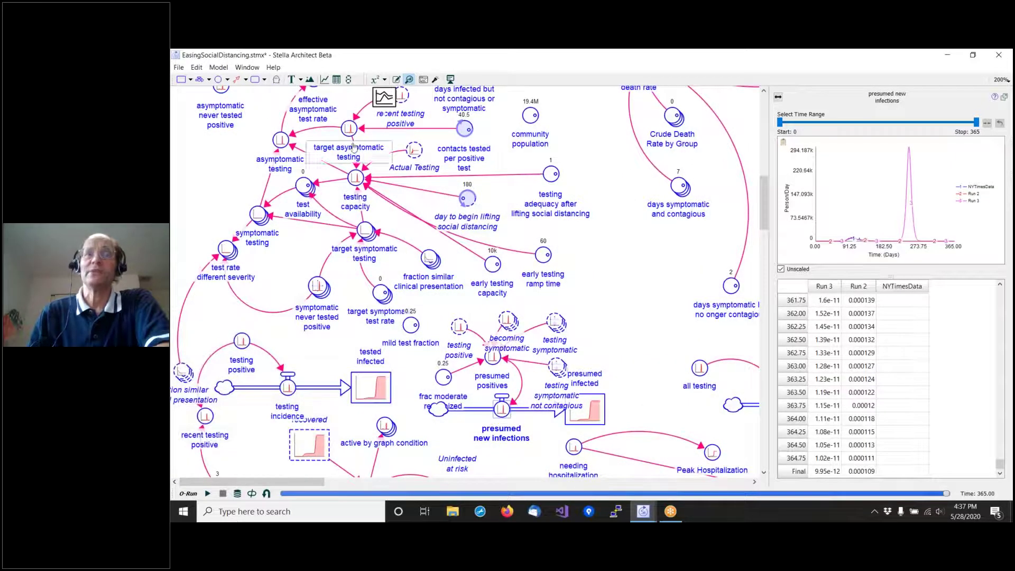
scroll(346, 164, "up", 1)
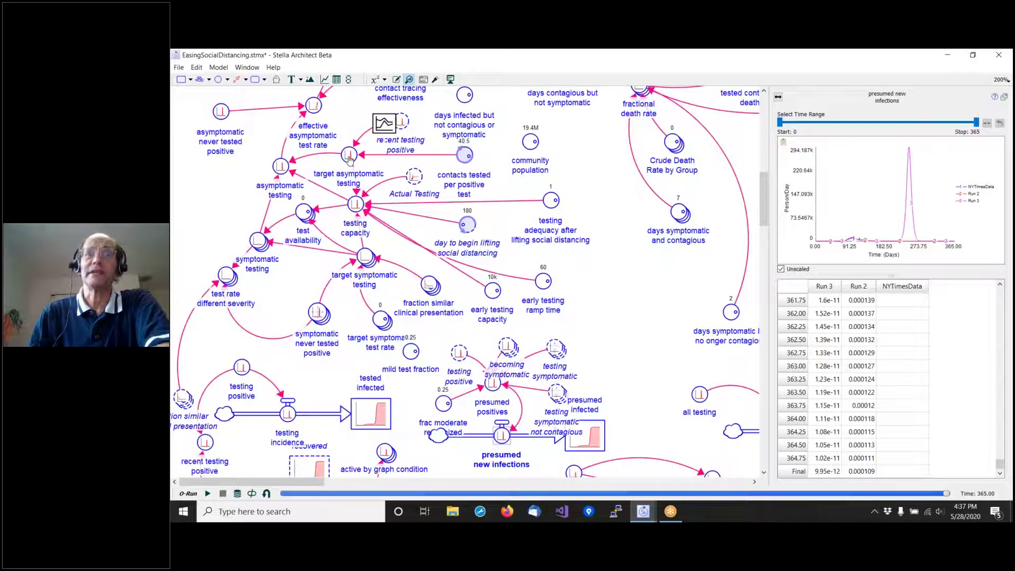
mouse_move(349, 159)
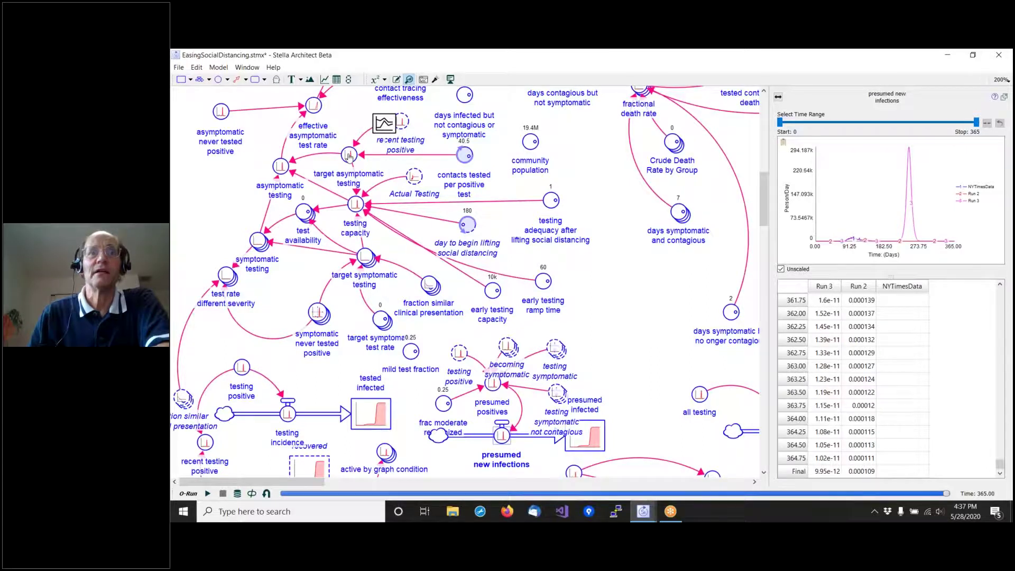
left_click(349, 156)
double_click(349, 155)
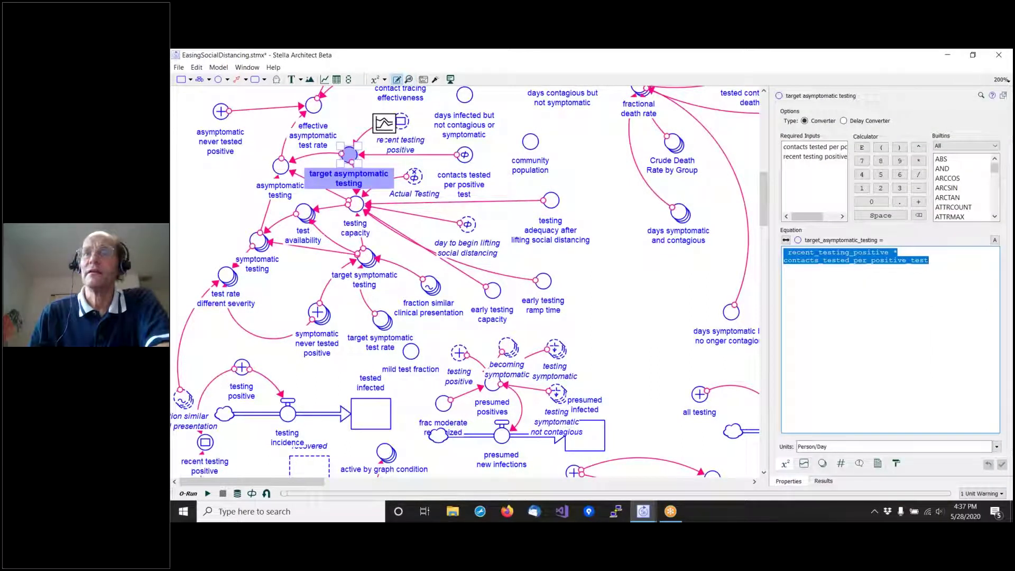
left_click(403, 125)
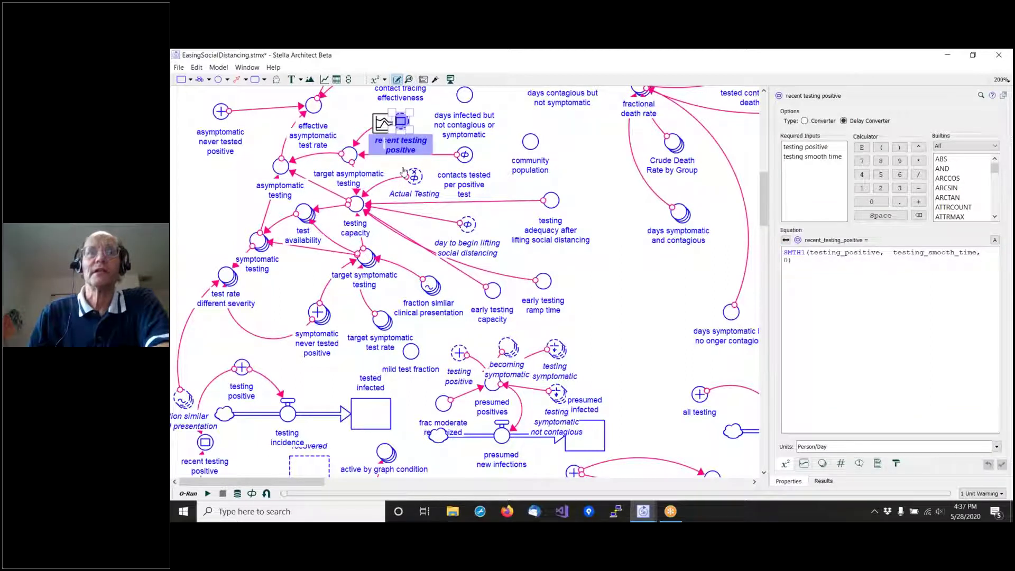
left_click(207, 494)
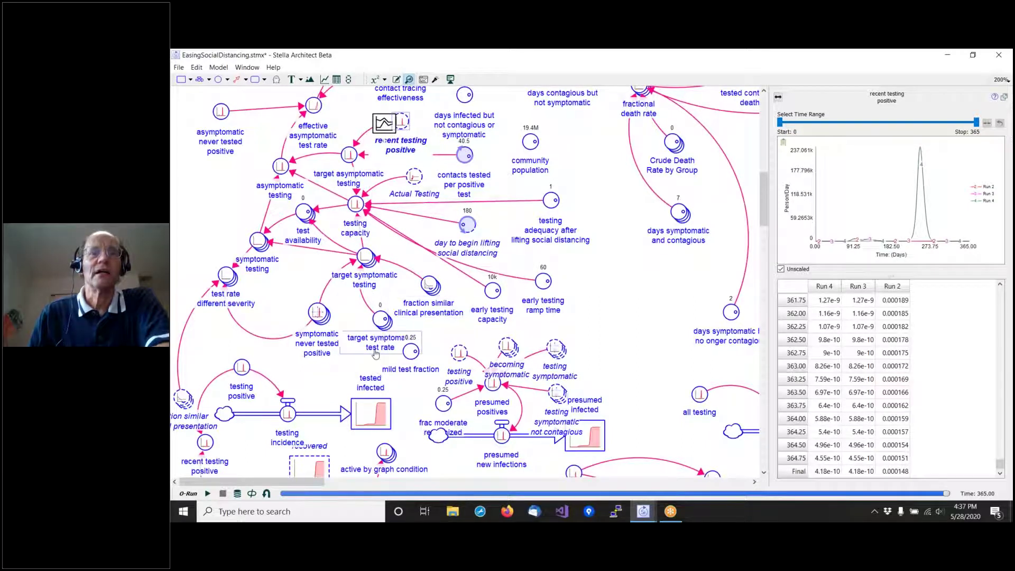
Set the target symptomatic test rate for Mild cases to about 0.039 per day.
left_click(384, 321)
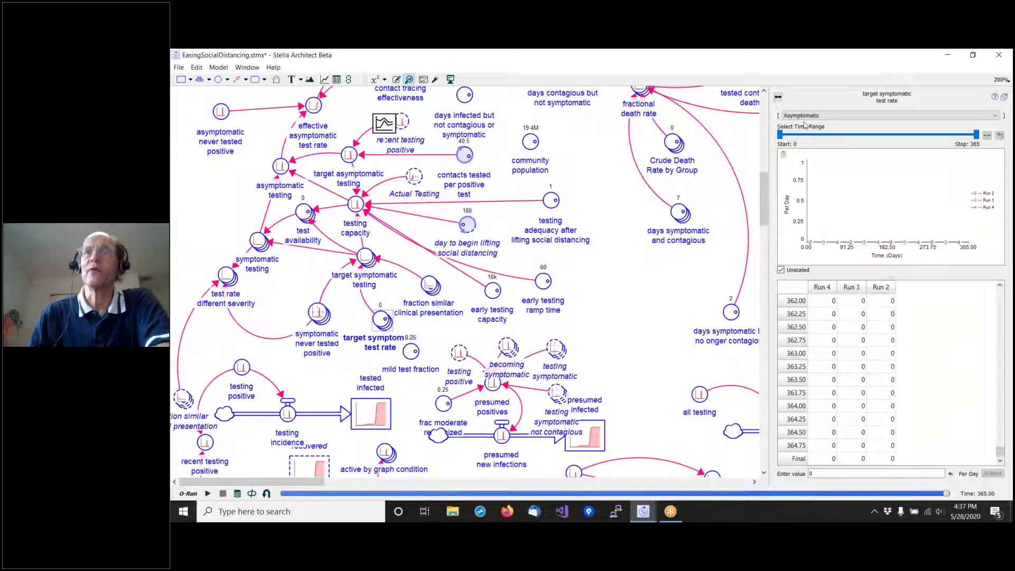
left_click(804, 116)
left_click(799, 131)
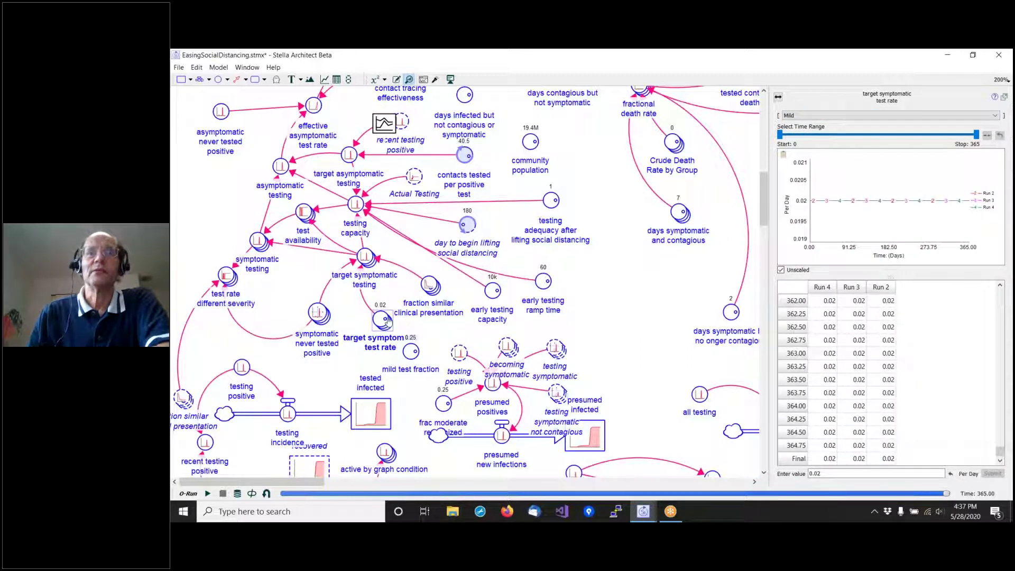
left_click_drag(388, 320, 390, 312)
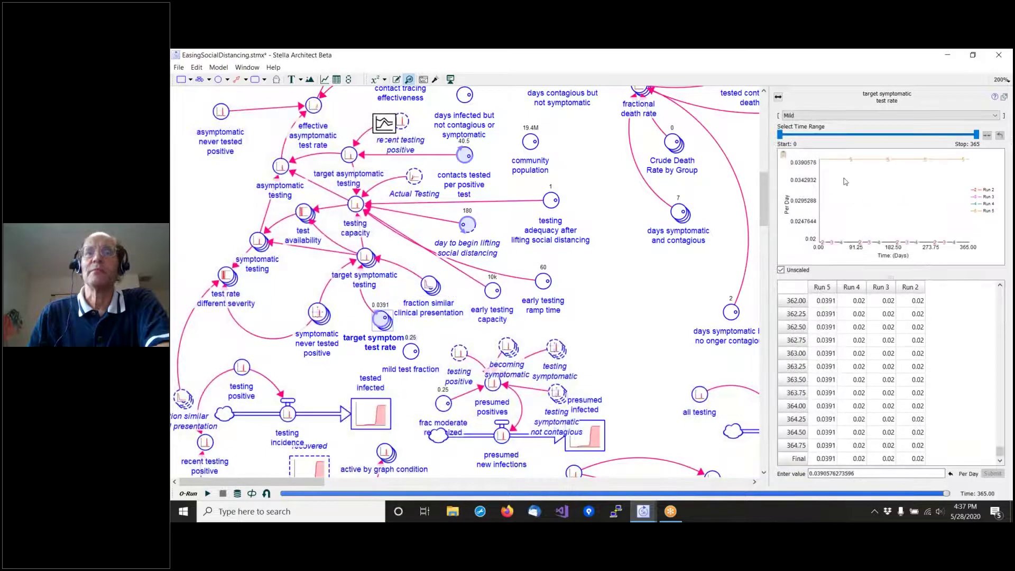
Set the target symptomatic test rate to about 0.165 for Moderate cases and 0.347 for Severe cases.
left_click(857, 116)
left_click(846, 138)
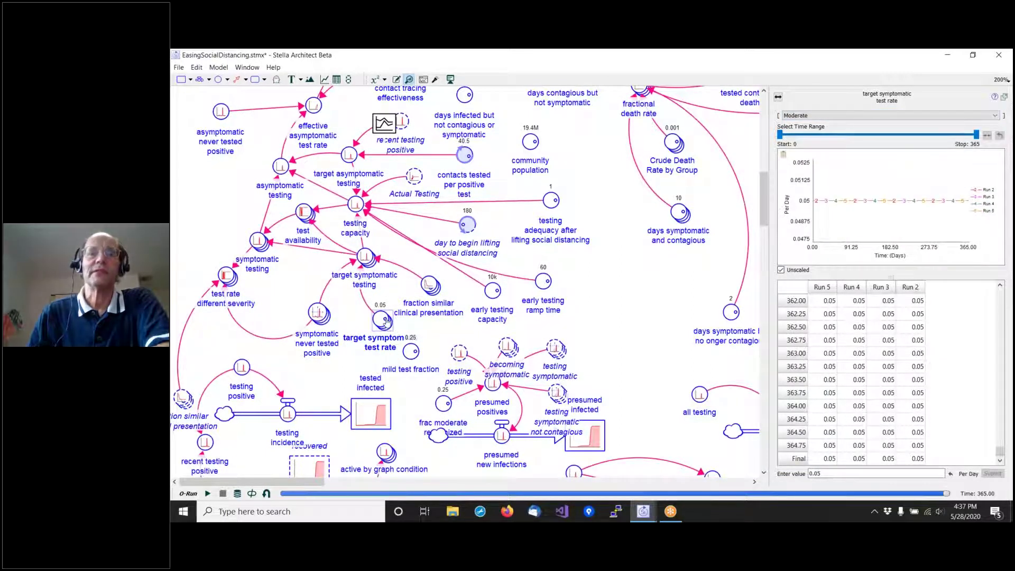
left_click_drag(385, 321, 381, 331)
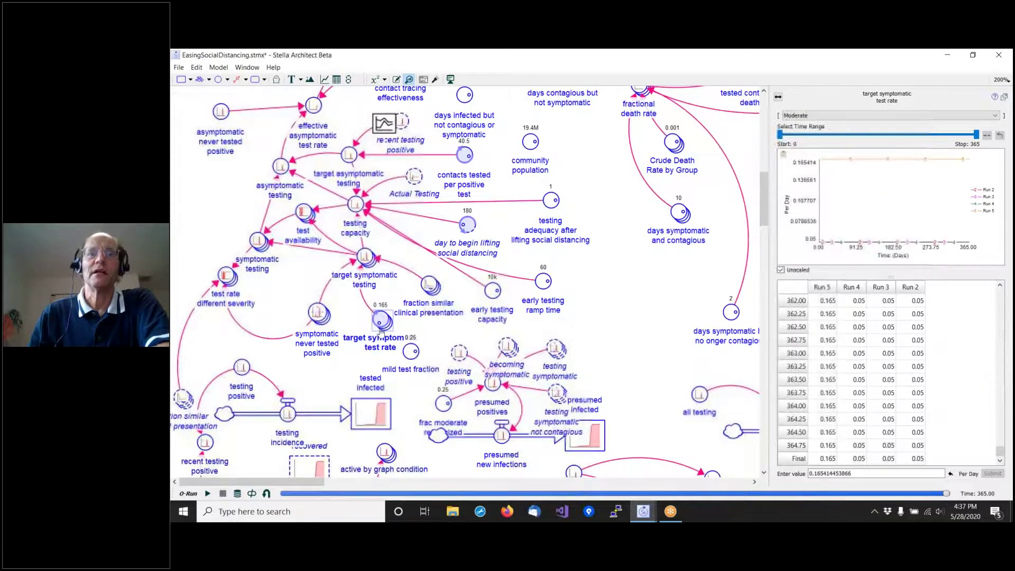
left_click(818, 116)
left_click(799, 145)
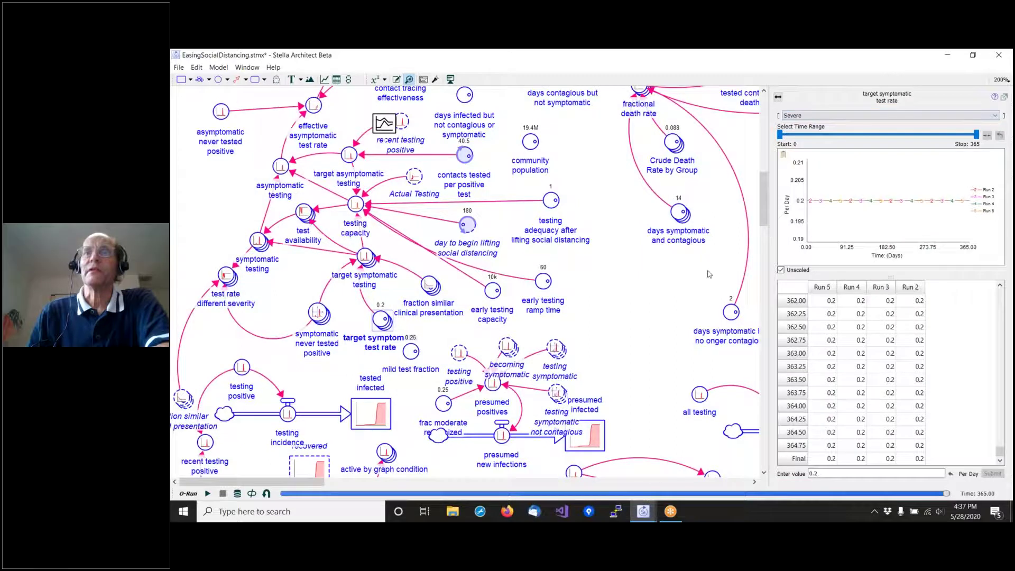
left_click_drag(388, 321, 391, 313)
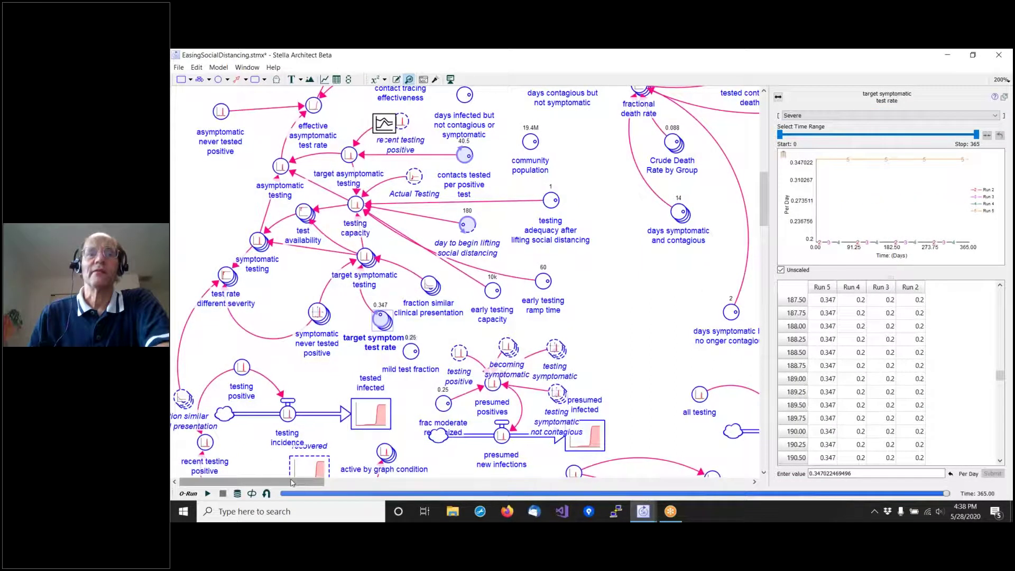
Raise contacts tested per positive test to about 60.2 using the ghost above the presumed new infections graph.
left_click_drag(292, 482, 453, 482)
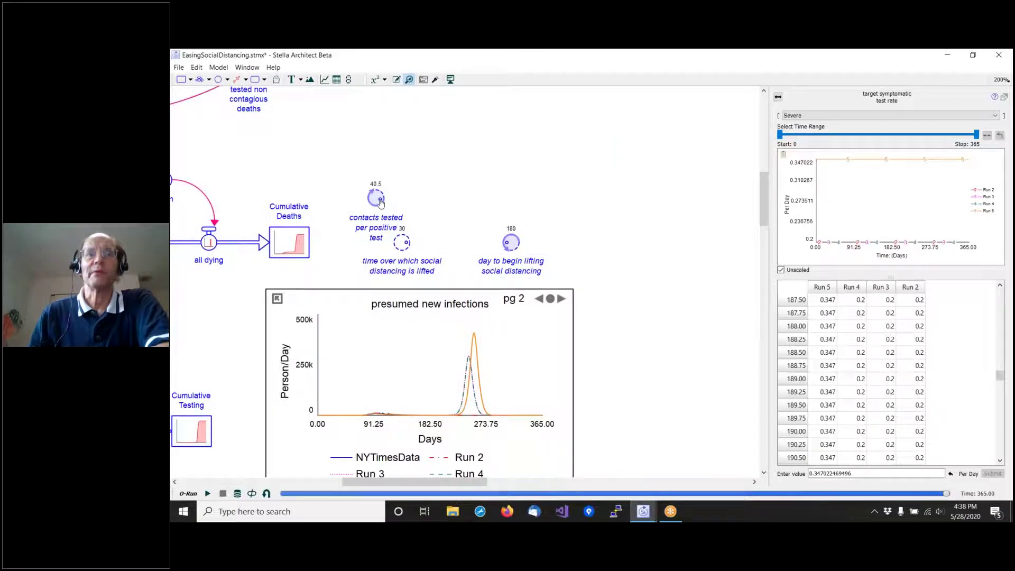
left_click_drag(381, 203, 419, 207)
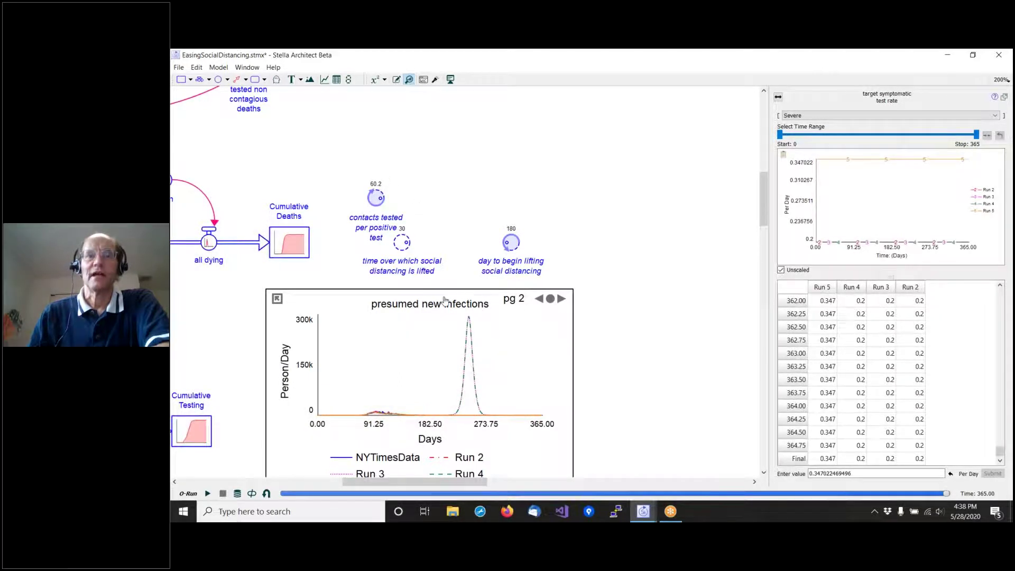
Delete Run 2, Run 3 and Run 4 from the stored runs, keeping NYTimesData and Run 5.
left_click(237, 493)
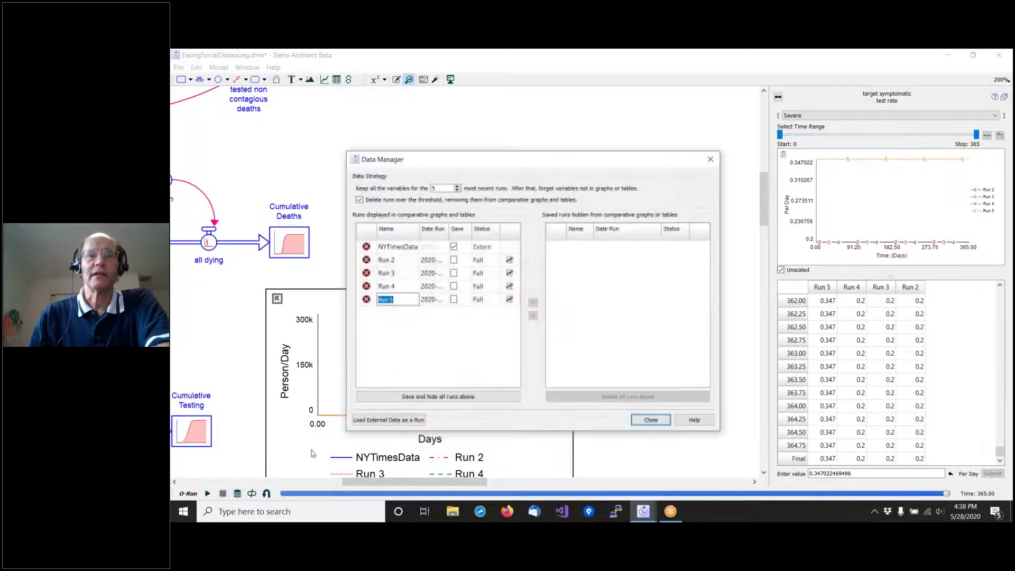
left_click(366, 262)
key("Return")
left_click(366, 263)
key("Return")
left_click(367, 262)
key("Return")
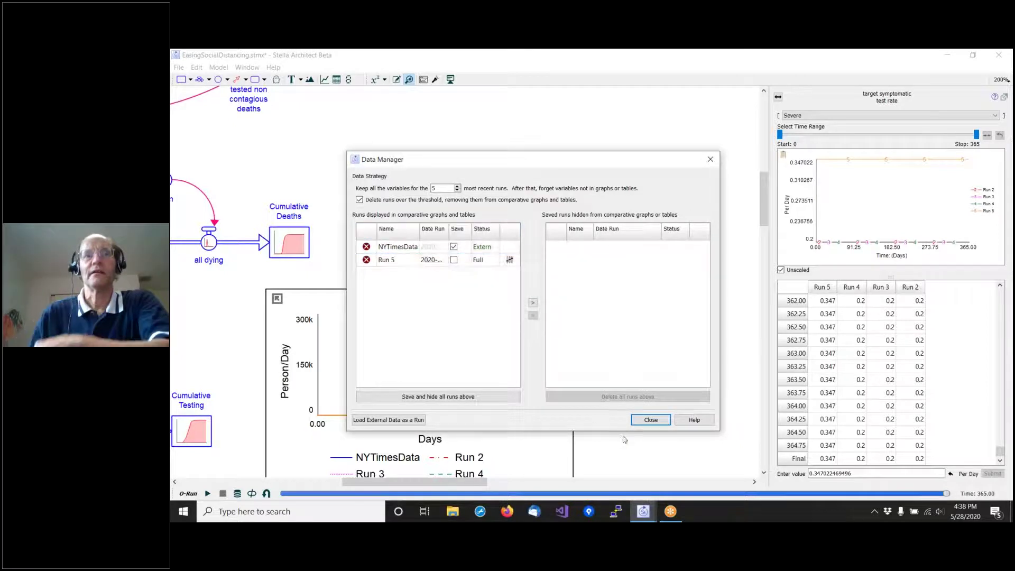
left_click(651, 420)
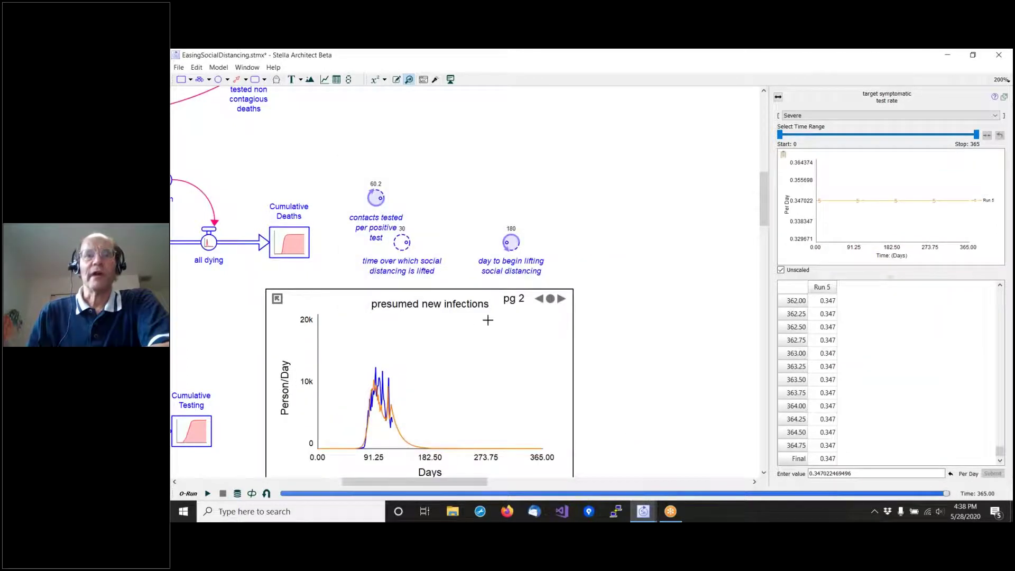
Lower contacts tested per positive test to about 51.3, and readjust it to about 52.3.
left_click_drag(381, 200, 405, 231)
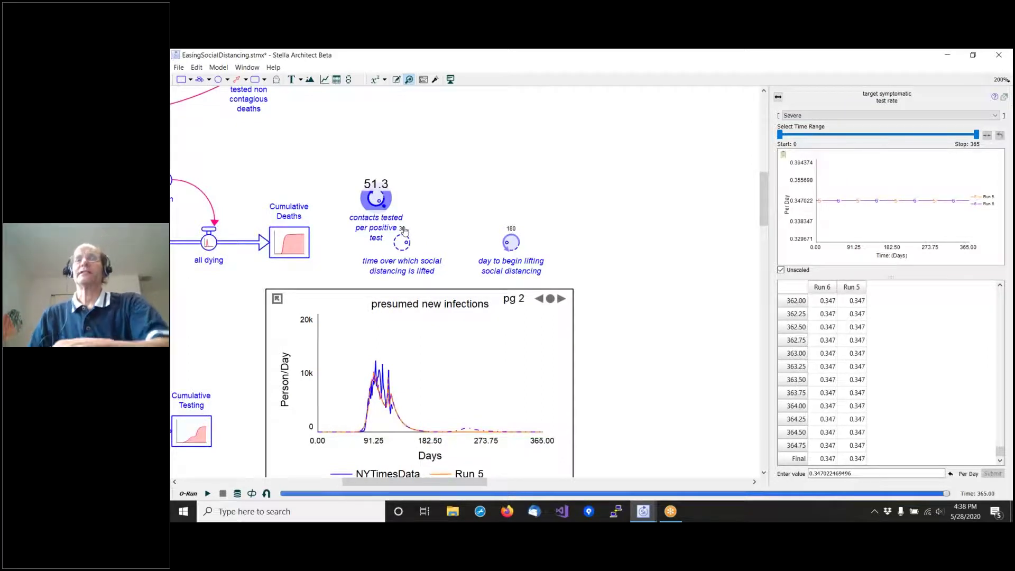
left_click_drag(405, 231, 372, 240)
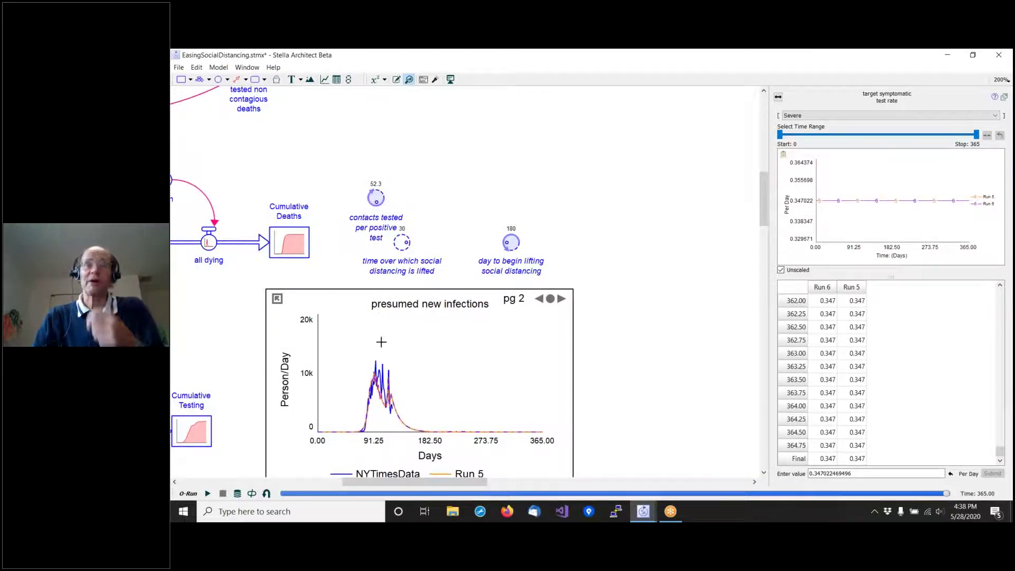
left_click_drag(383, 478, 359, 479)
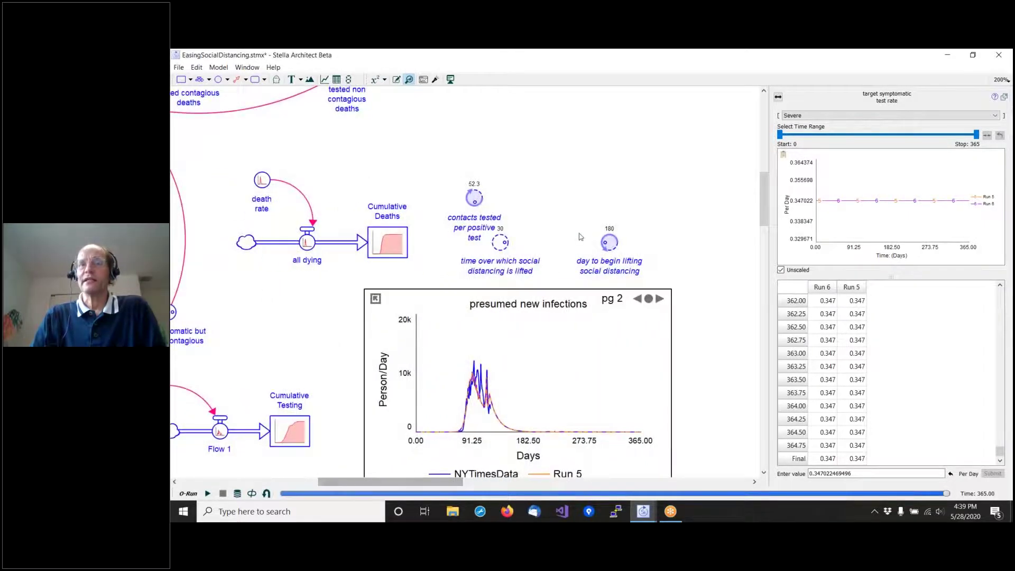
left_click(474, 217)
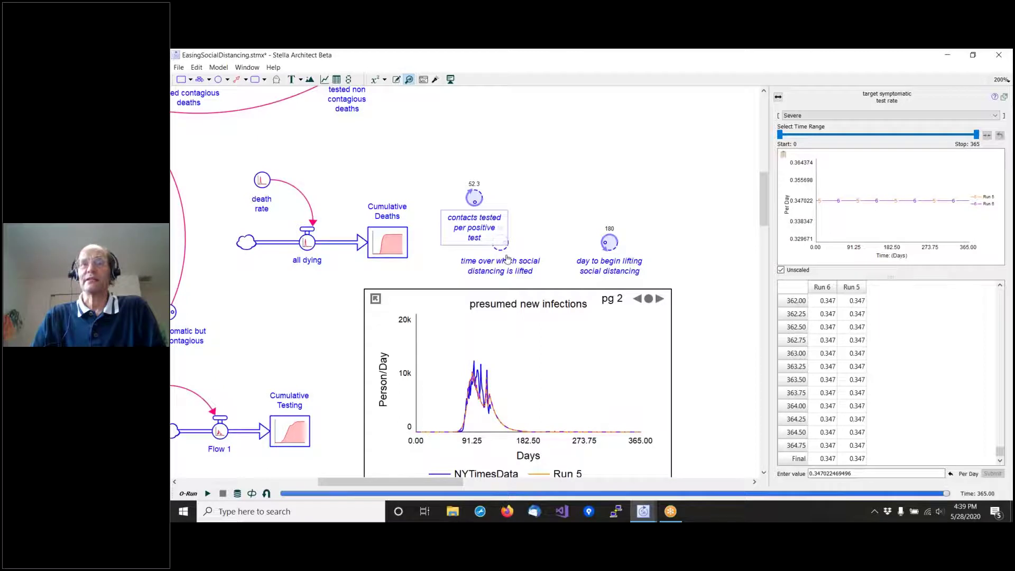
left_click(566, 210)
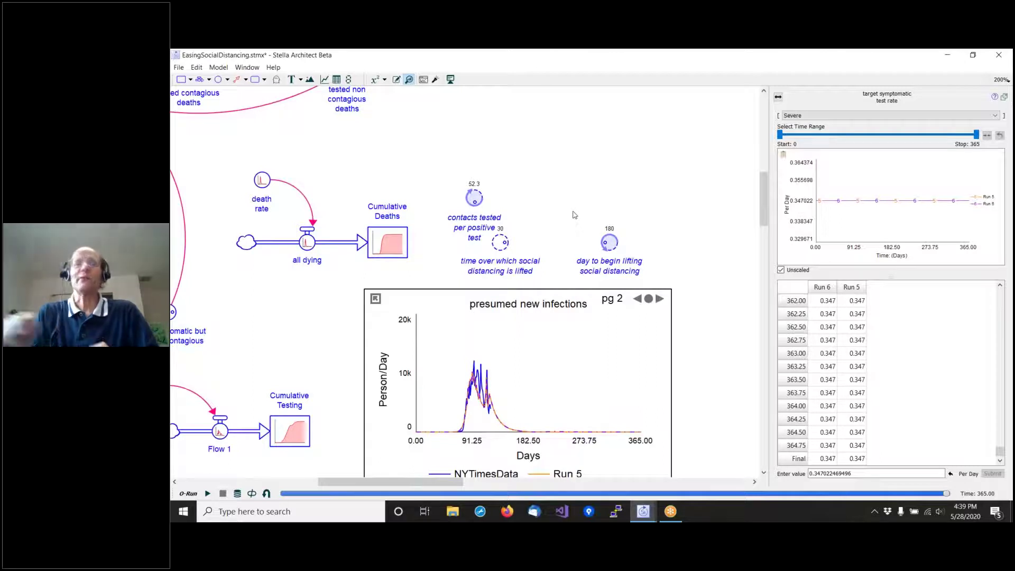
left_click_drag(445, 481, 262, 477)
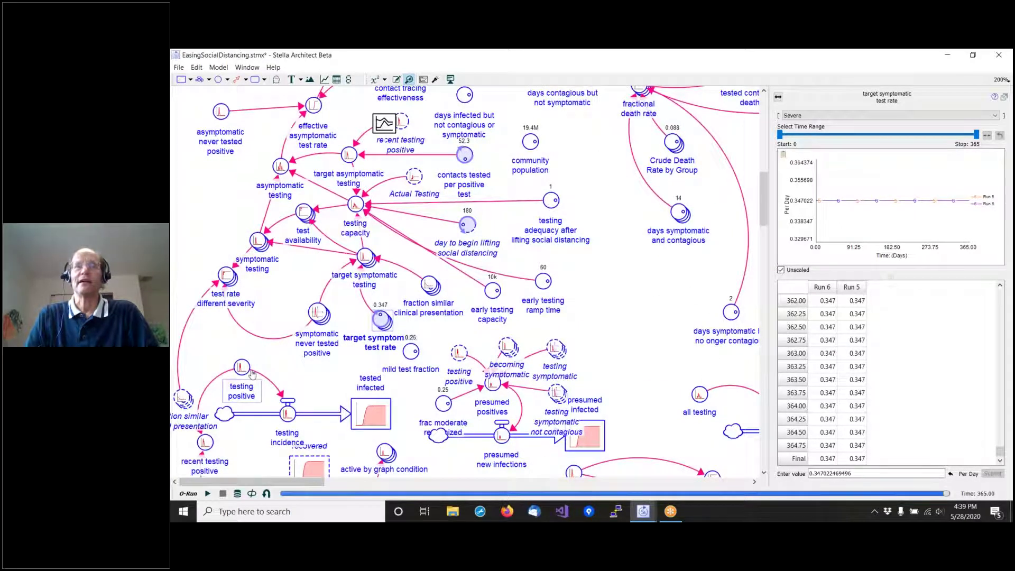
scroll(275, 310, "up", 2)
scroll(275, 310, "up", 3)
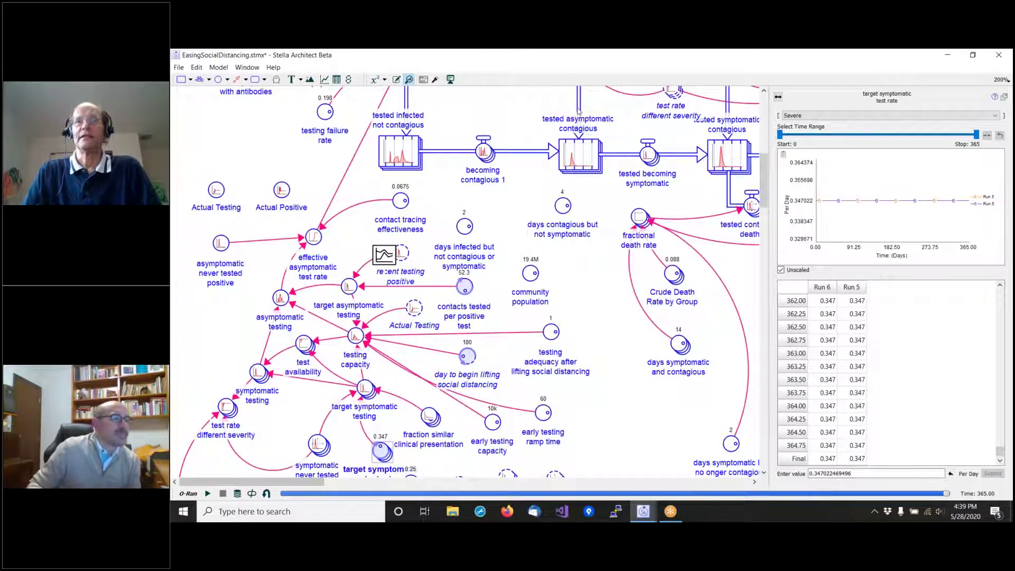
Switch to the SIRSocialDistancingCombined model.
key("alt+Tab")
key("alt+Tab")
key("alt+Tab")
key("alt+Tab")
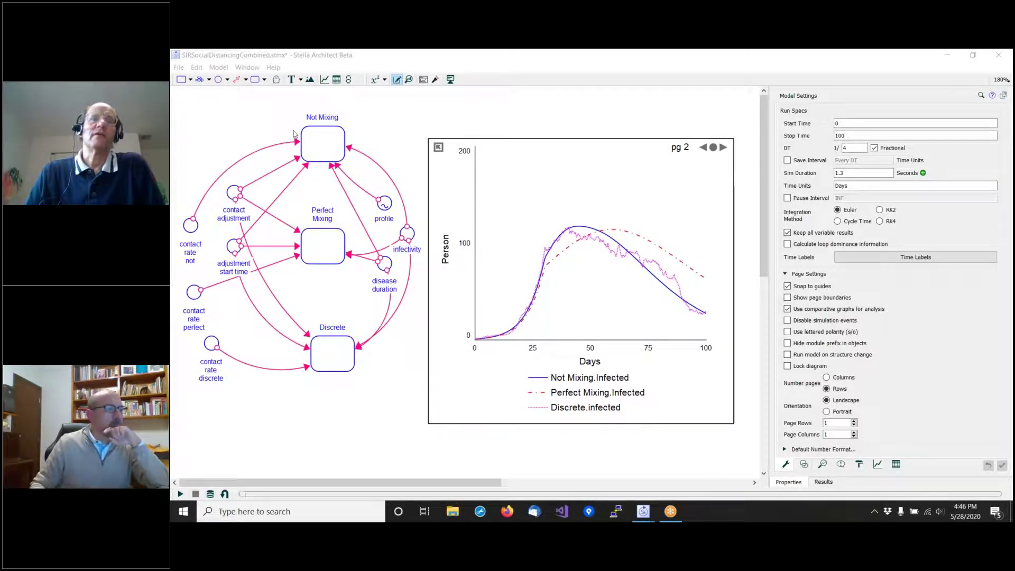
left_click(250, 155)
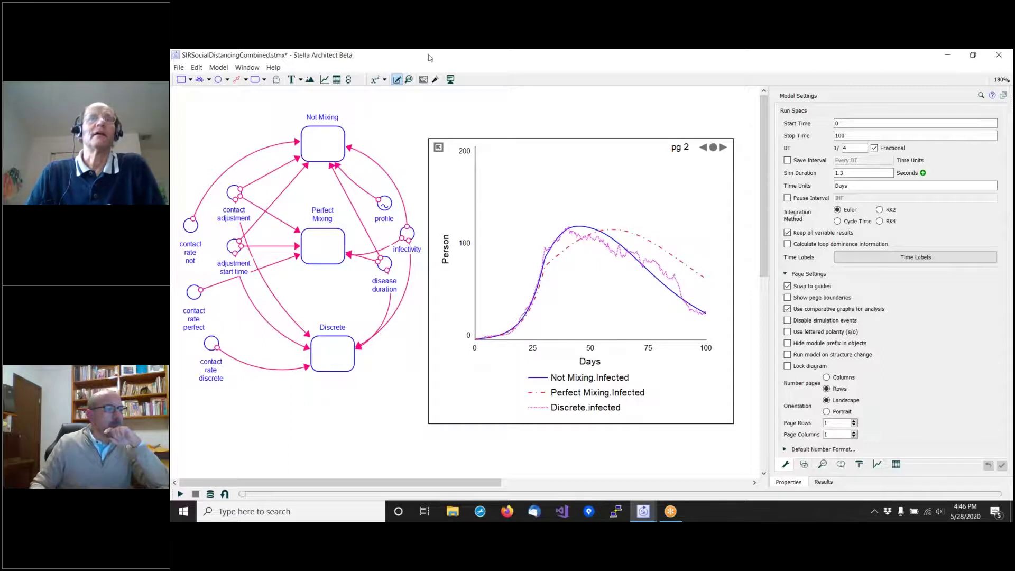
Return to the EasingSocialDistancing model and examine the fraction asymptomatic parameter and the infection stages it feeds.
left_click(252, 69)
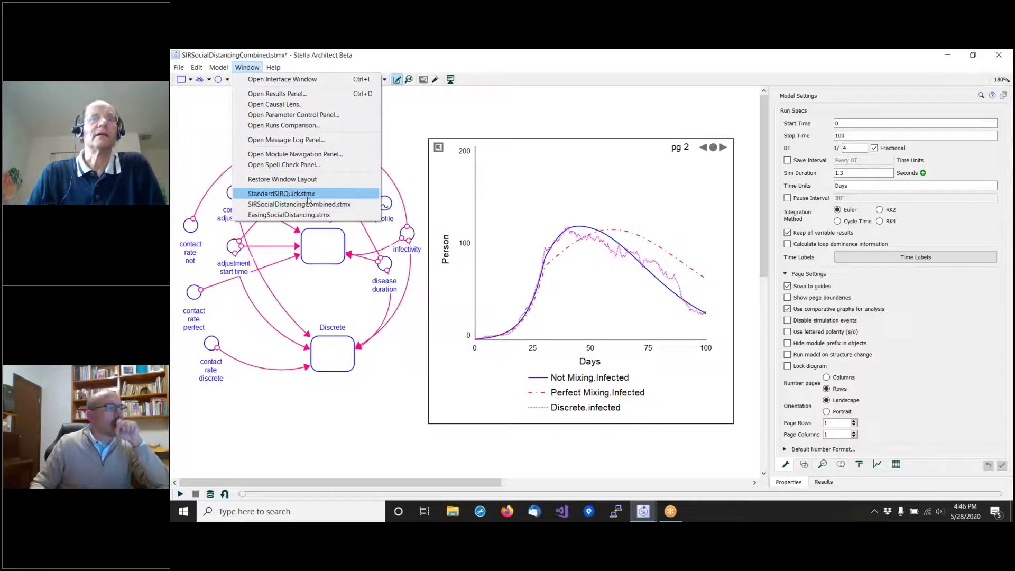
left_click(313, 214)
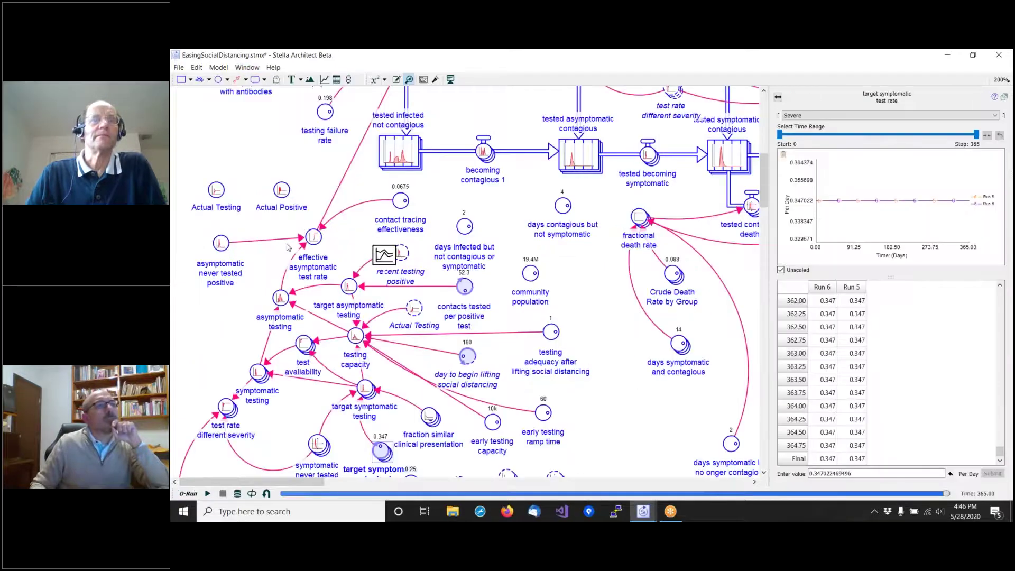
scroll(220, 193, "up", 3)
scroll(219, 193, "up", 9)
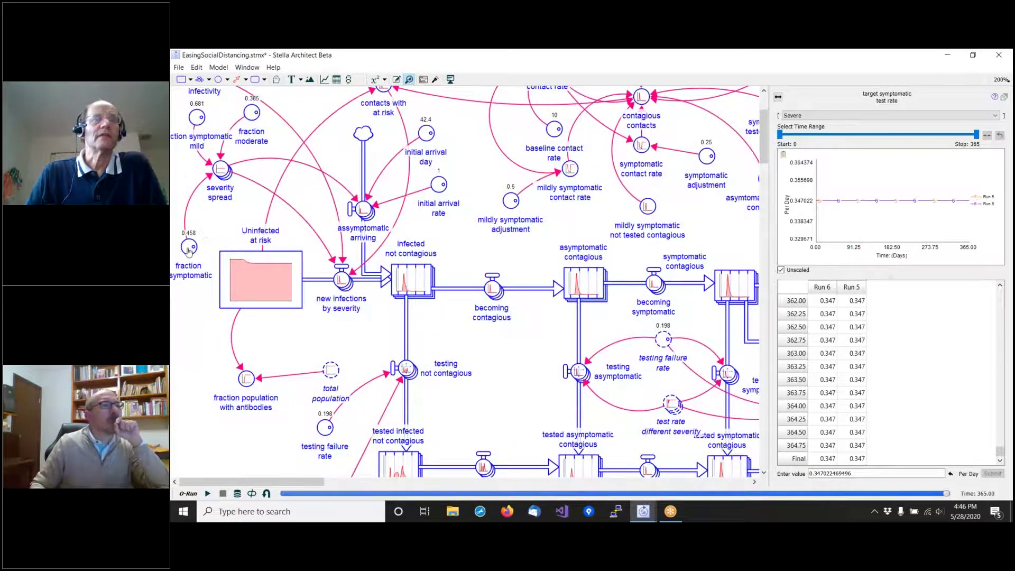
mouse_move(189, 250)
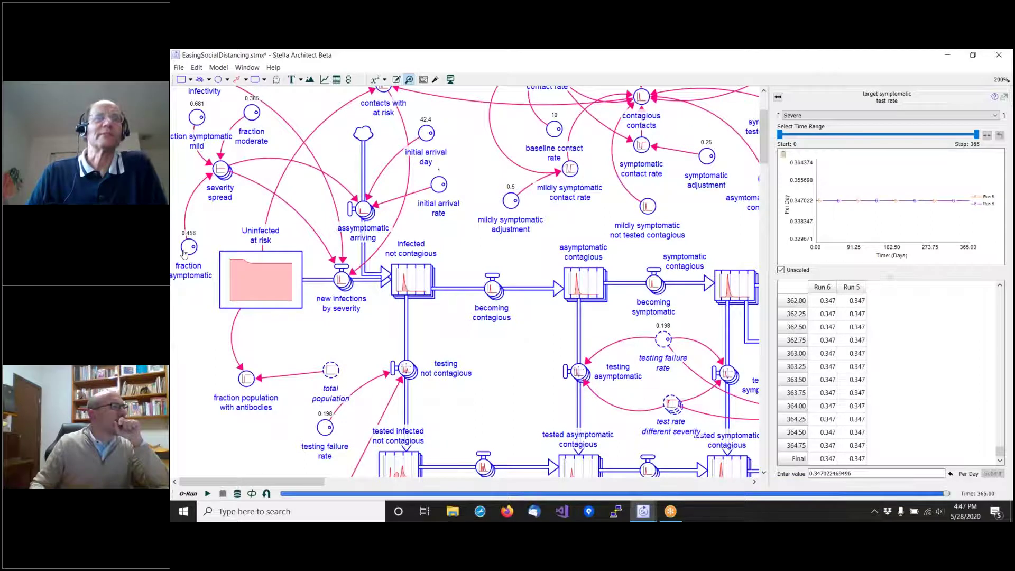
scroll(225, 243, "up", 2)
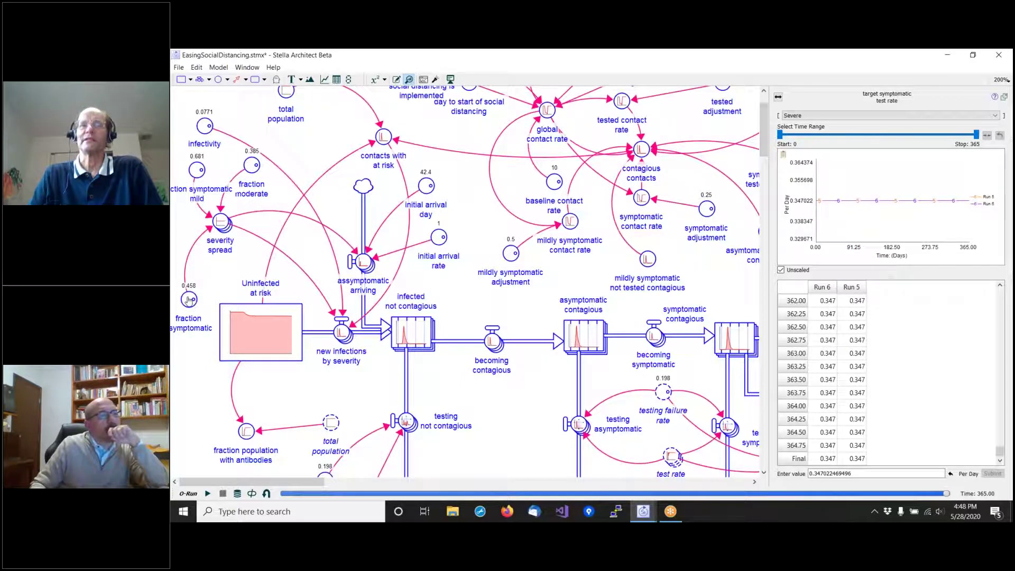
mouse_move(241, 441)
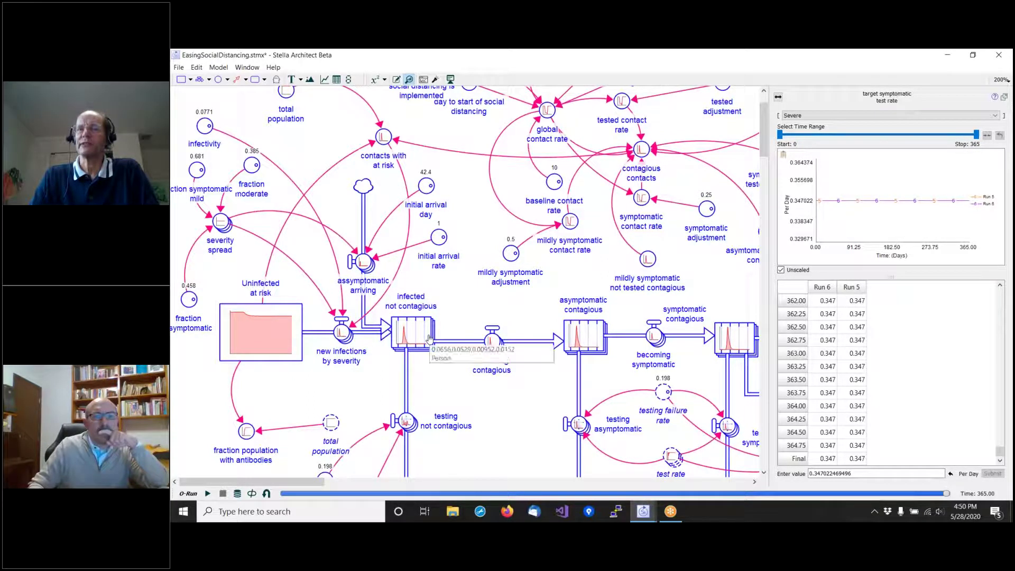
mouse_move(583, 342)
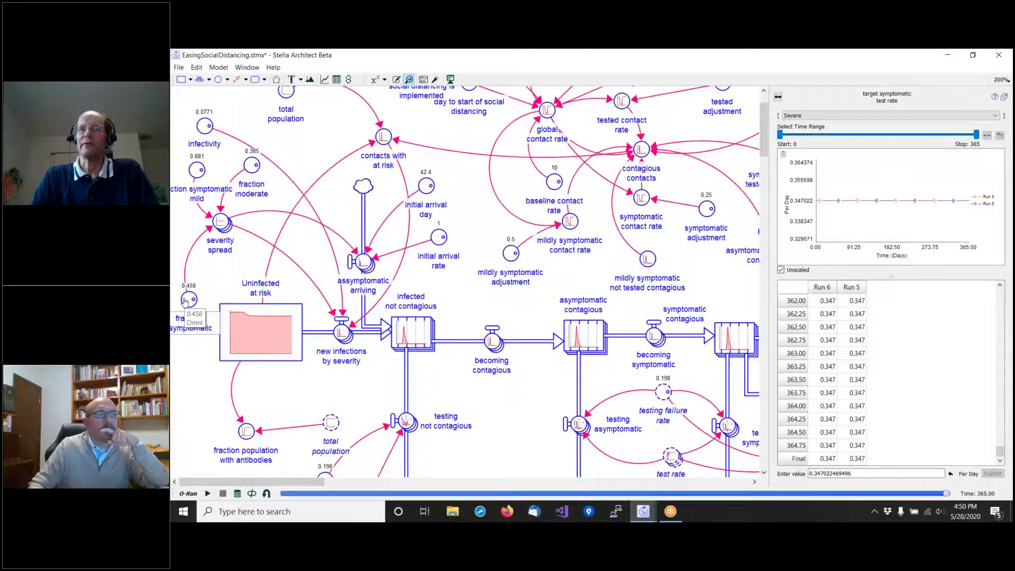
mouse_move(189, 302)
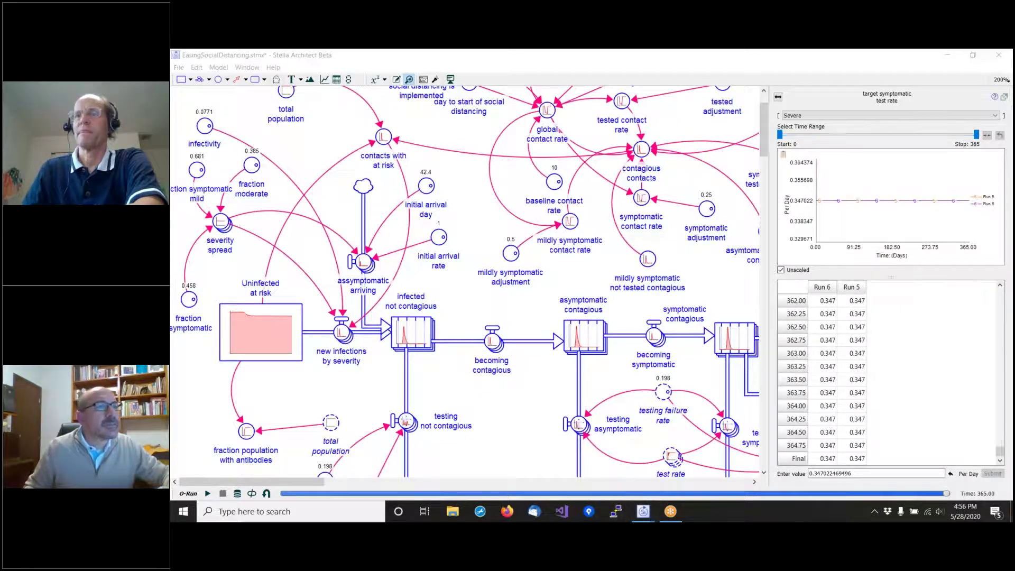
Return the model to editing and examine the optimization setup and its list of optimization parameters in the model analysis tools.
left_click(690, 520)
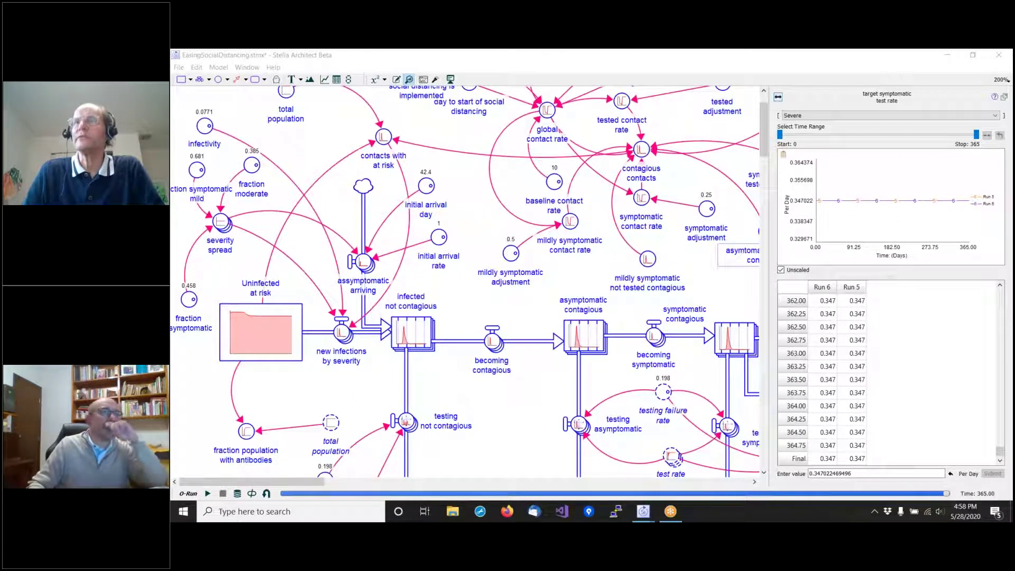
left_click(718, 247)
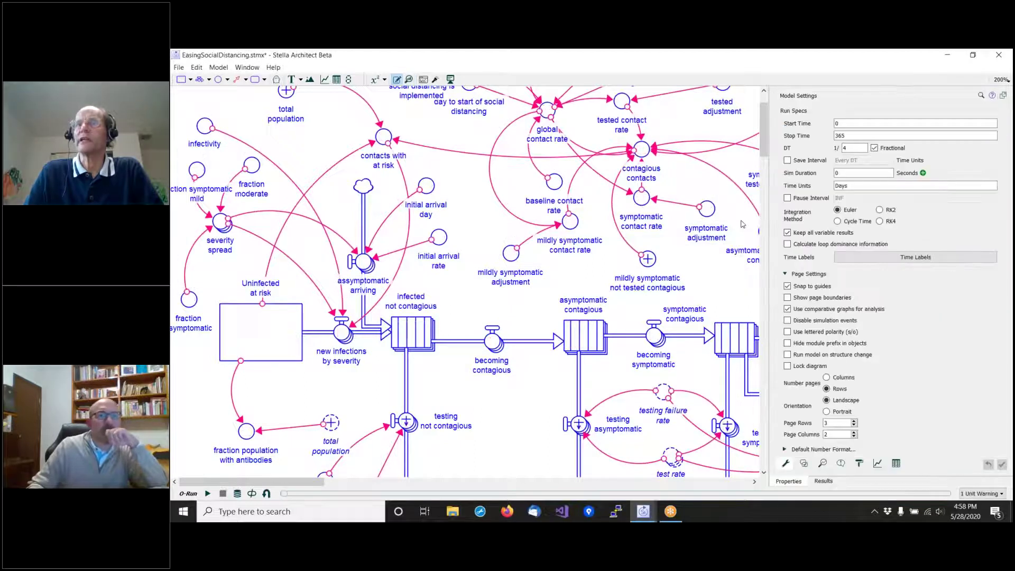
left_click(823, 463)
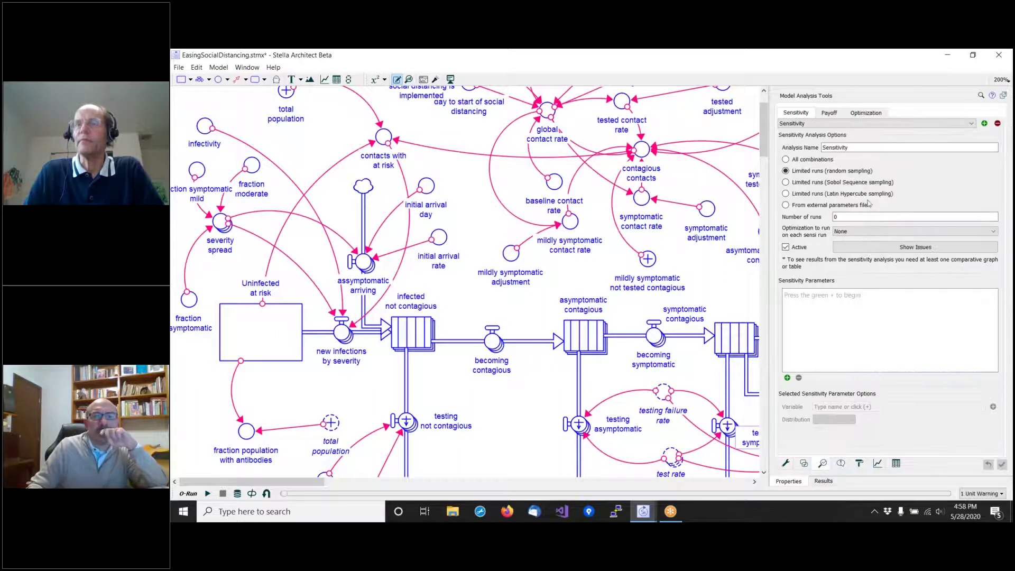
left_click(866, 113)
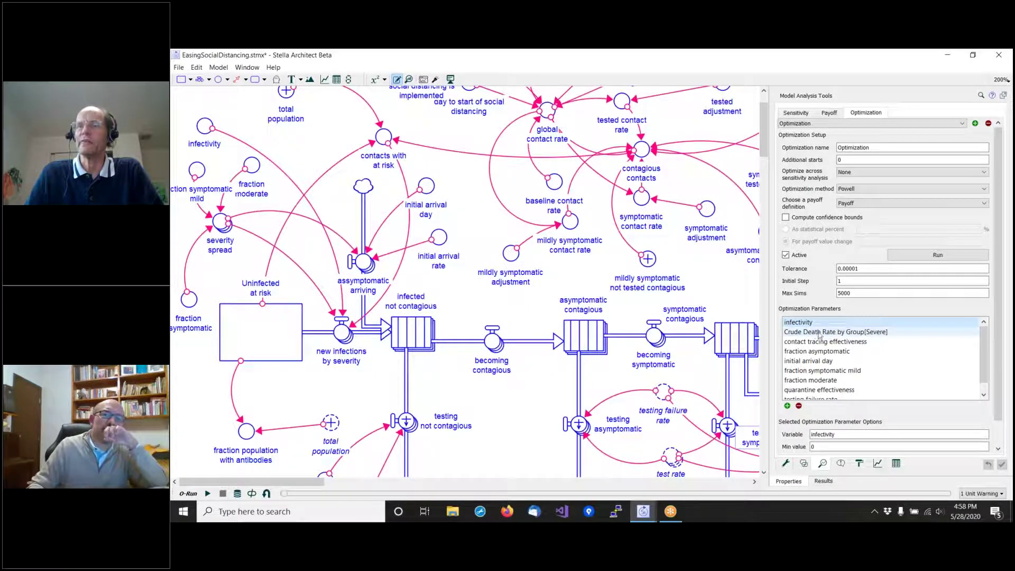
scroll(849, 357, "down", 1)
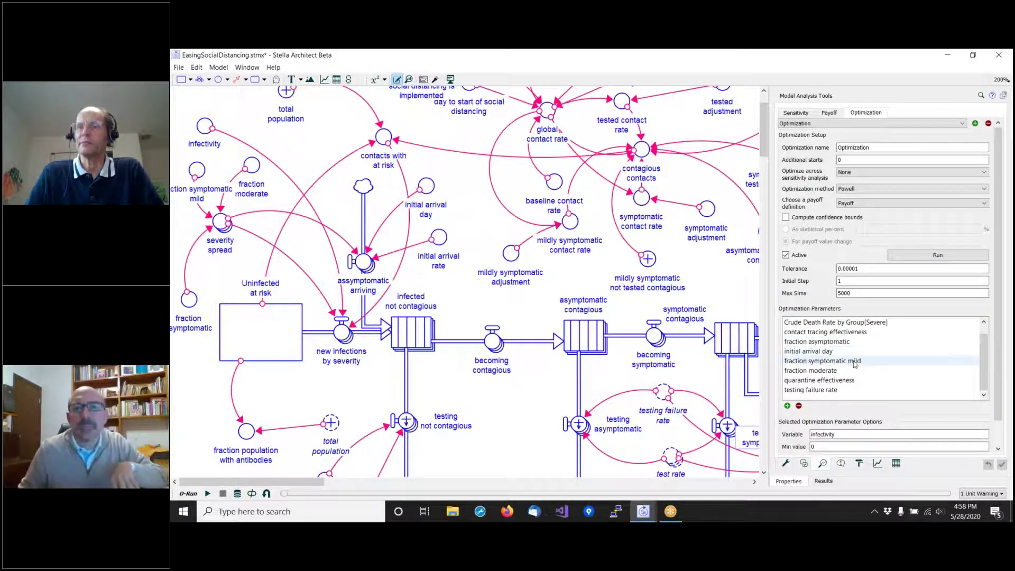
scroll(853, 364, "down", 1)
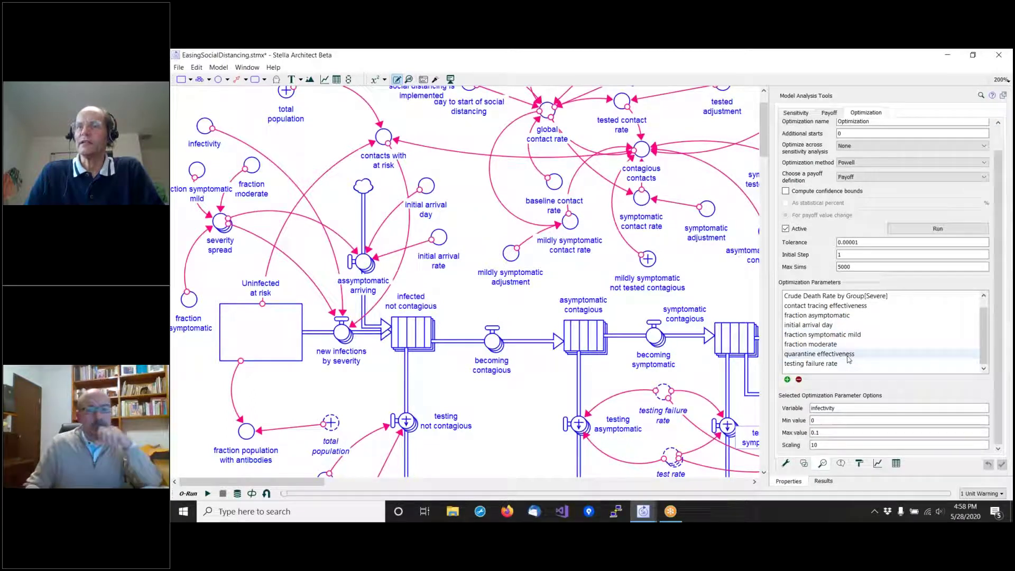
scroll(831, 359, "up", 1)
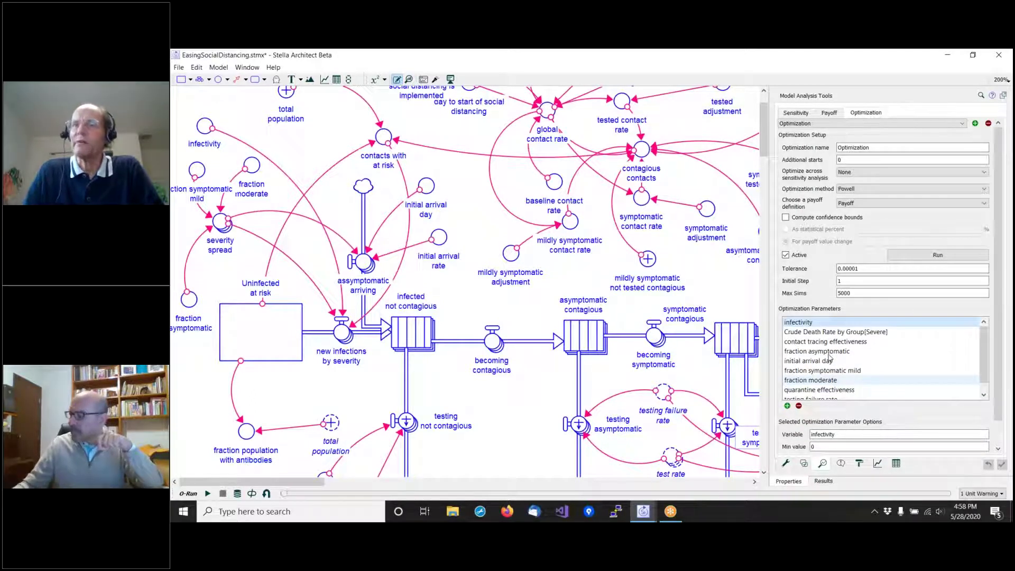
scroll(830, 358, "down", 1)
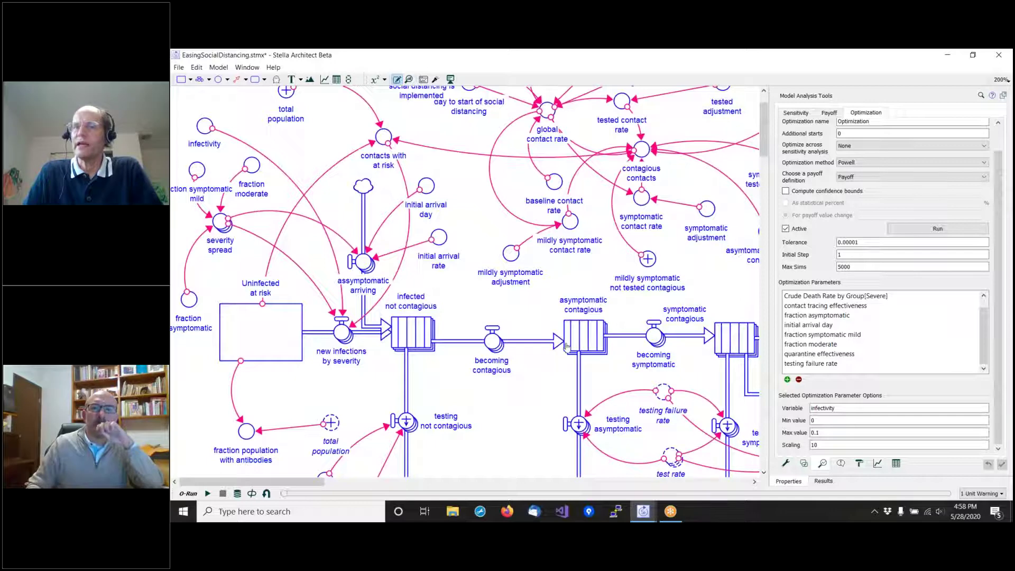
scroll(565, 347, "down", 5)
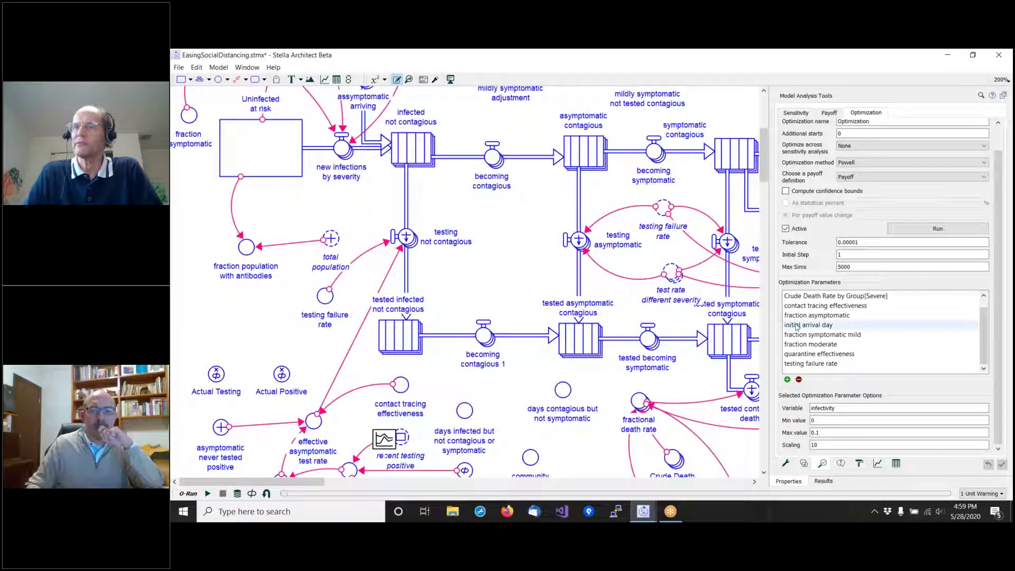
scroll(819, 332, "up", 1)
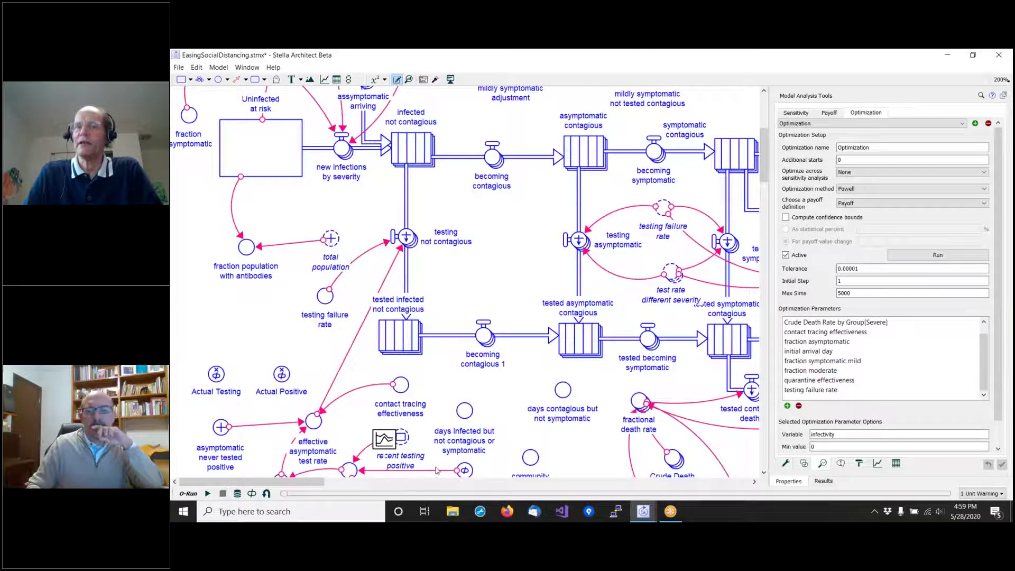
Compare NYTimesData with Run 5 and Run 6 on the graph's presumed new infections and all dying pages.
left_click_drag(316, 489, 398, 489)
scroll(476, 463, "down", 3)
scroll(475, 460, "down", 5)
scroll(475, 460, "down", 4)
scroll(413, 470, "down", 1)
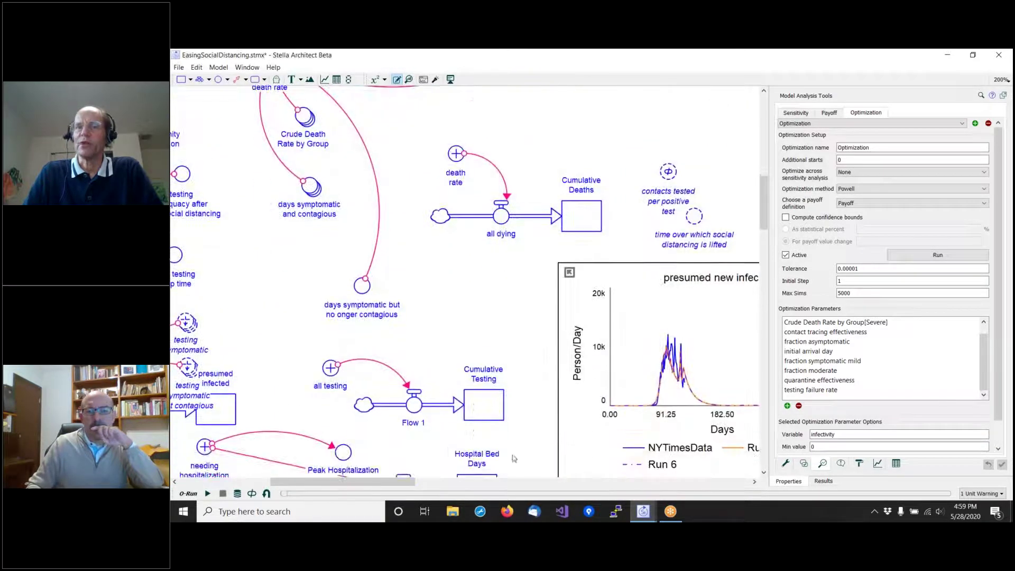
left_click_drag(403, 481, 459, 481)
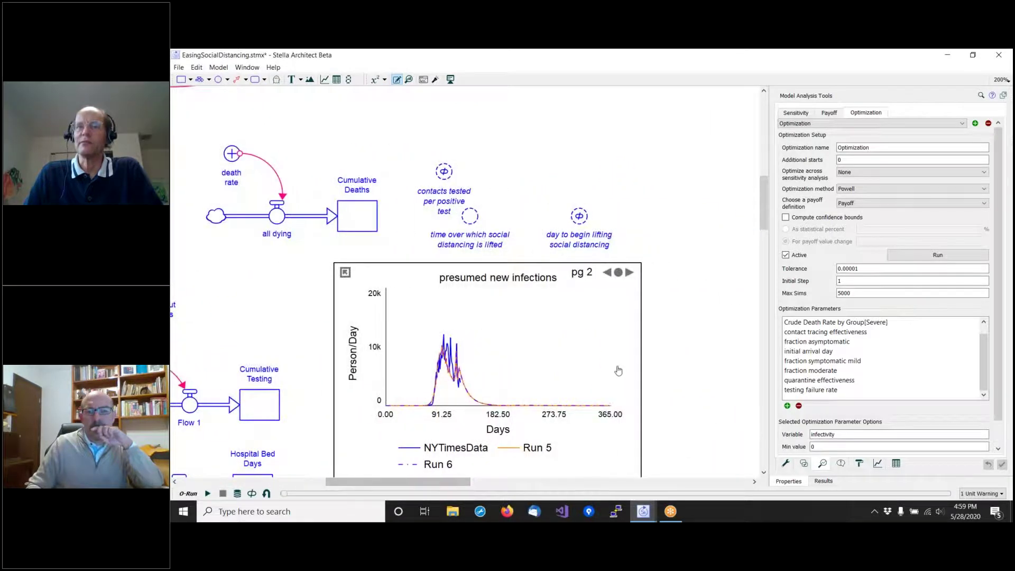
left_click(628, 272)
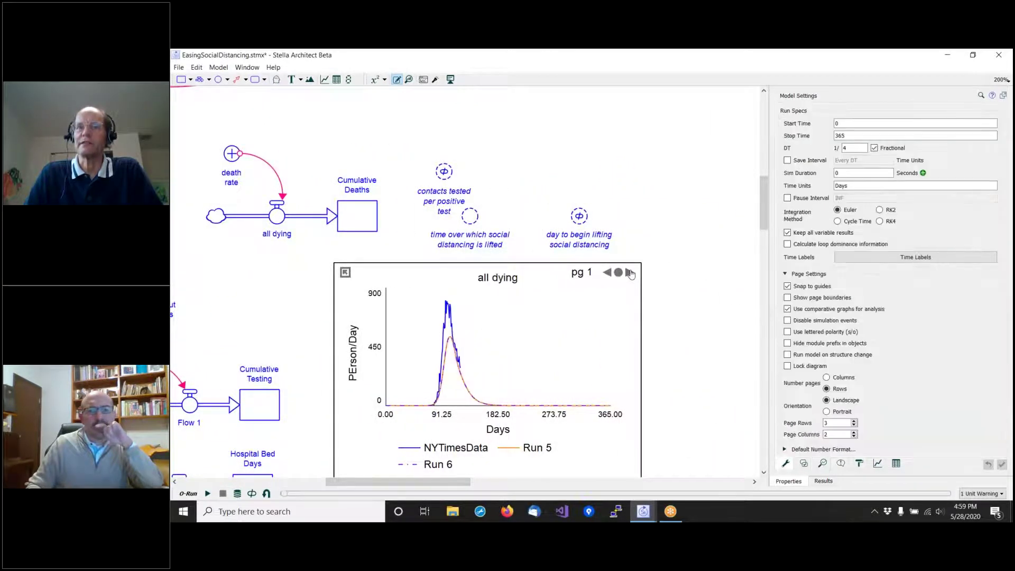
left_click(629, 272)
left_click(628, 273)
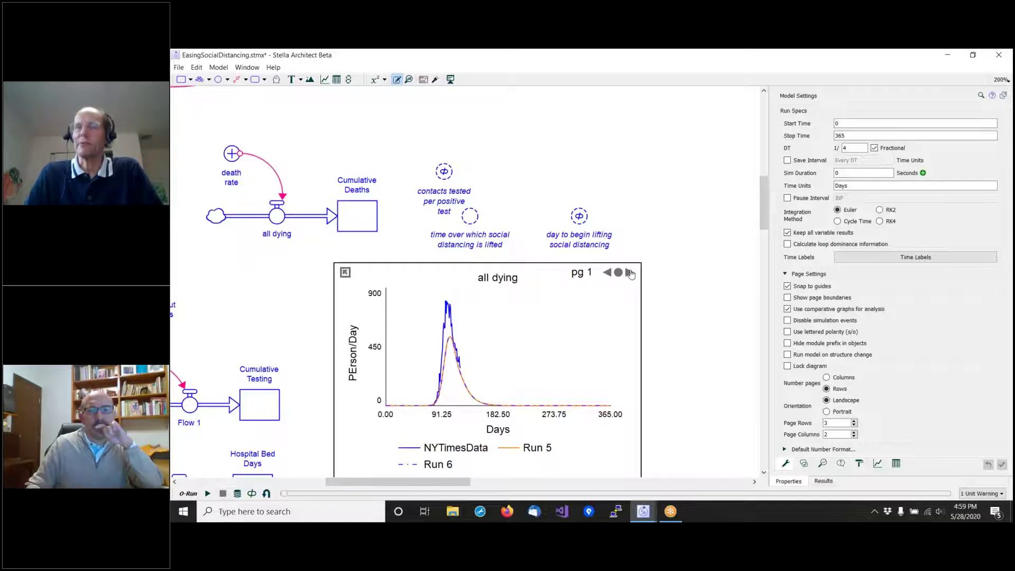
left_click(629, 272)
left_click(629, 272)
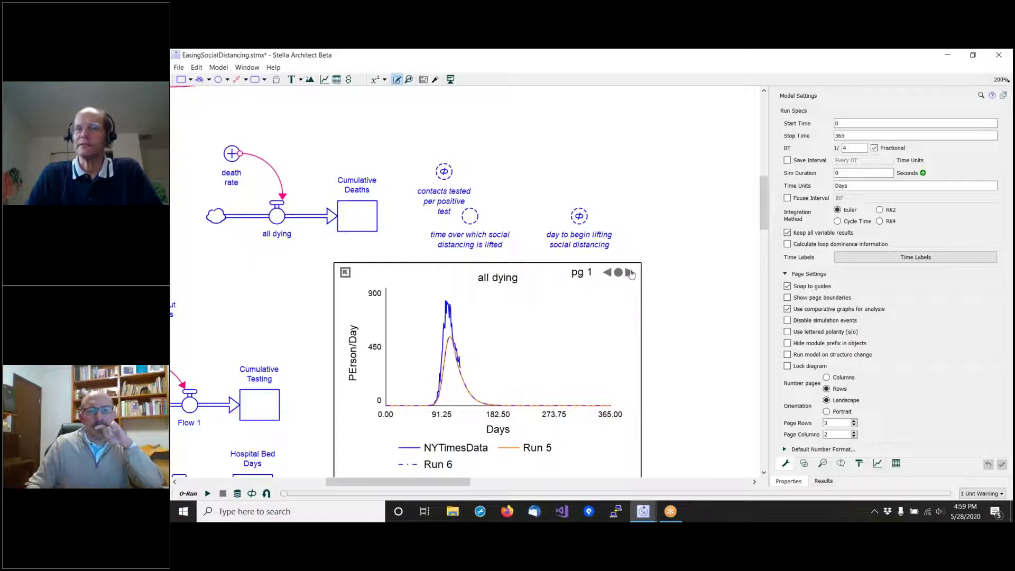
left_click(628, 272)
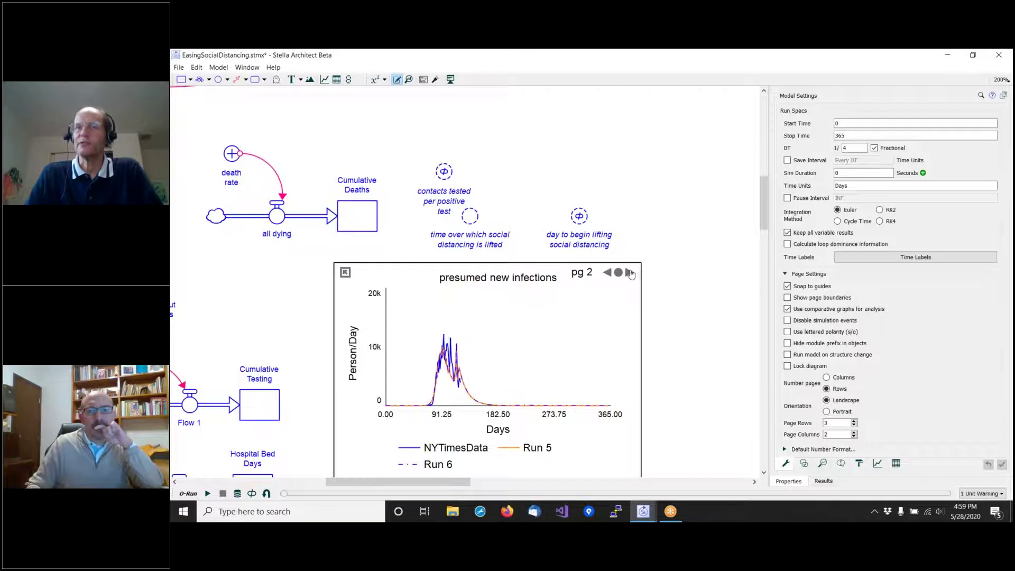
left_click(628, 272)
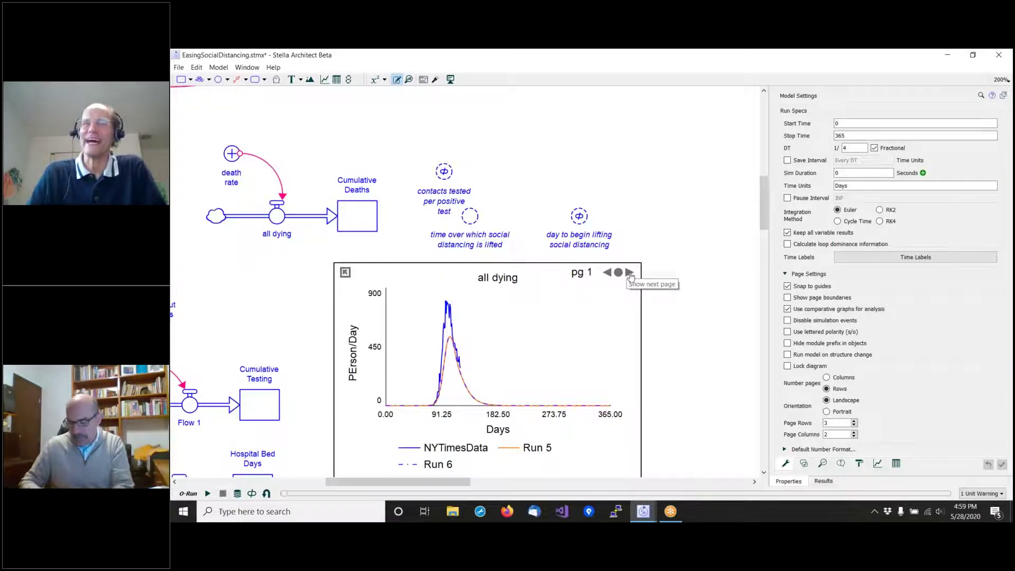
left_click(630, 273)
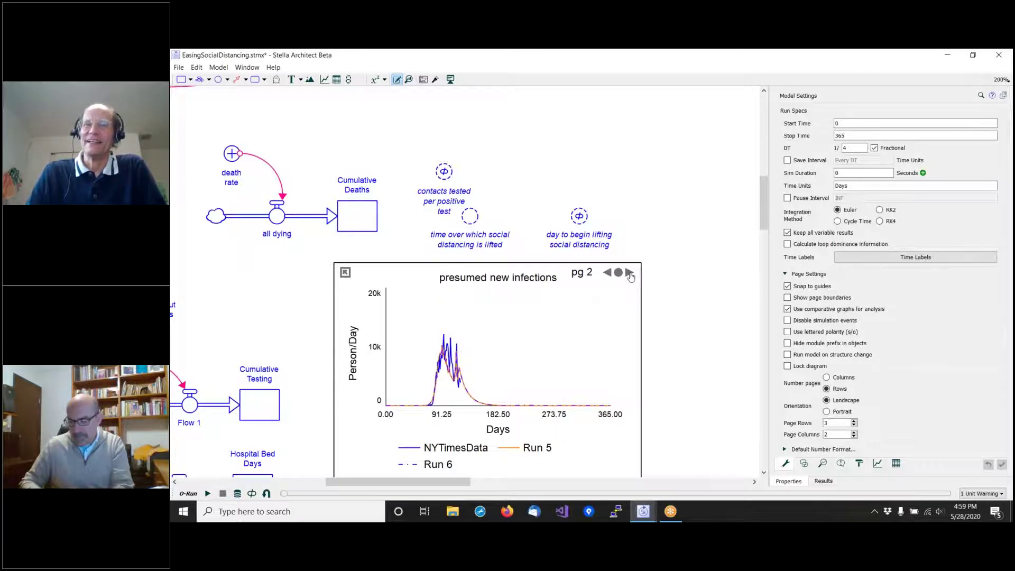
left_click(630, 273)
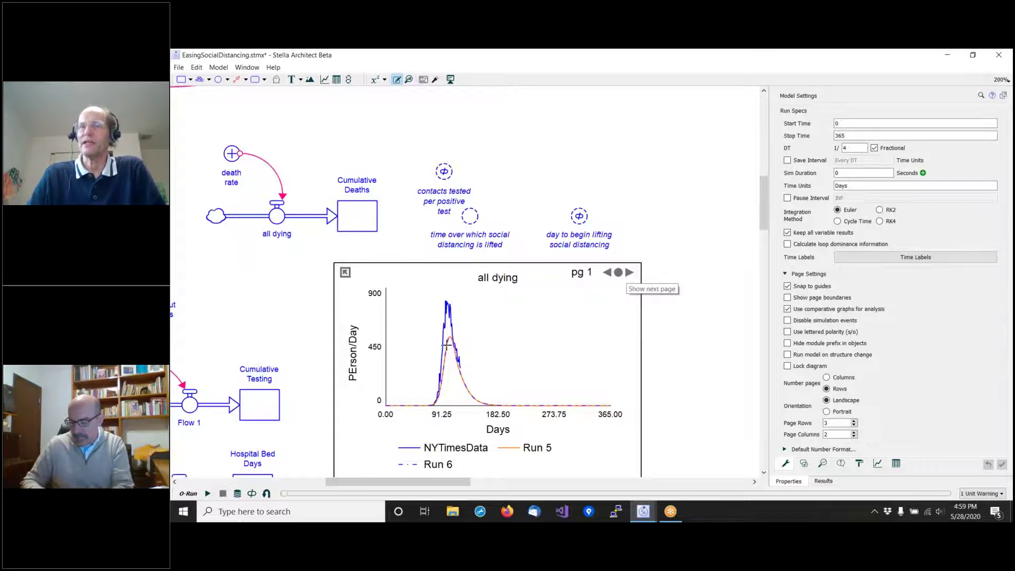
left_click(629, 273)
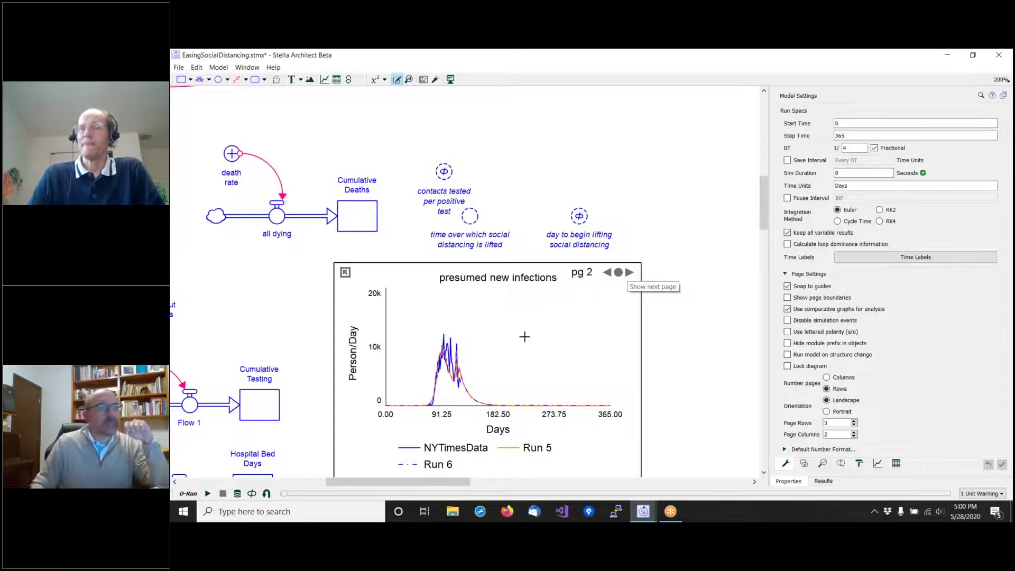
left_click(630, 272)
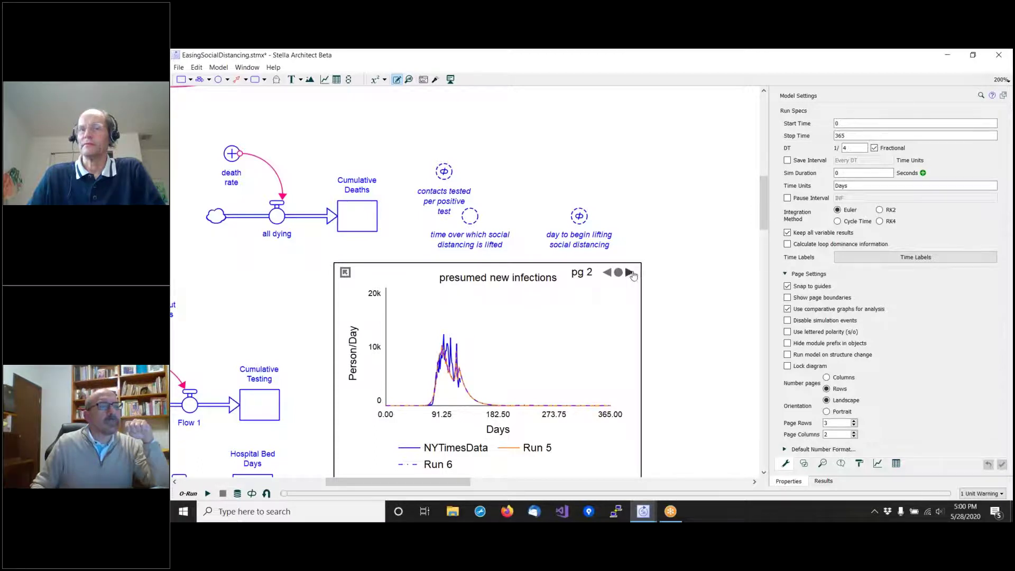